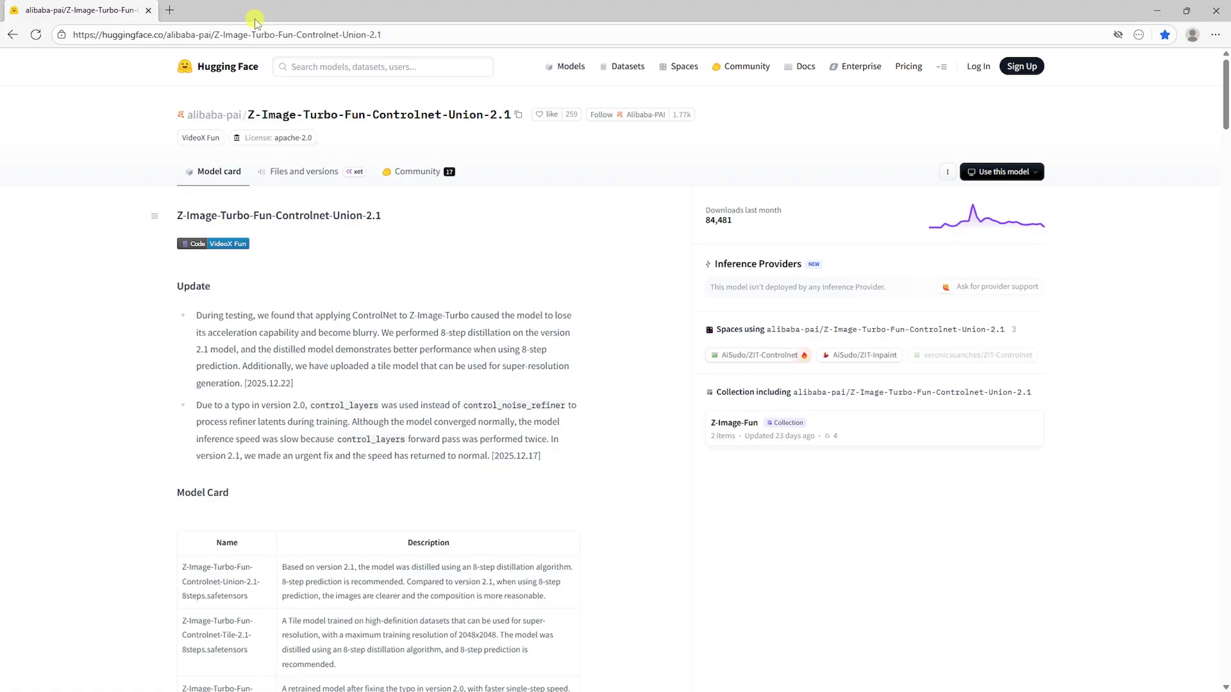
# Examine the Z-Image-Turbo-Fun-Controlnet-Union-2.1 model card, including its update notes, available safetensors variants and model features
pyautogui.click(255, 28)
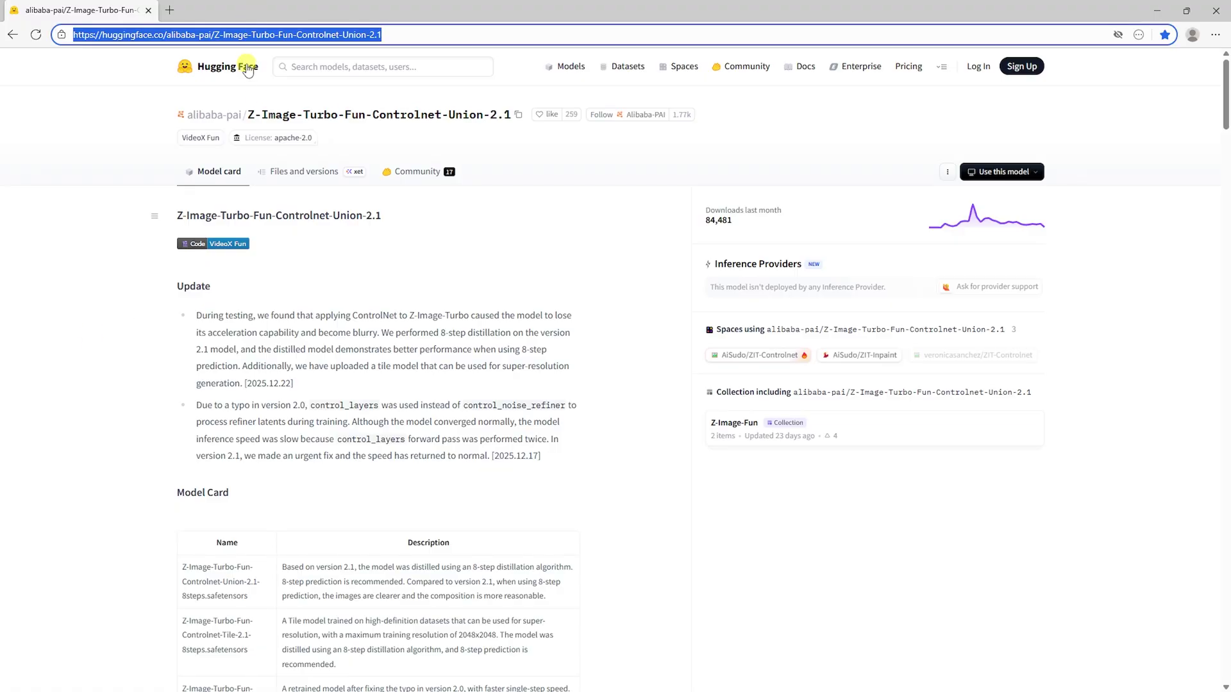
pyautogui.scroll(-3, 465, 319)
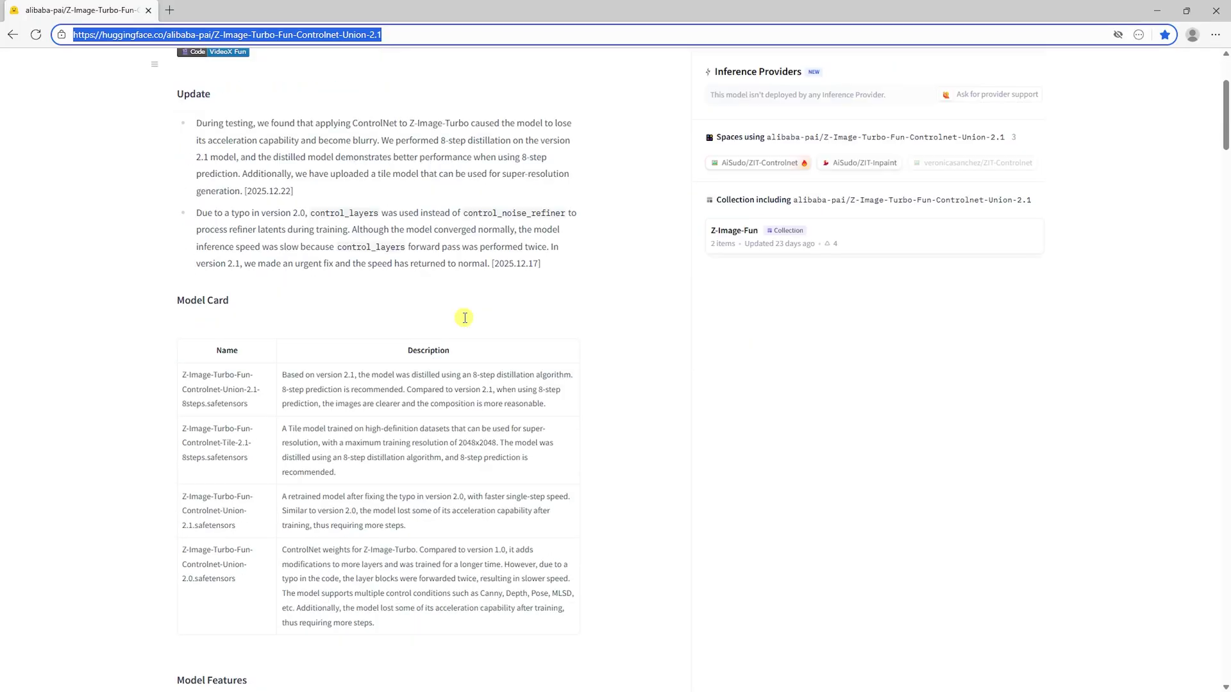
pyautogui.moveTo(251, 408); pyautogui.dragTo(183, 377)
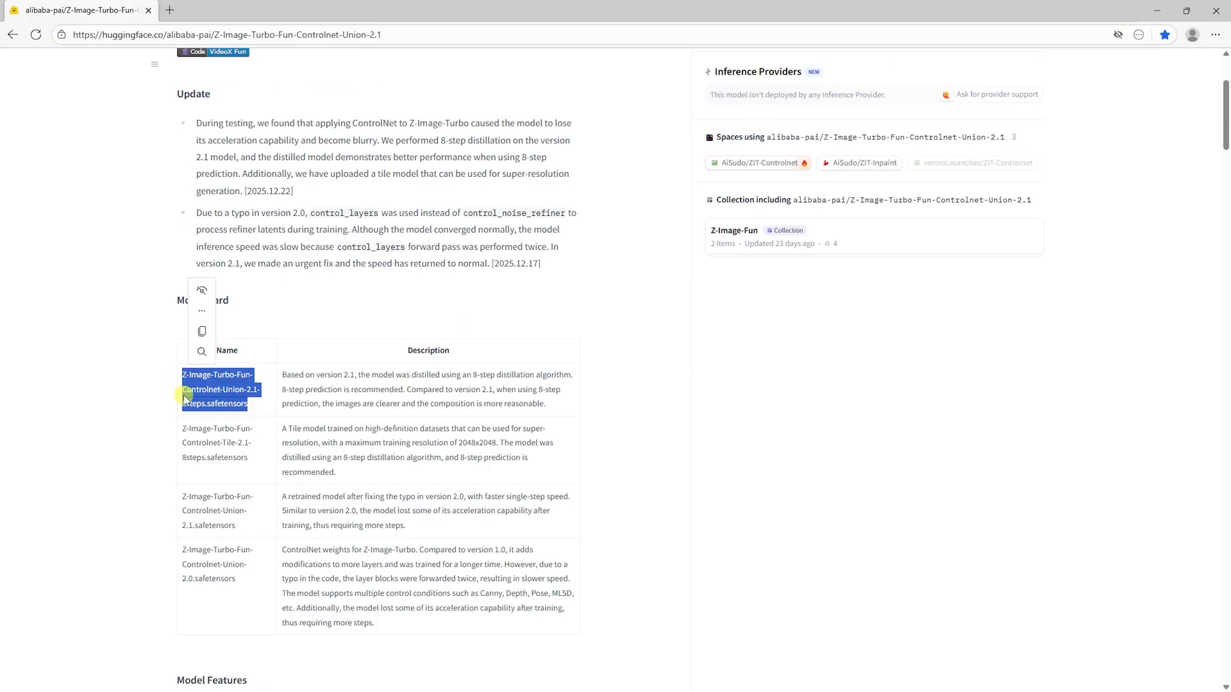
pyautogui.moveTo(252, 460); pyautogui.dragTo(182, 433)
pyautogui.moveTo(239, 527); pyautogui.dragTo(178, 506)
pyautogui.moveTo(250, 587); pyautogui.dragTo(175, 547)
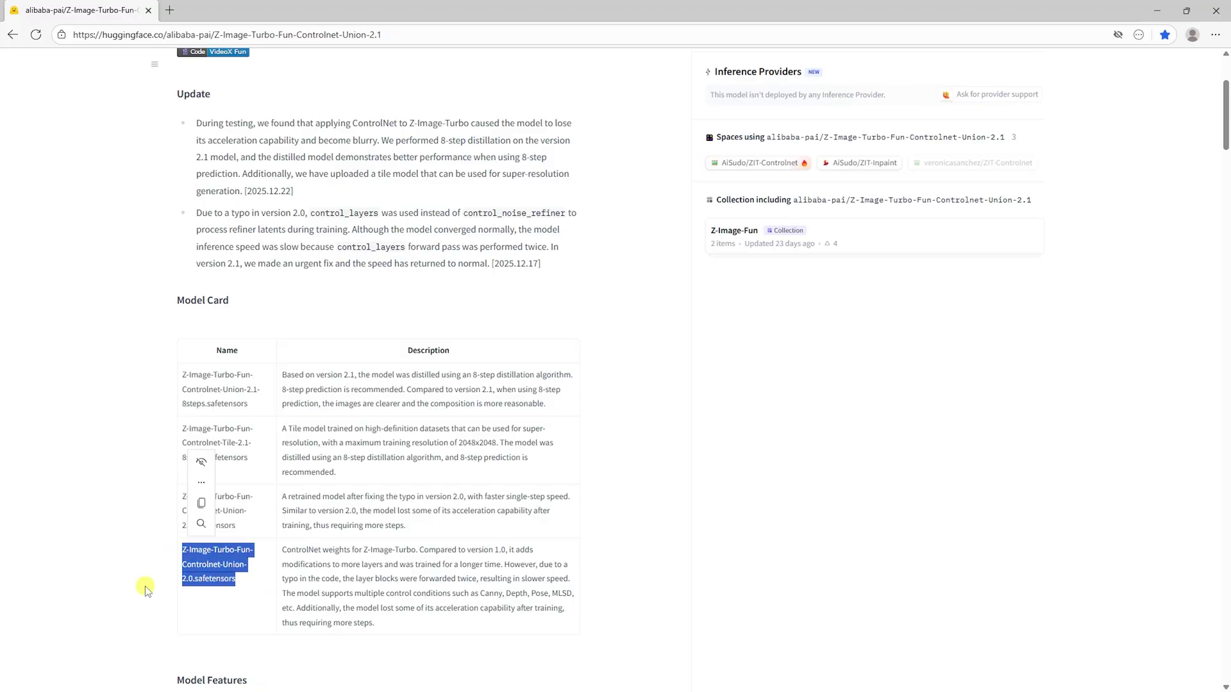
pyautogui.click(90, 506)
pyautogui.scroll(-3, 89, 506)
pyautogui.scroll(-1, 90, 507)
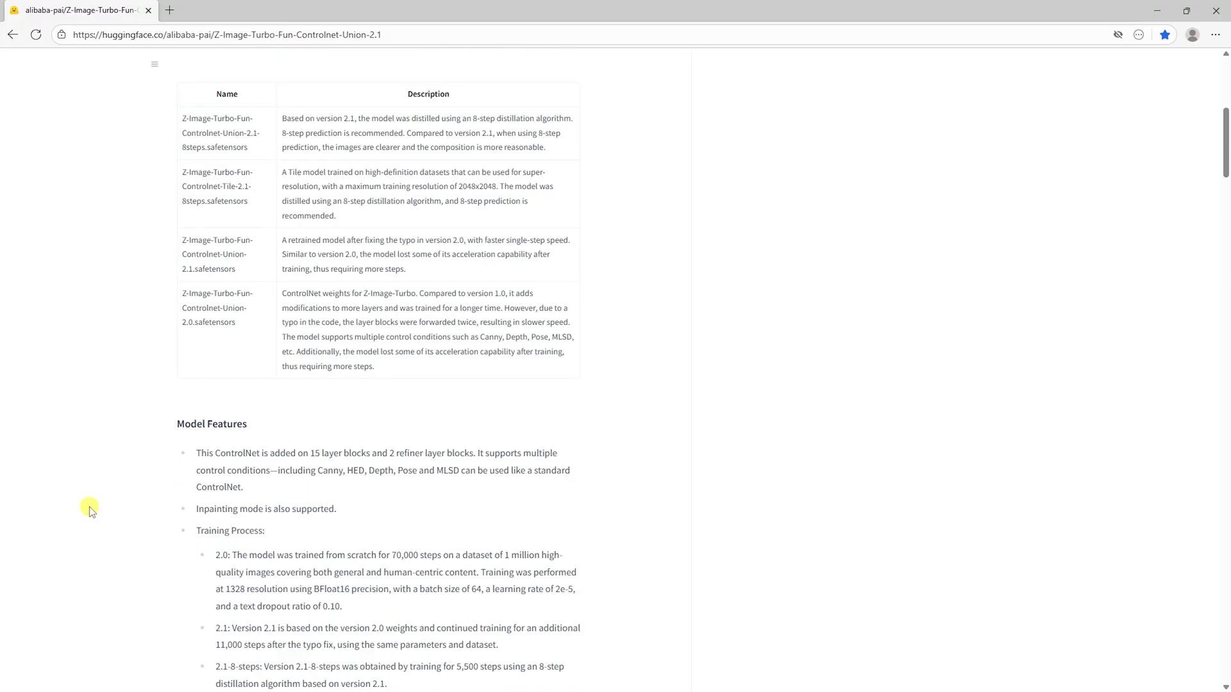
pyautogui.scroll(-1, 90, 506)
pyautogui.scroll(8, 253, 507)
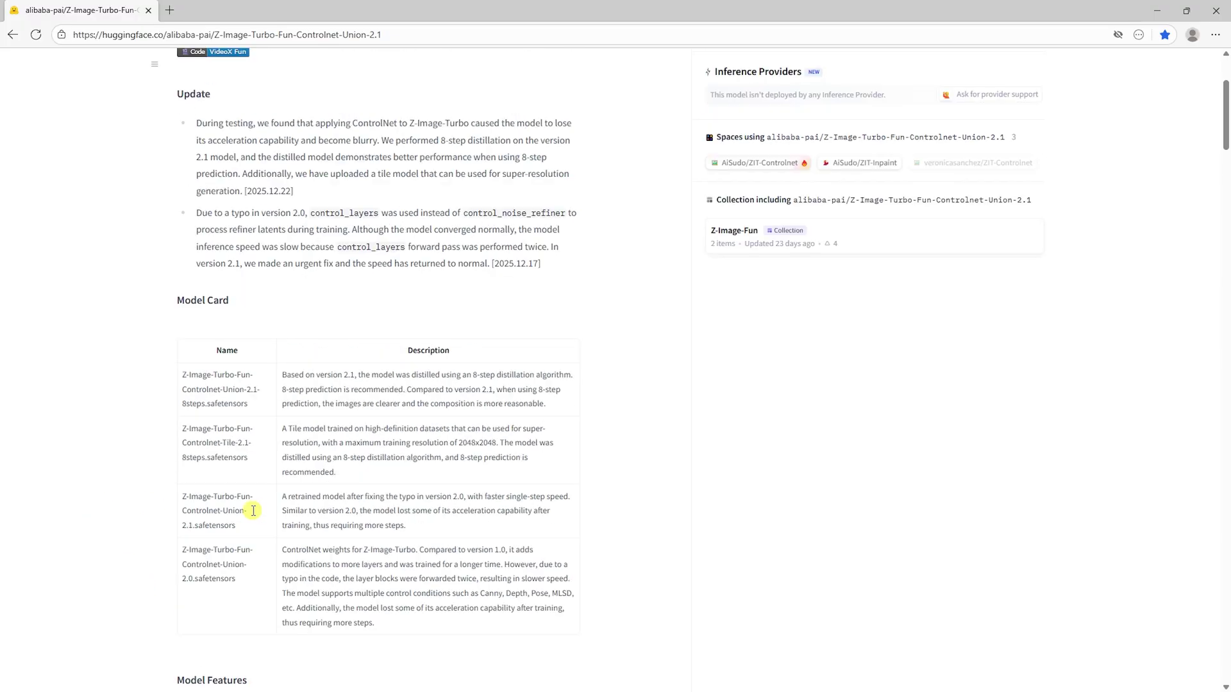
pyautogui.click(329, 175)
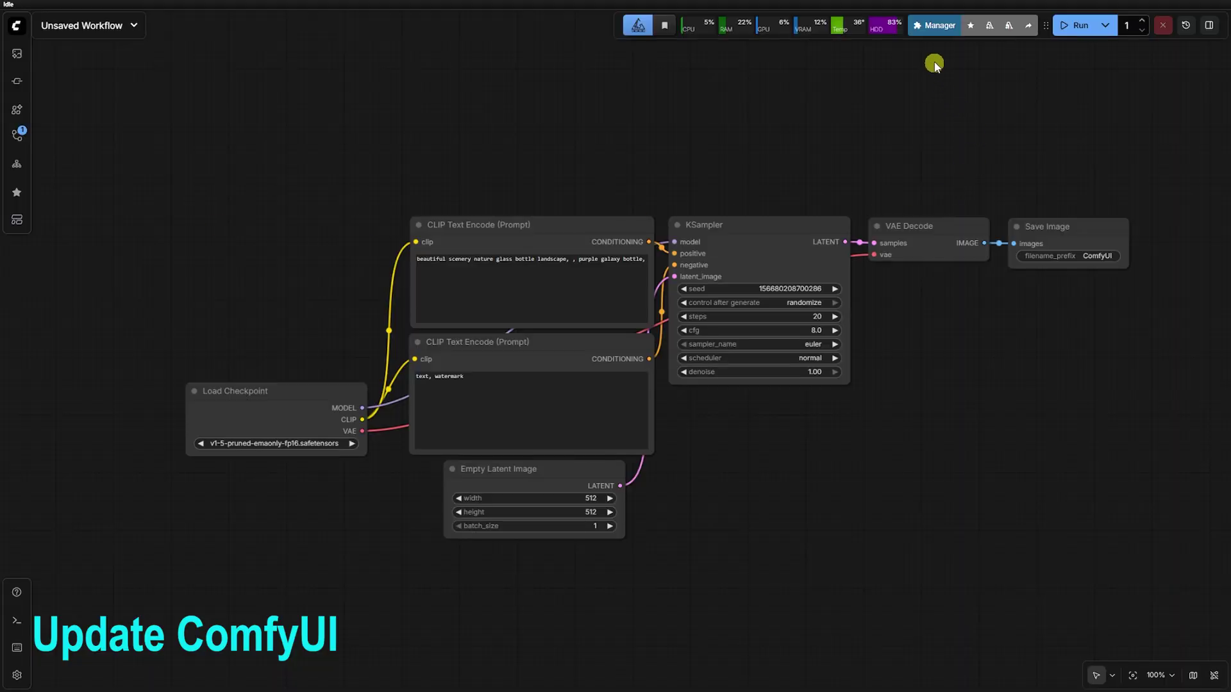
# Check the ComfyUI version details in the Manager notices and on the About page of the settings
pyautogui.click(936, 26)
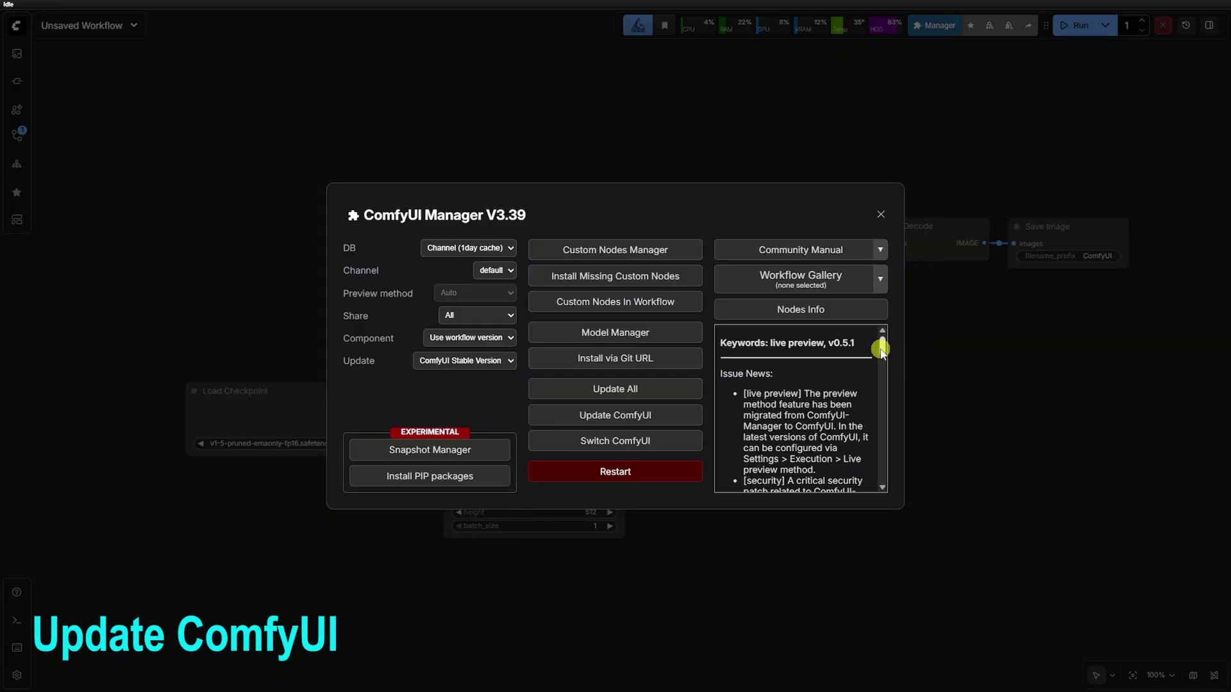
pyautogui.moveTo(881, 349); pyautogui.dragTo(879, 493)
pyautogui.moveTo(805, 492); pyautogui.dragTo(163, 627)
pyautogui.click(13, 675)
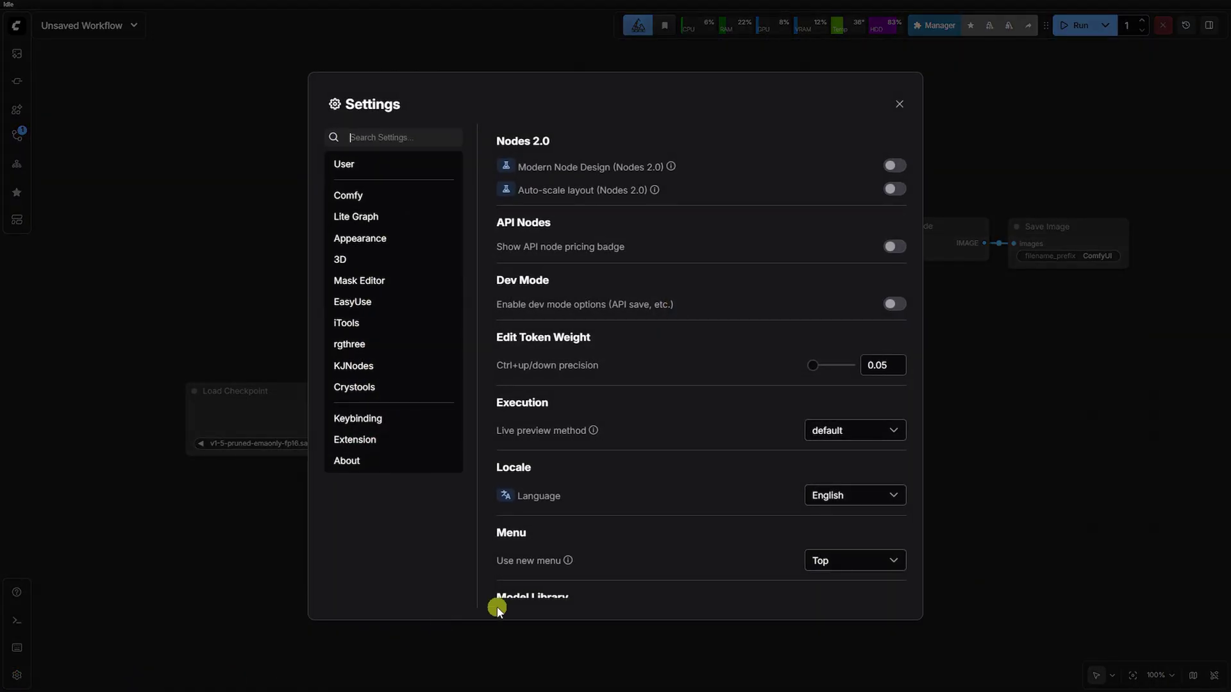
pyautogui.click(430, 459)
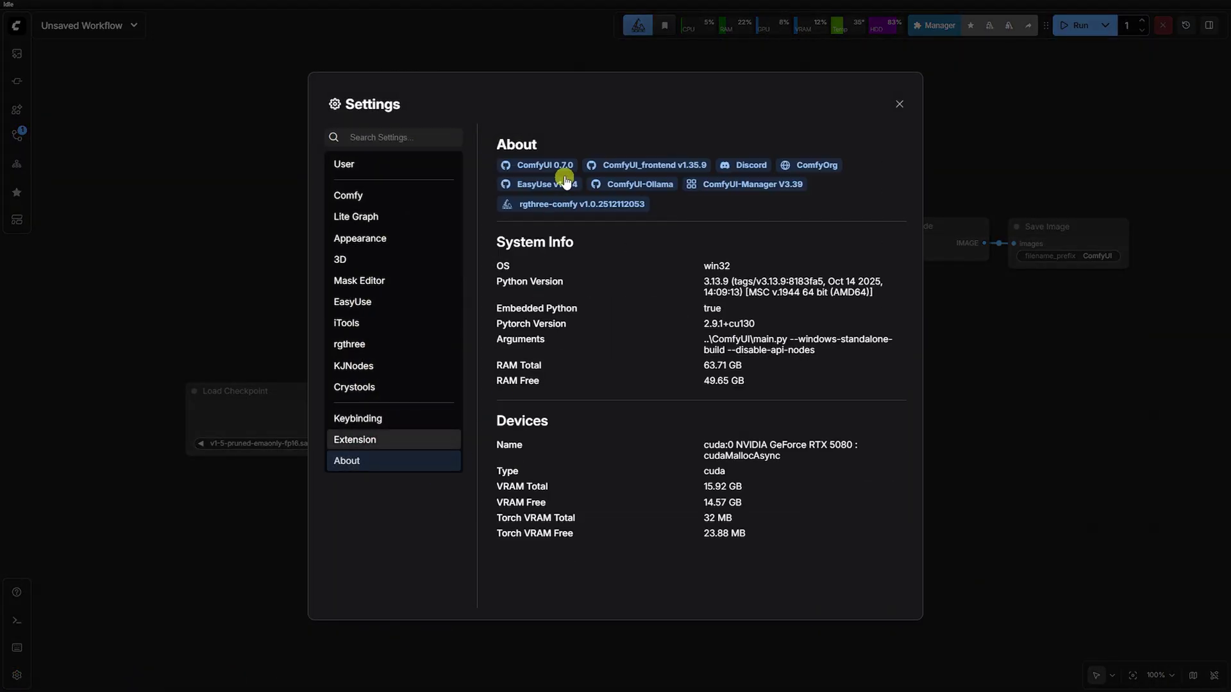
pyautogui.click(903, 100)
# Clear the default workflow and load the Z-Image-Turbo Fun Union ControlNet template after filtering templates by Z-Image-Turbo, dismissing the missing-models dialog
pyautogui.moveTo(1063, 146); pyautogui.dragTo(278, 552)
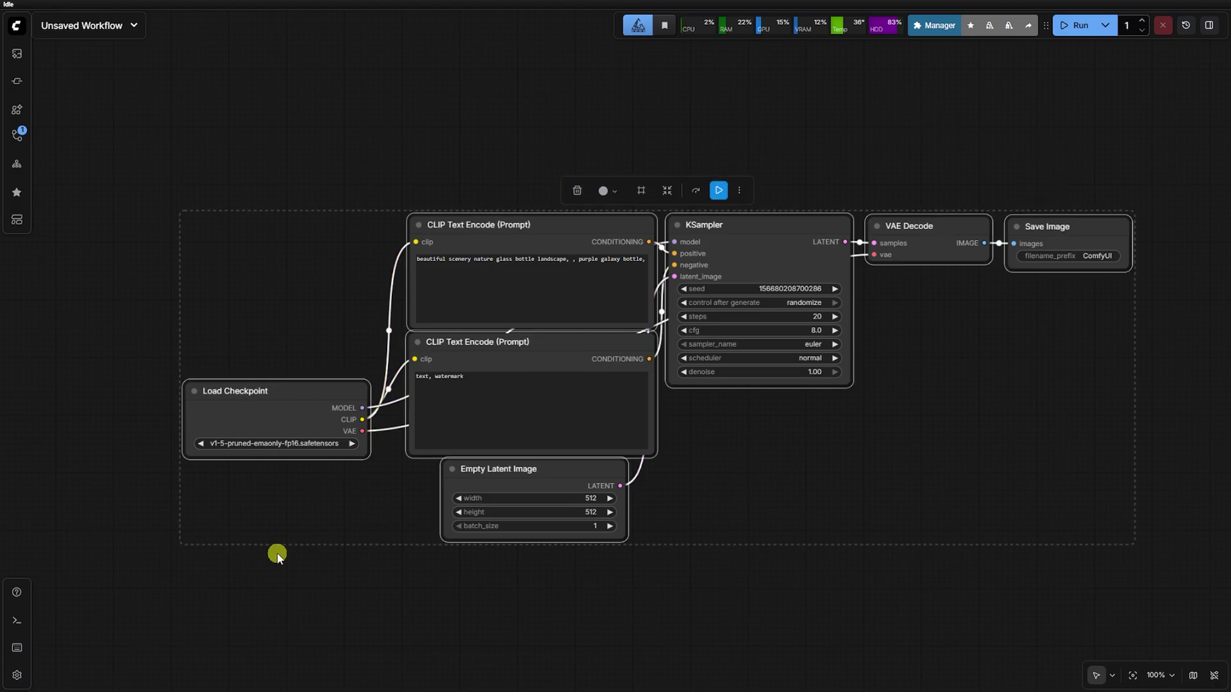
pyautogui.press('Delete')
pyautogui.click(19, 224)
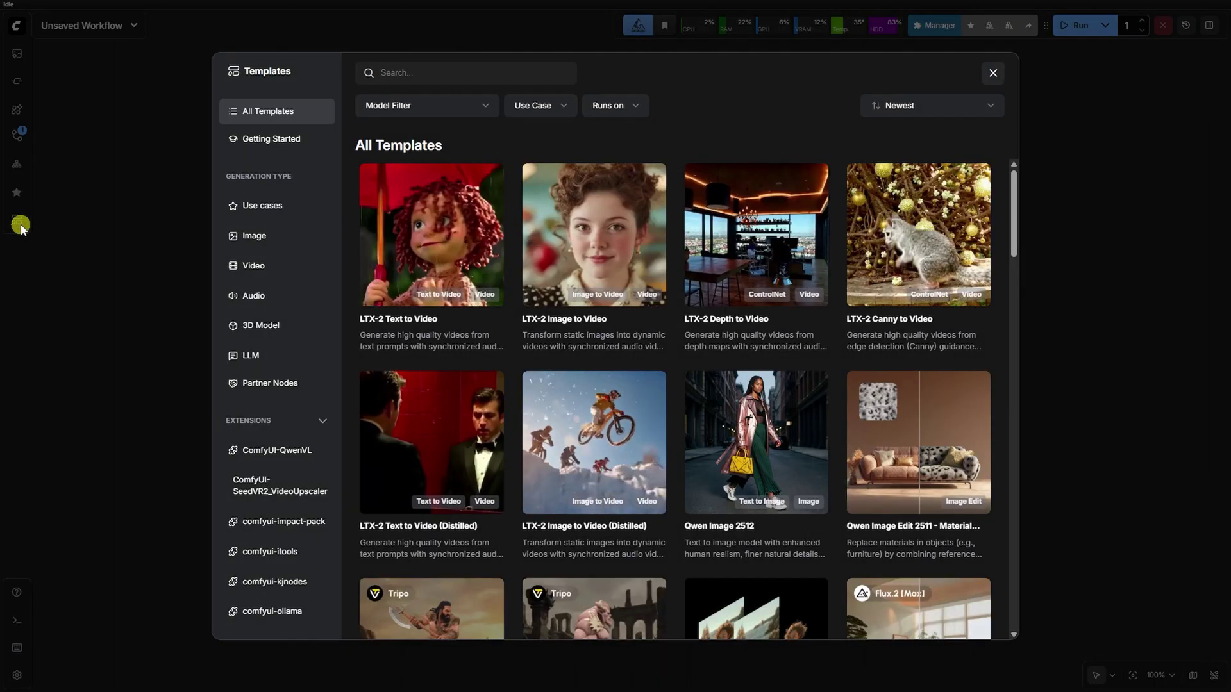
pyautogui.click(428, 105)
pyautogui.moveTo(487, 202); pyautogui.dragTo(489, 425)
pyautogui.click(370, 417)
pyautogui.click(593, 419)
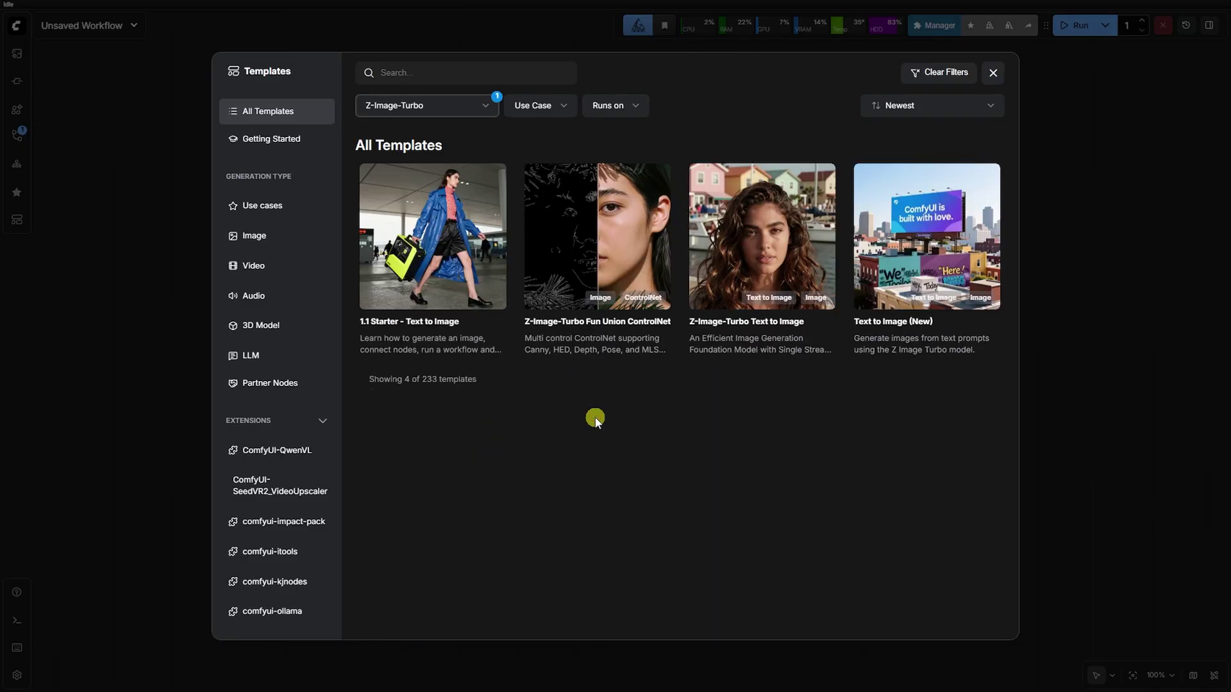
pyautogui.click(592, 277)
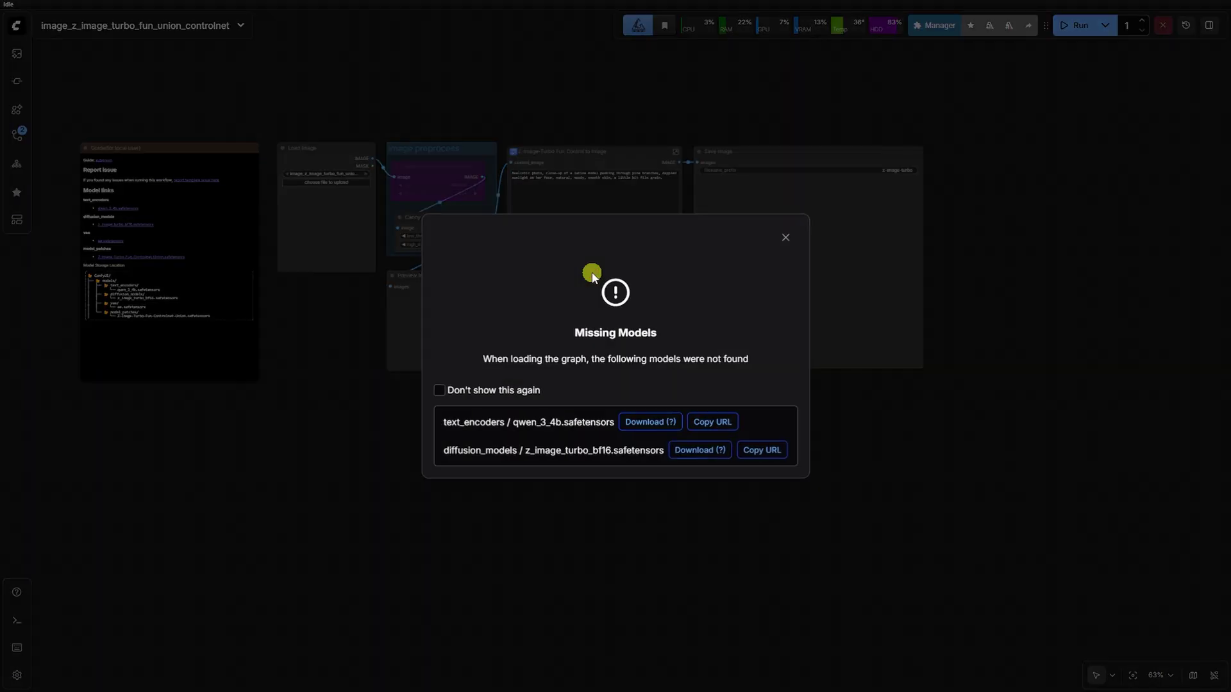
pyautogui.click(791, 239)
# Reduce the template to Load Image feeding the Z-Image-Turbo Fun Control to Image subgraph by deleting the guide, preprocessing, preview and save nodes
pyautogui.scroll(4, 302, 201)
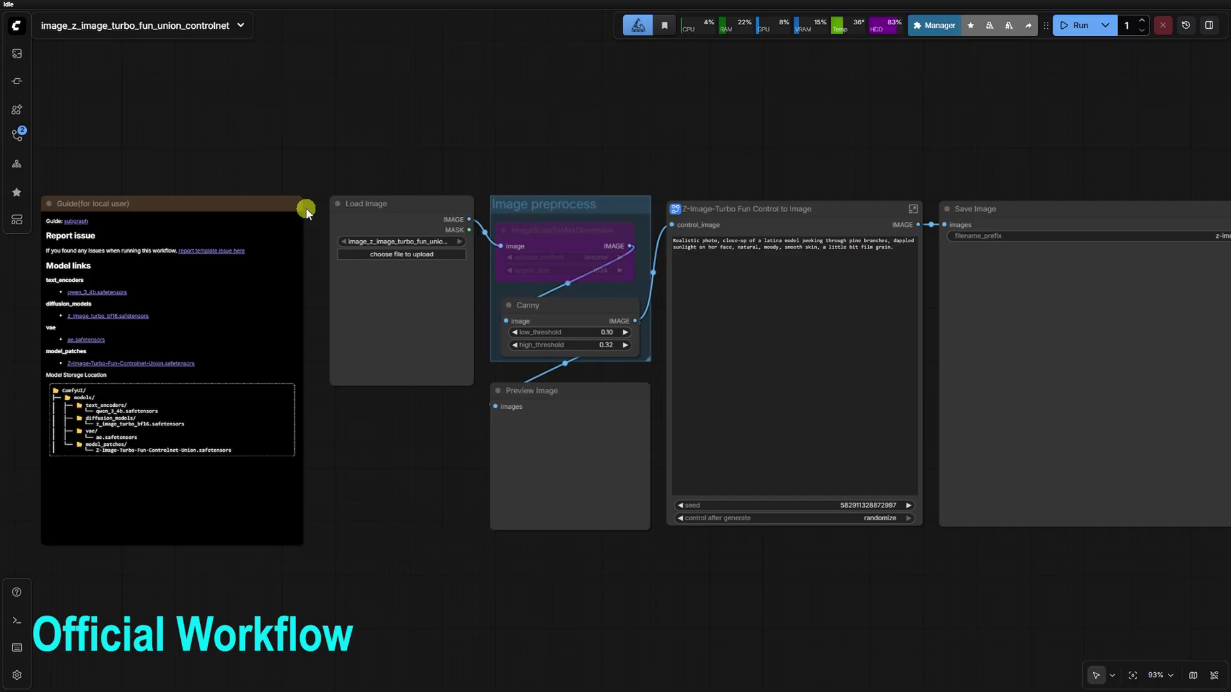
pyautogui.click(571, 425)
pyautogui.press('Delete')
pyautogui.click(588, 228)
pyautogui.press('Delete')
pyautogui.click(588, 311)
pyautogui.press('Delete')
pyautogui.moveTo(783, 216); pyautogui.dragTo(637, 203)
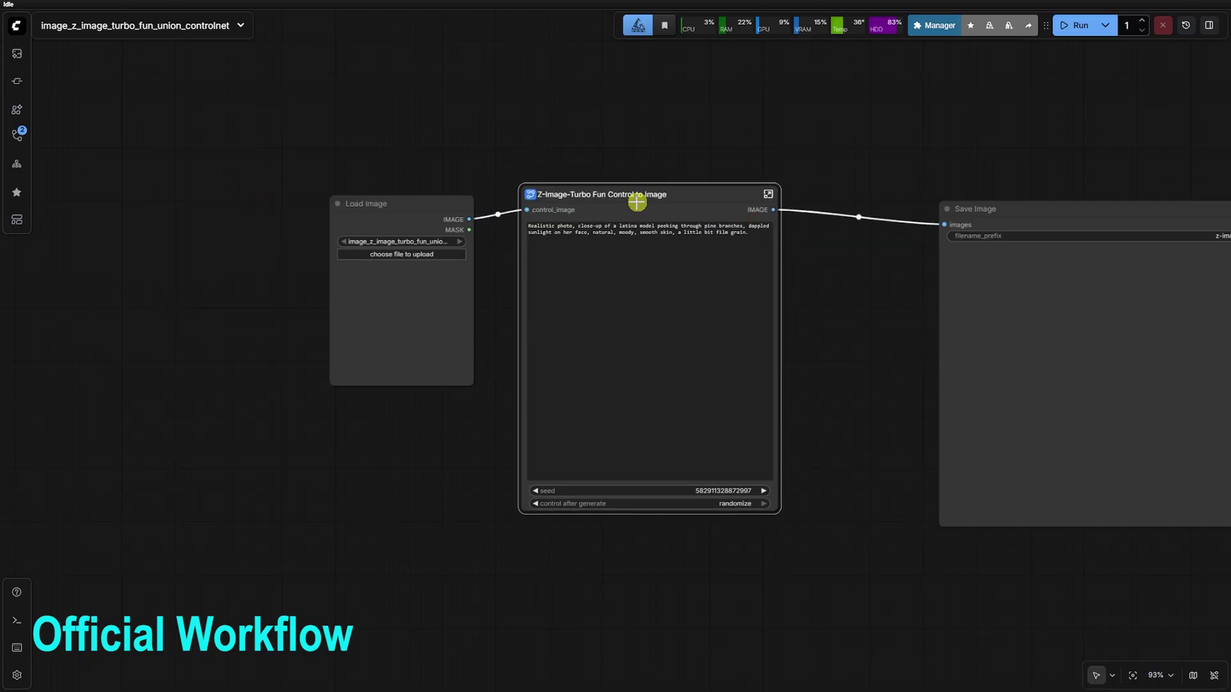
pyautogui.press('Delete')
# Inspect the nodes inside the Z-Image-Turbo Fun Control to Image subgraph and unpack it into the main workflow
pyautogui.scroll(2, 876, 305)
pyautogui.click(740, 173)
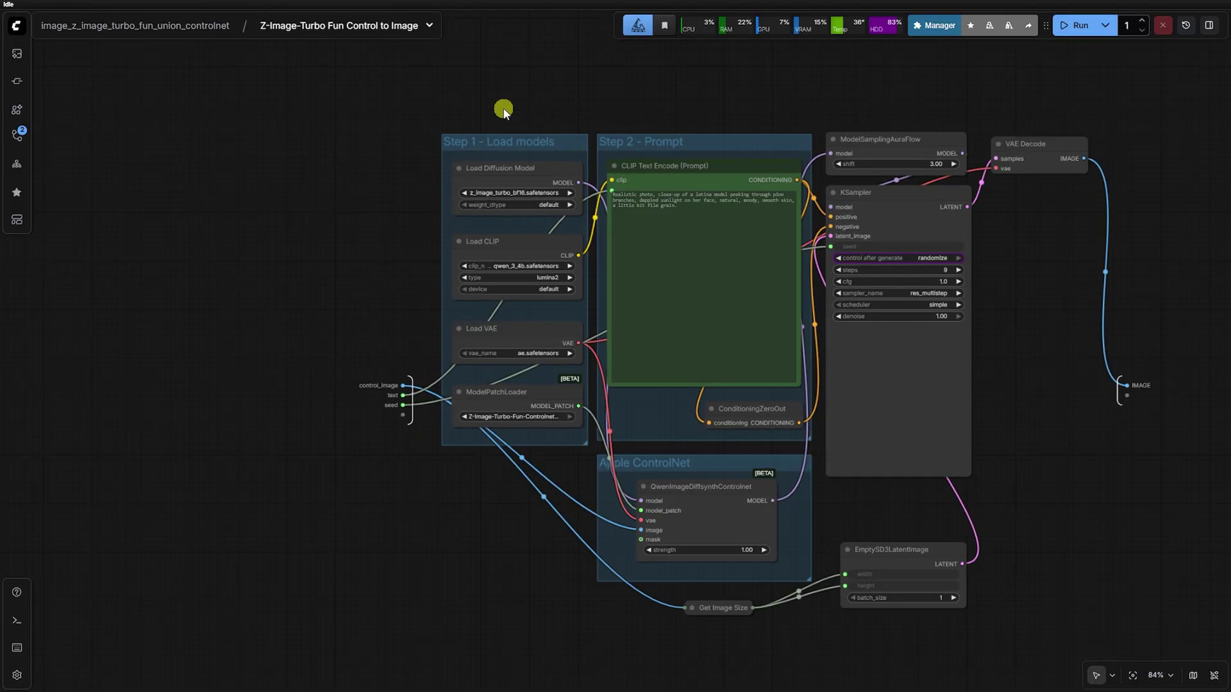
pyautogui.click(134, 25)
pyautogui.click(641, 185)
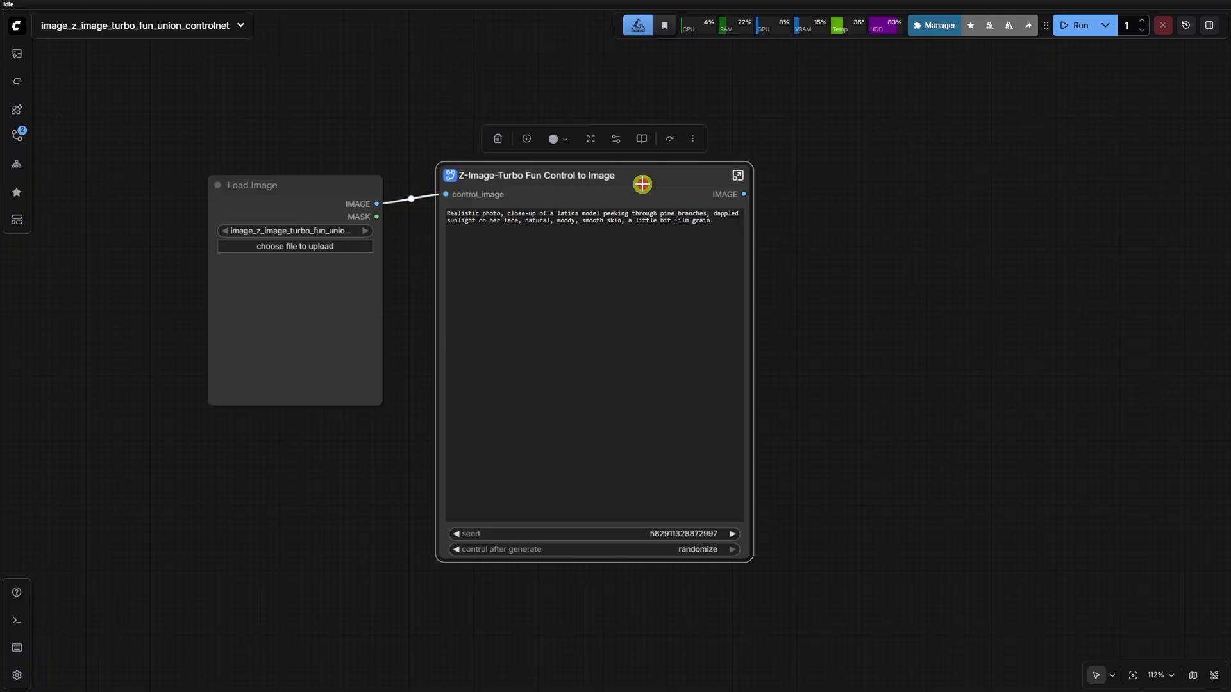
pyautogui.rightClick(641, 185)
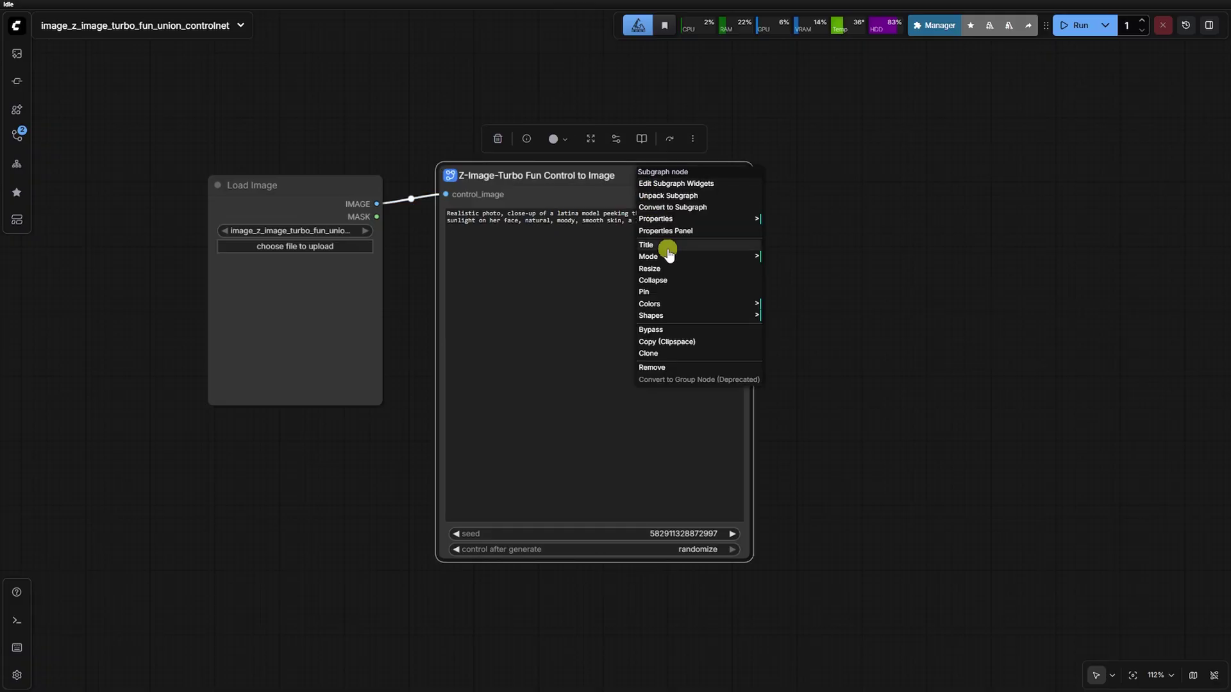
pyautogui.click(667, 195)
# Reposition the unpacked node groups on the canvas and place the Load Image node beneath the model loaders
pyautogui.scroll(-5, 908, 541)
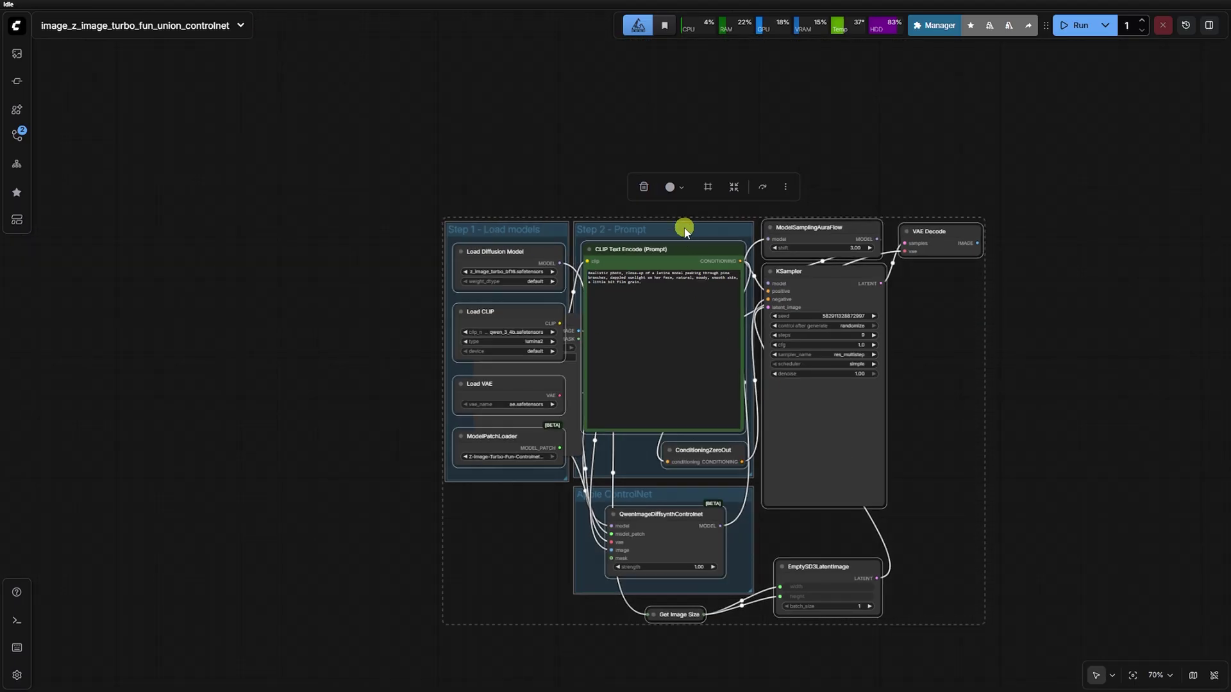
pyautogui.moveTo(684, 229); pyautogui.dragTo(869, 275)
pyautogui.moveTo(473, 212); pyautogui.dragTo(210, 100)
pyautogui.moveTo(263, 202); pyautogui.dragTo(466, 553)
pyautogui.click(992, 370)
pyautogui.click(582, 440)
# Select qwen\z_image_turbo_bf16.safetensors as the diffusion model and qwen\qwen_3_4b.safetensors as the CLIP model
pyautogui.scroll(8, 664, 457)
pyautogui.scroll(-7, 808, 591)
pyautogui.scroll(7, 621, 326)
pyautogui.click(382, 174)
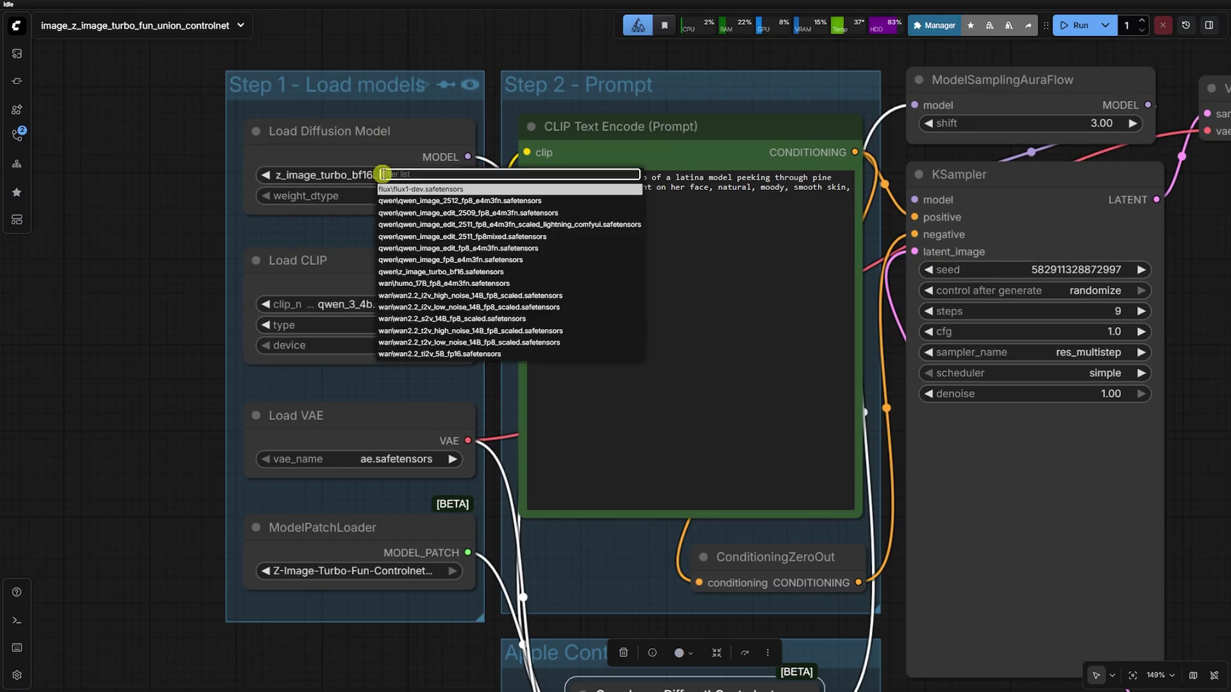
pyautogui.click(447, 271)
pyautogui.click(418, 305)
pyautogui.click(453, 403)
# Widen the ModelPatchLoader, move it below the Step 1 group and choose Z-Image-Turbo-Fun-Controlnet-Union.safetensors as its model
pyautogui.scroll(-6, 202, 330)
pyautogui.moveTo(291, 442); pyautogui.dragTo(214, 442)
pyautogui.moveTo(272, 480); pyautogui.dragTo(359, 494)
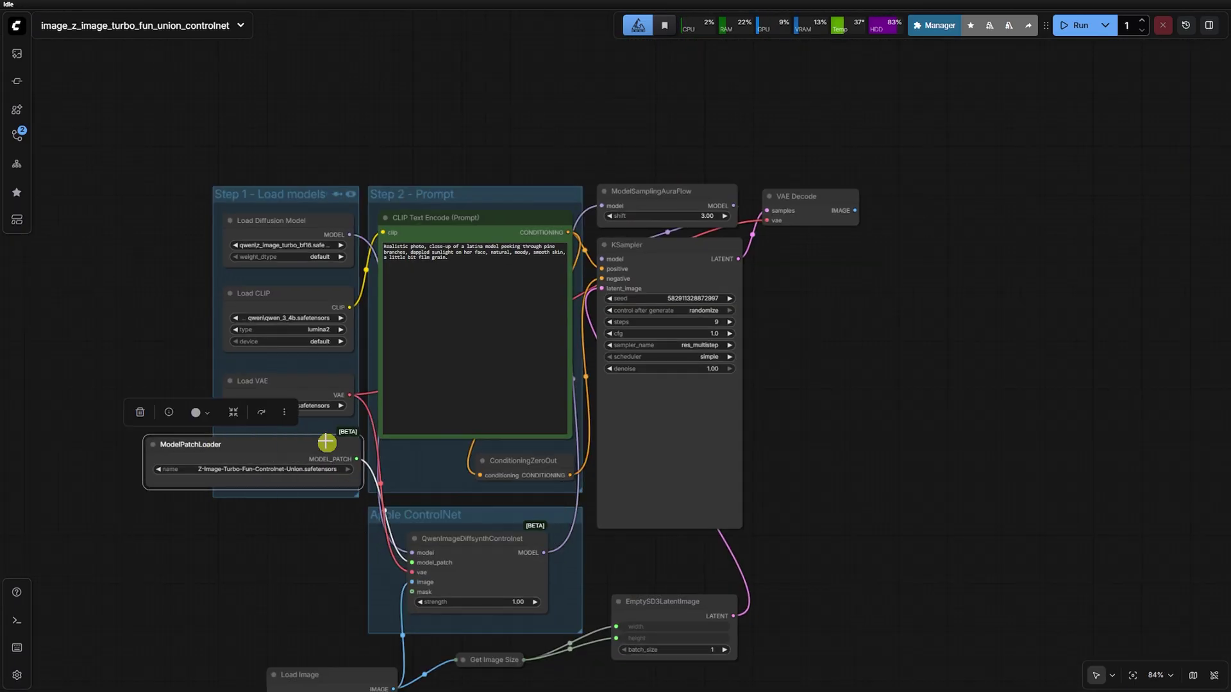
pyautogui.moveTo(327, 443); pyautogui.dragTo(325, 544)
pyautogui.scroll(5, 306, 586)
pyautogui.click(248, 554)
pyautogui.click(346, 614)
# Add a Preview Image node connected to the VAE Decode output and tighten the node layout
pyautogui.scroll(-6, 215, 452)
pyautogui.scroll(4, 596, 481)
pyautogui.click(607, 352)
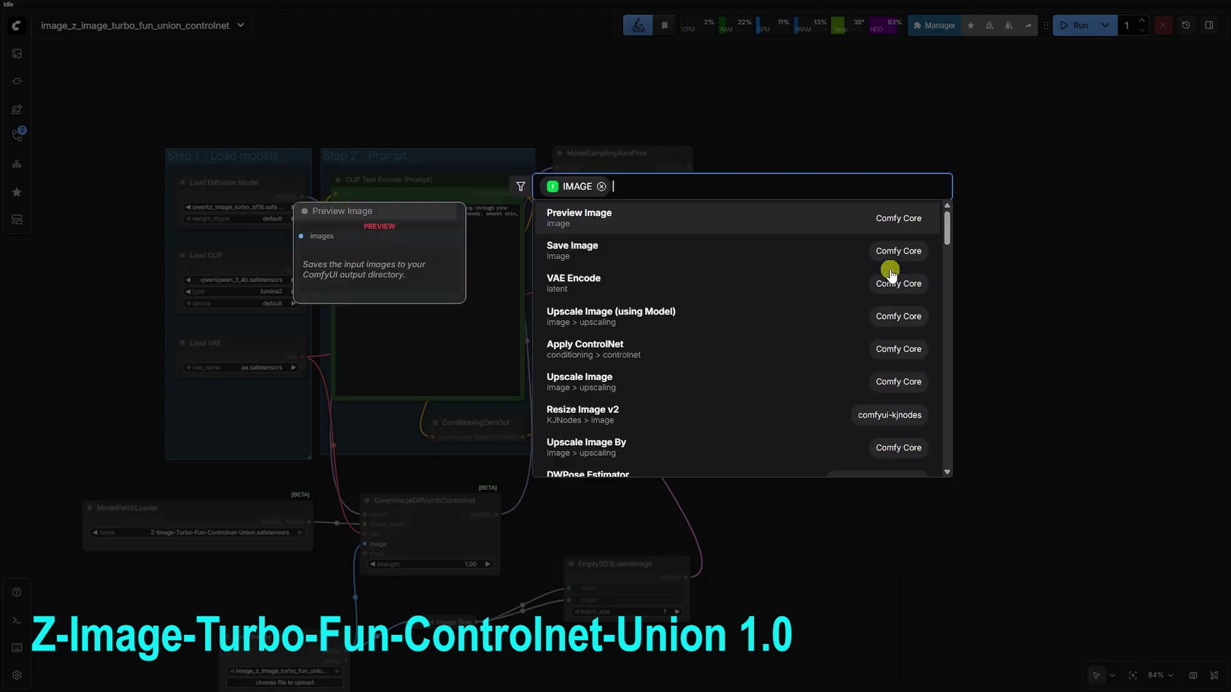
pyautogui.press('Return')
pyautogui.moveTo(433, 616); pyautogui.dragTo(467, 489)
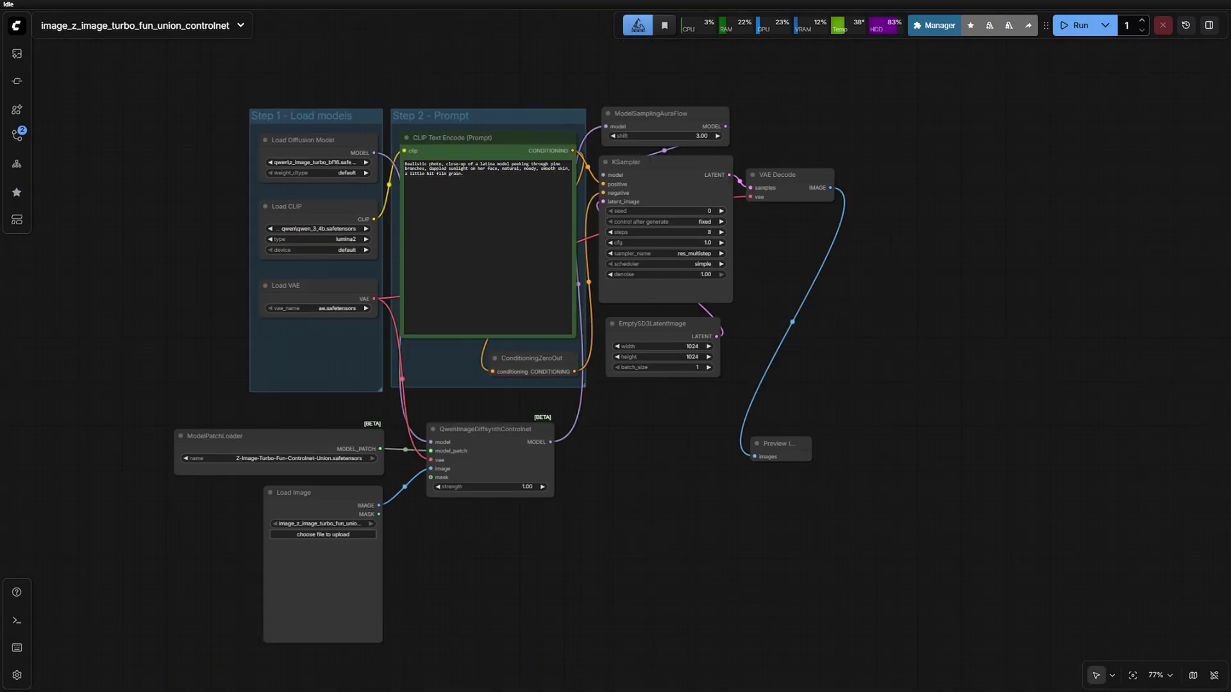
# Load the photo of the kneeling woman into Load Image and connect its image output to a new OpenPose Pose node
pyautogui.moveTo(0, 580); pyautogui.dragTo(323, 577)
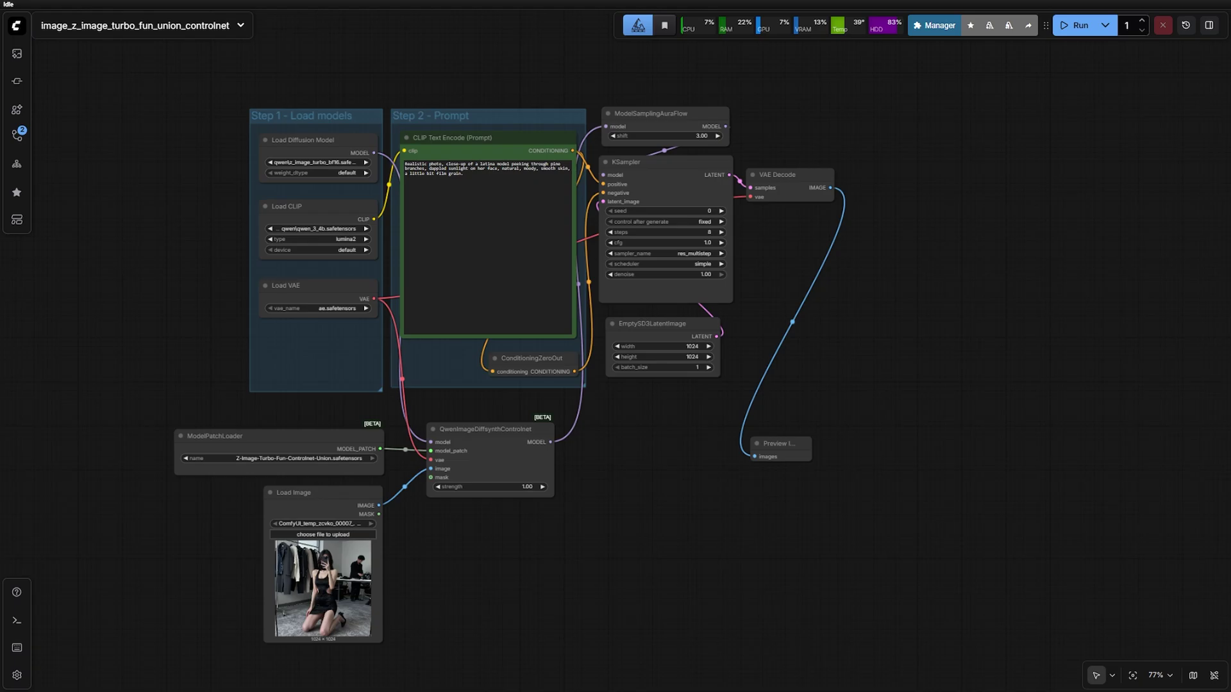
pyautogui.scroll(9, 401, 654)
pyautogui.click(310, 560)
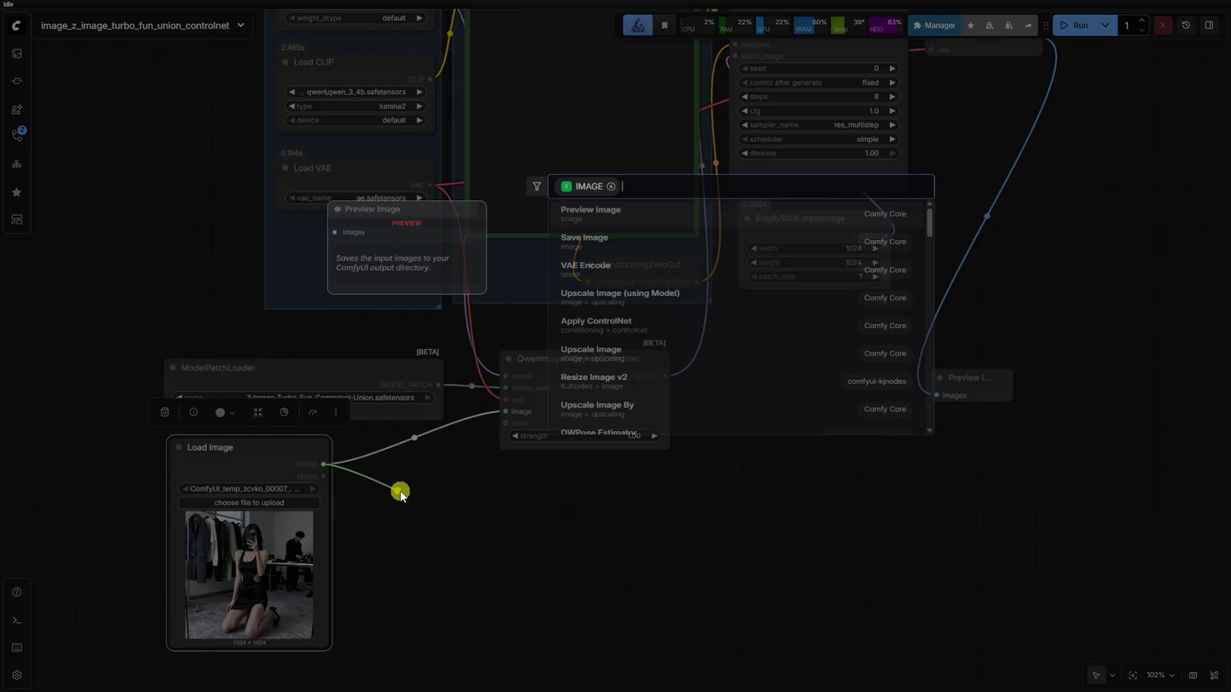
pyautogui.write('open')
pyautogui.press('Return')
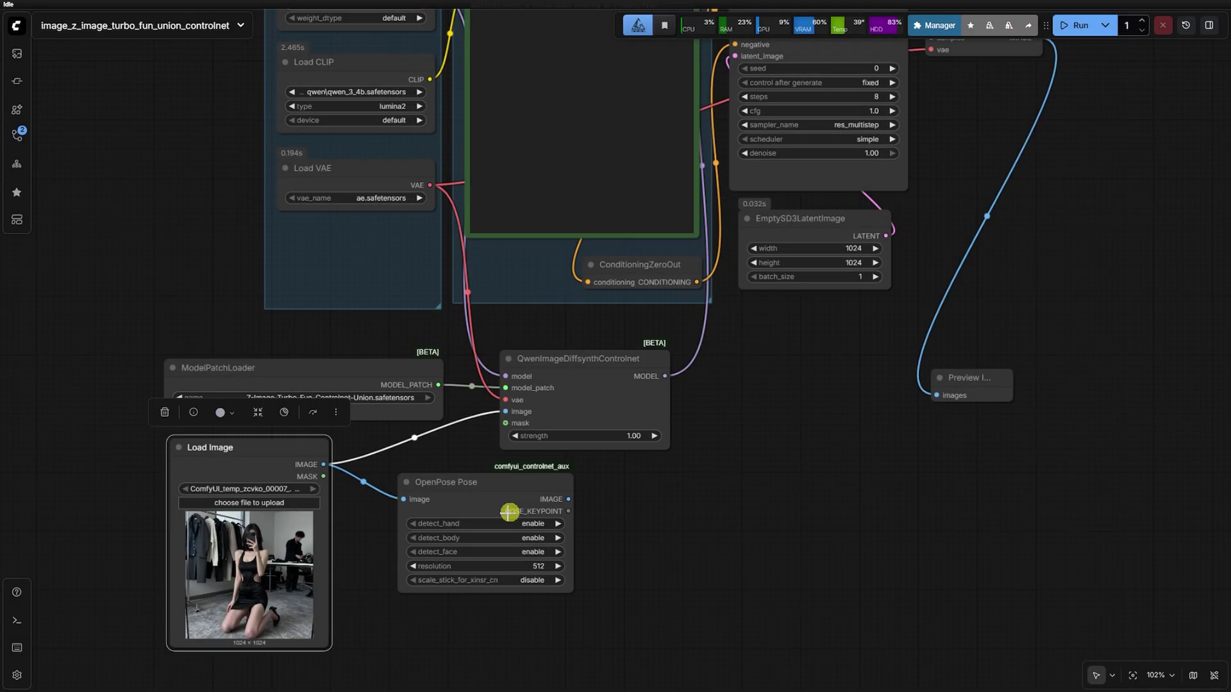
# Connect a new Preview Image node to the image output of the OpenPose Pose node
pyautogui.moveTo(517, 504); pyautogui.dragTo(580, 519)
pyautogui.write('pre')
pyautogui.press('Return')
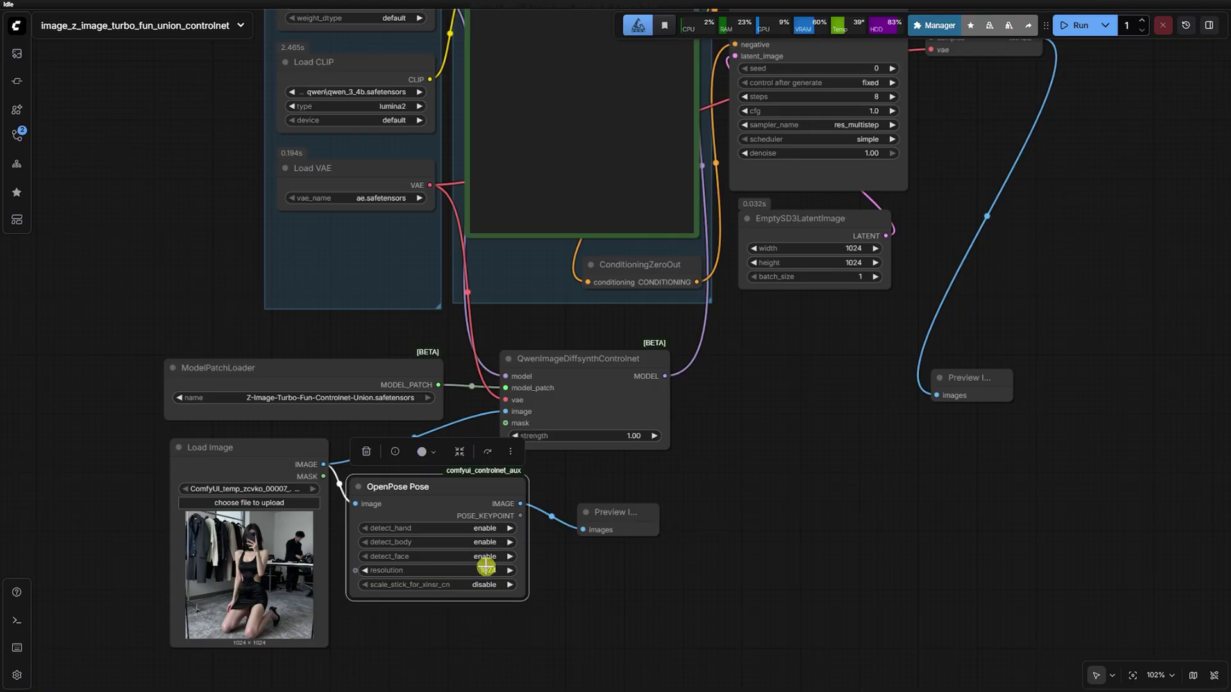
# Run the pose preview at resolution 1024, enlarge its node and feed the OpenPose image into the QwenImageDiffsynthControlnet image input
pyautogui.scroll(4, 574, 577)
pyautogui.moveTo(597, 454); pyautogui.dragTo(748, 361)
pyautogui.click(820, 314)
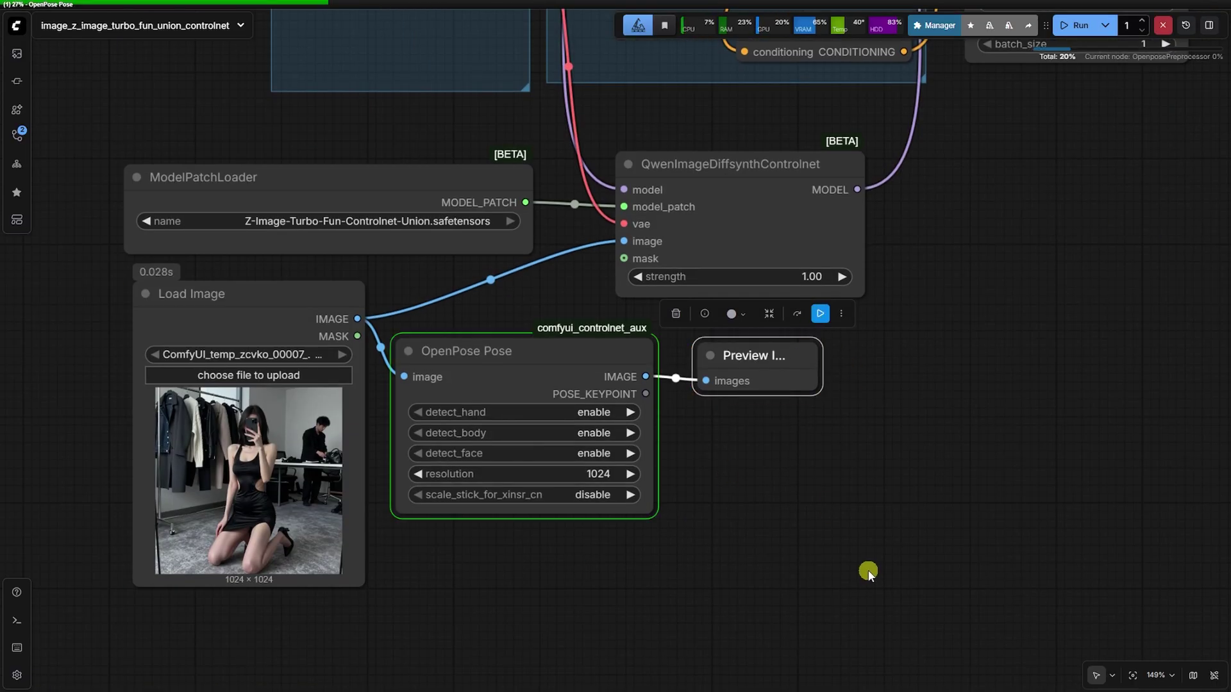
pyautogui.moveTo(816, 581); pyautogui.dragTo(886, 610)
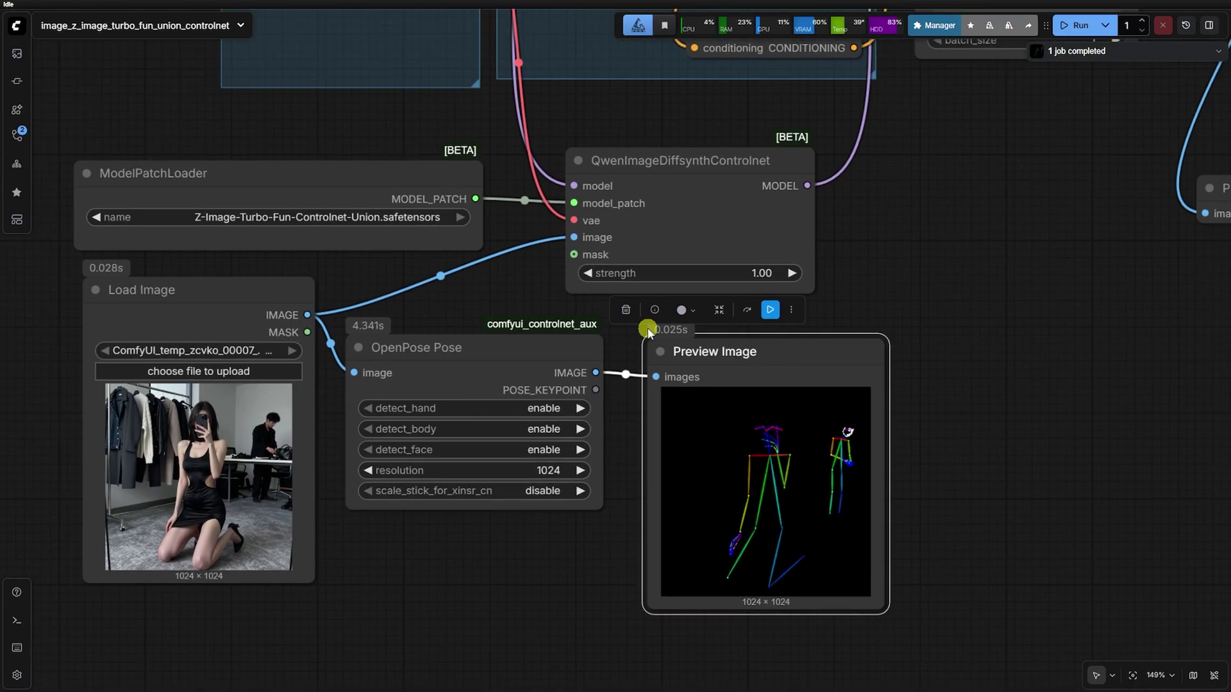
pyautogui.moveTo(595, 373); pyautogui.dragTo(576, 238)
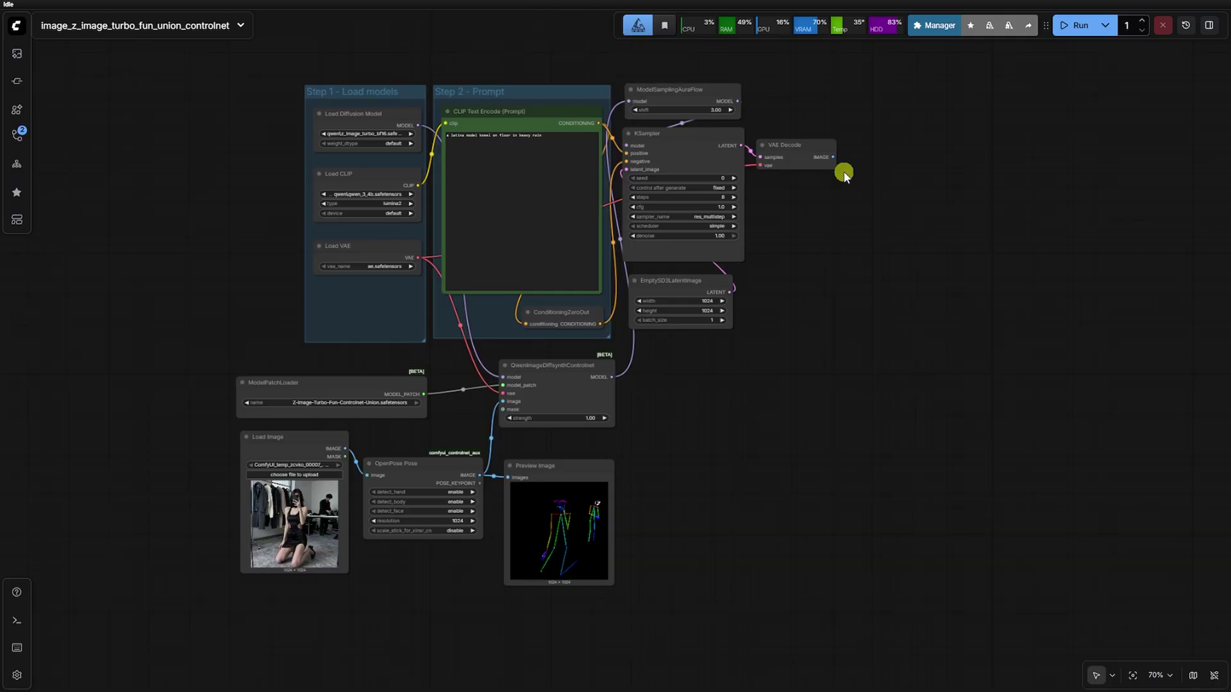
# Add an enlarged Save Image node to the VAE Decode output with the filename prefix "controlnet 1.0"
pyautogui.write('sav')
pyautogui.moveTo(832, 157); pyautogui.dragTo(777, 447)
pyautogui.press('Return')
pyautogui.scroll(4, 828, 481)
pyautogui.moveTo(826, 475); pyautogui.dragTo(904, 563)
pyautogui.click(865, 462)
pyautogui.write('C')
pyautogui.press('Return')
pyautogui.scroll(-2, 1077, 480)
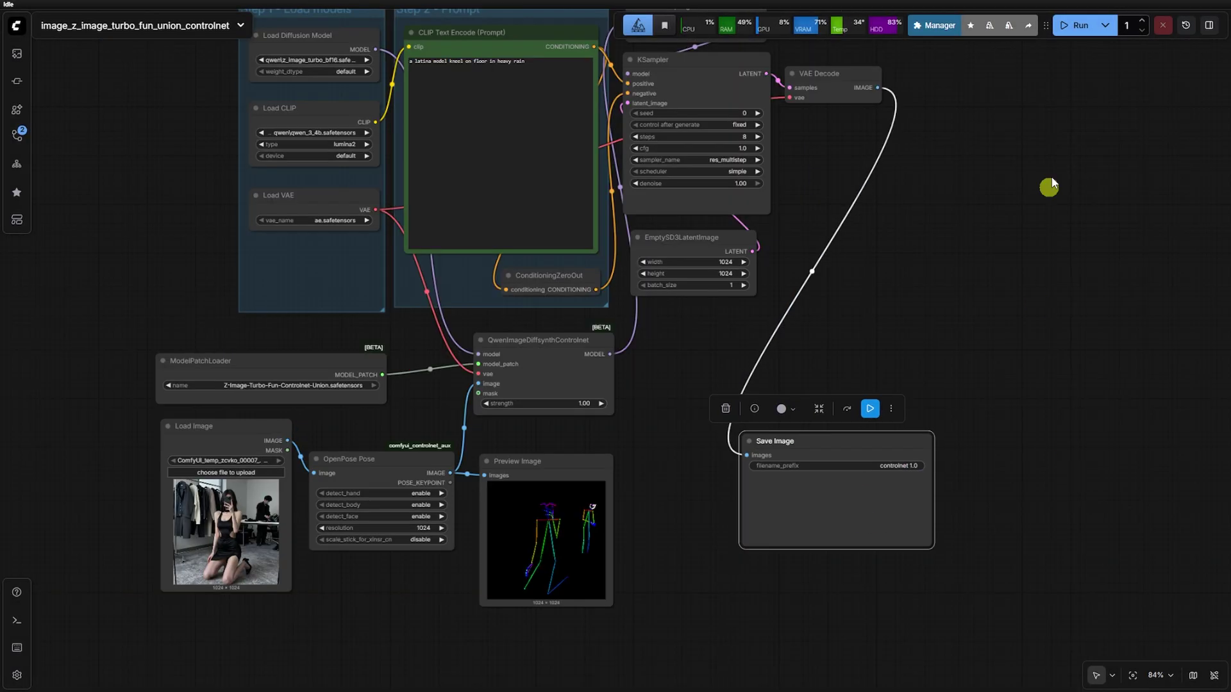
# Run the workflow, enlarge the Save Image node and compare the generated image with the reference photo and pose
pyautogui.click(1073, 27)
pyautogui.moveTo(930, 578); pyautogui.dragTo(946, 645)
pyautogui.moveTo(795, 634); pyautogui.dragTo(729, 615)
pyautogui.scroll(5, 332, 639)
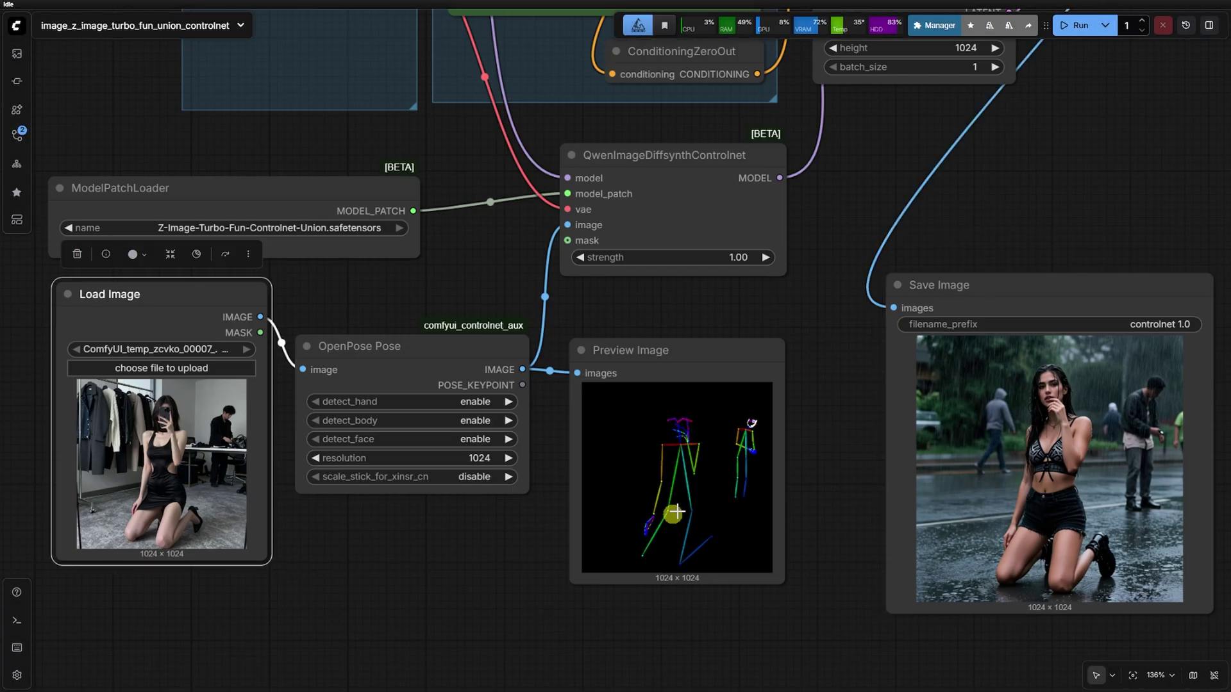
pyautogui.scroll(-5, 882, 486)
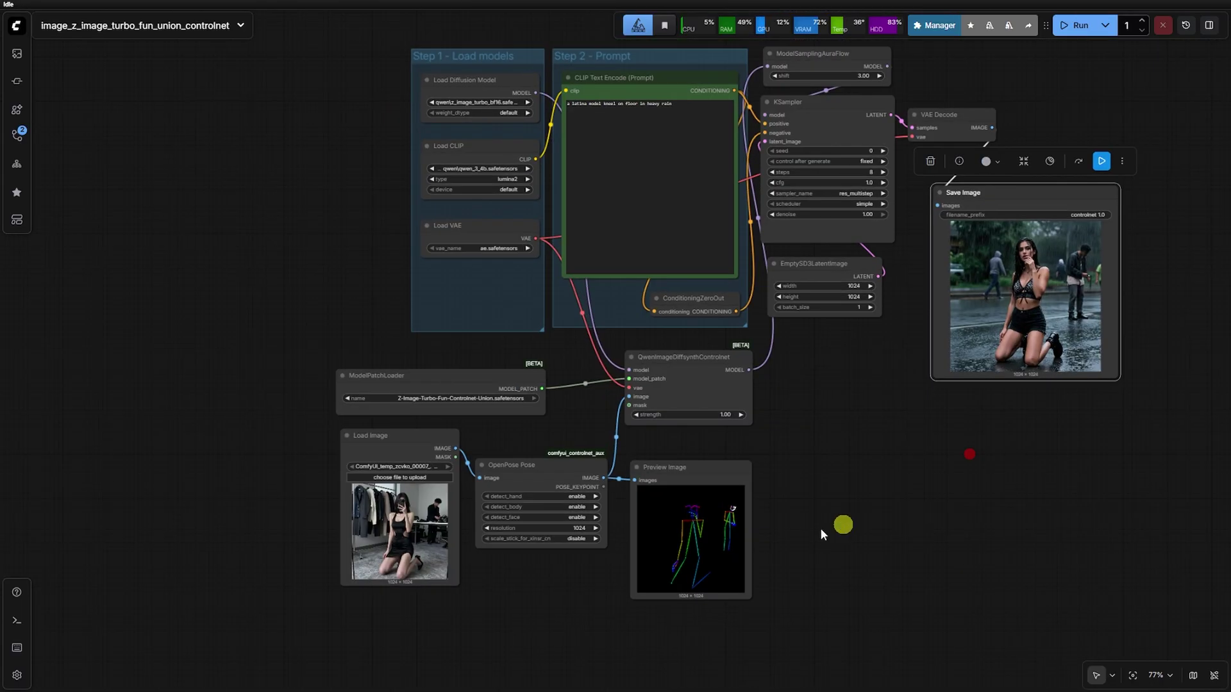
# Open the Load Image photo for mask editing, set mask blending to White, paint over the woman's dress, body and raised foot, and save the mask
pyautogui.scroll(8, 333, 385)
pyautogui.rightClick(305, 351)
pyautogui.click(341, 630)
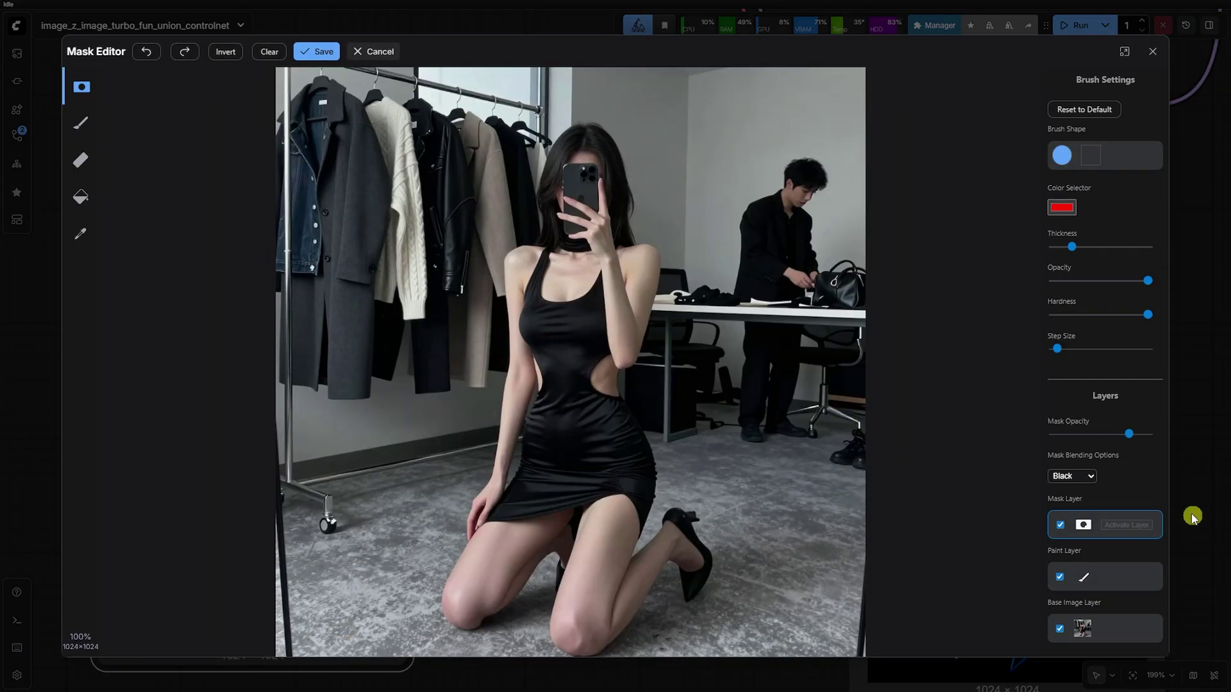
pyautogui.moveTo(521, 278)
pyautogui.mouseDown()
pyautogui.moveTo(544, 293)
pyautogui.moveTo(603, 271)
pyautogui.moveTo(538, 427)
pyautogui.moveTo(594, 423)
pyautogui.moveTo(565, 540)
pyautogui.moveTo(638, 511)
pyautogui.moveTo(660, 487)
pyautogui.mouseUp()
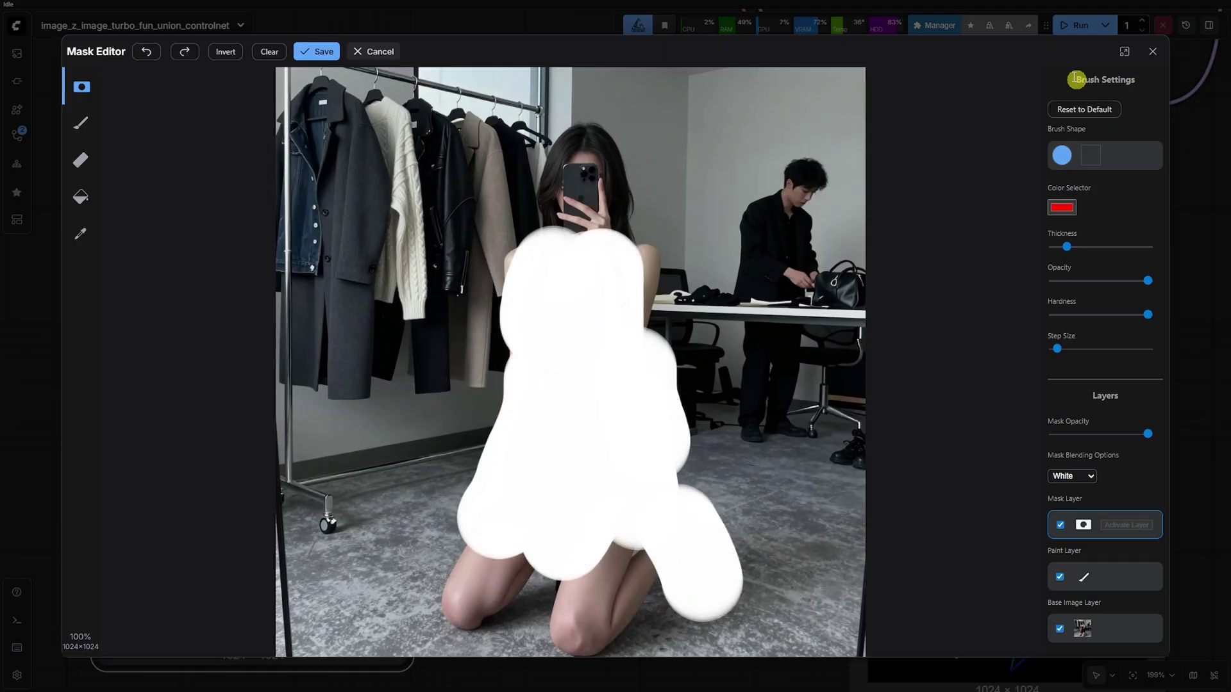
pyautogui.click(324, 51)
# Connect the Load Image mask output to the mask input of the QwenImageDiffsynthControlnet node
pyautogui.scroll(-5, 375, 395)
pyautogui.scroll(-2, 375, 395)
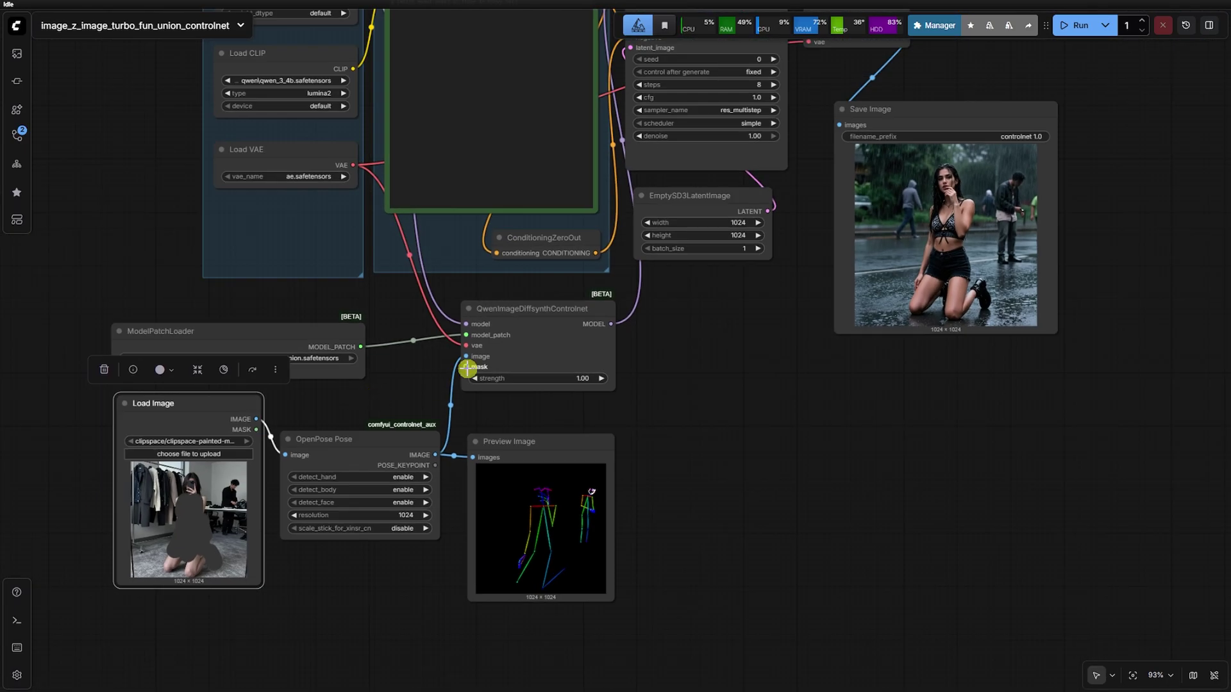
pyautogui.moveTo(257, 425); pyautogui.dragTo(469, 362)
# Add a Preview Image node to the VAE Decode output and append ", wearing a blue dress" to the prompt
pyautogui.scroll(2, 737, 359)
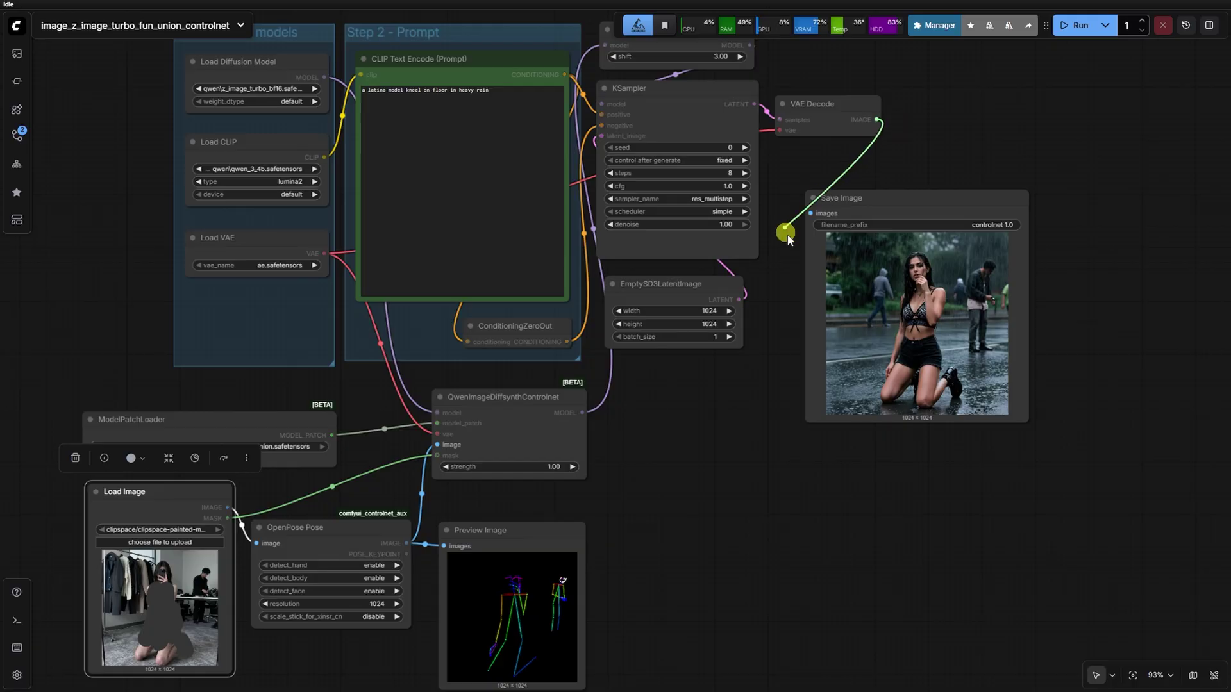
pyautogui.scroll(6, 623, 101)
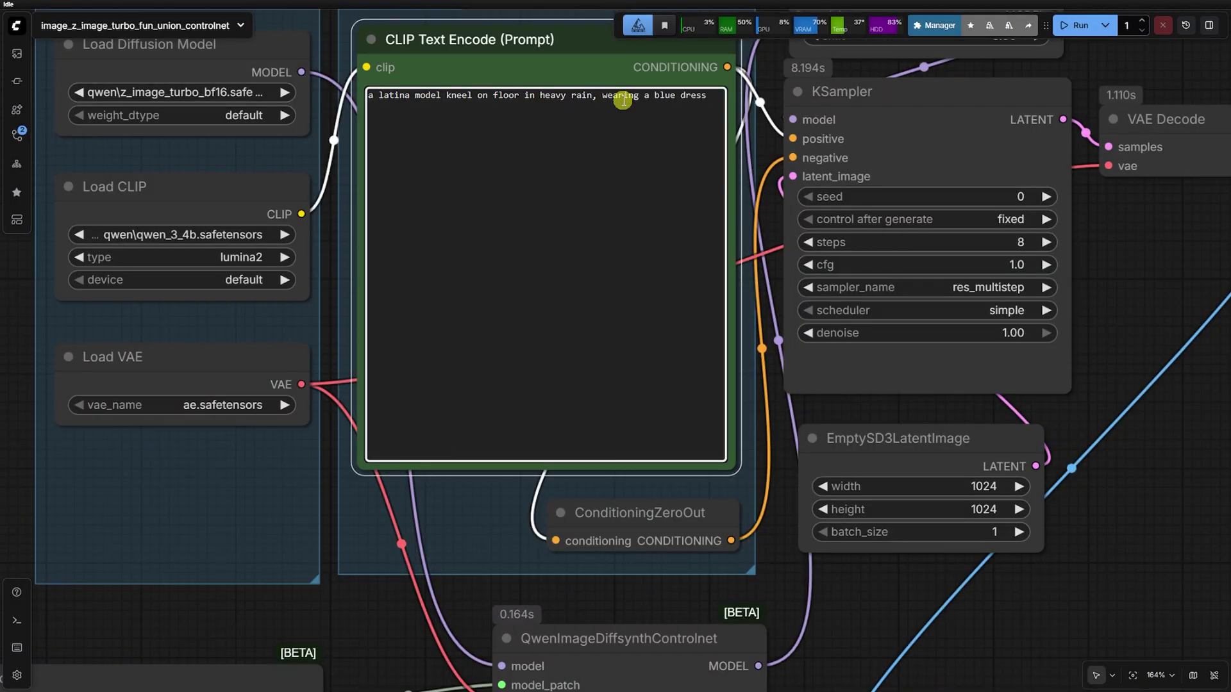
# Run the workflow for the Preview Image node connected to VAE Decode
pyautogui.scroll(-7, 622, 101)
pyautogui.click(833, 443)
pyautogui.hotkey('ctrl', 'Return')
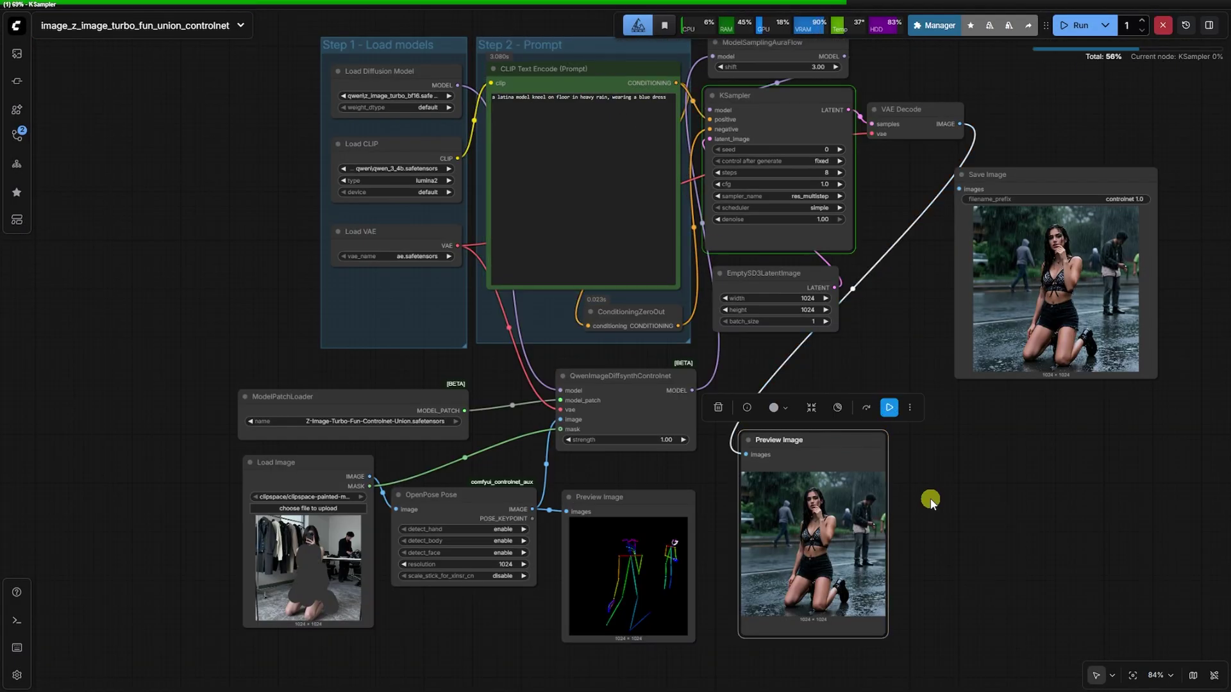
# Place the result preview below the OpenPose Pose node and compare its image with the masked reference photo and the pose
pyautogui.scroll(10, 772, 626)
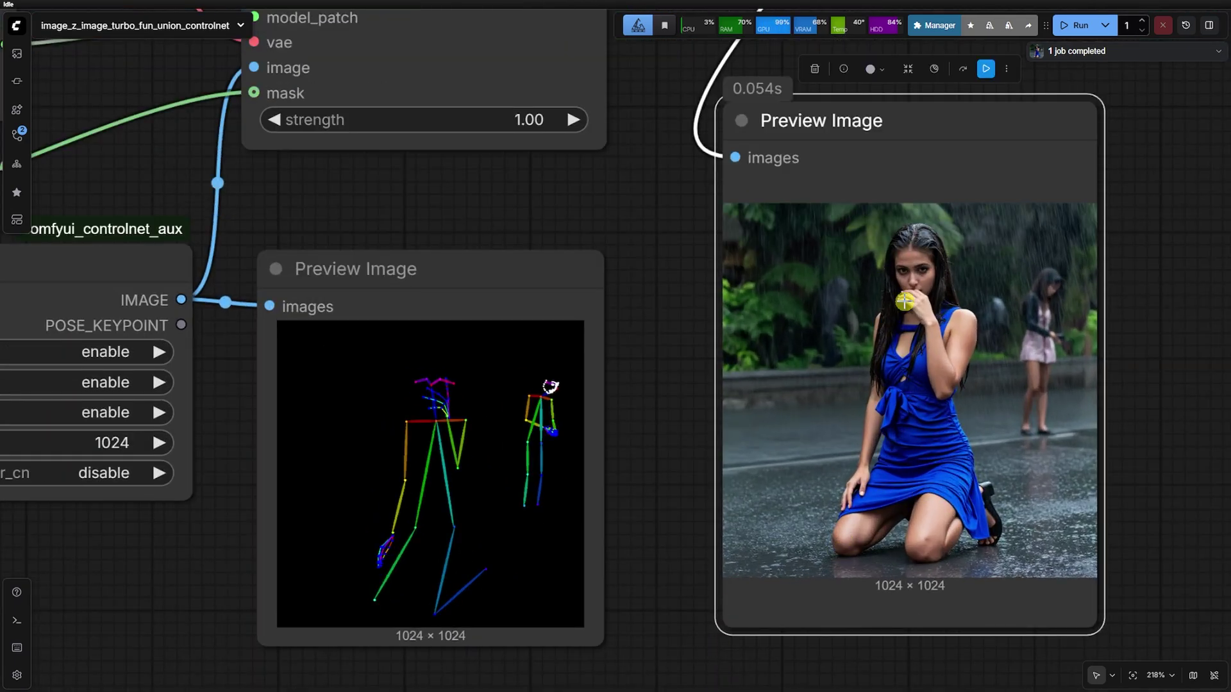
pyautogui.scroll(-6, 947, 370)
pyautogui.moveTo(960, 430); pyautogui.dragTo(442, 661)
pyautogui.scroll(4, 761, 574)
pyautogui.click(279, 245)
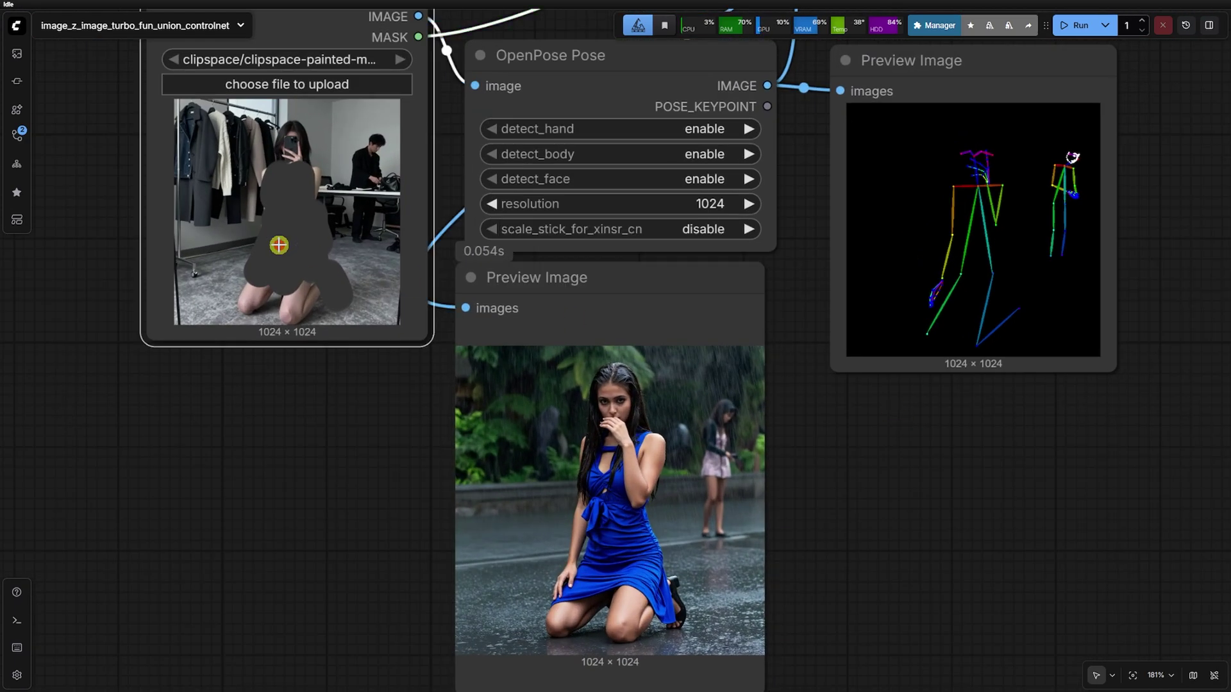
pyautogui.click(619, 445)
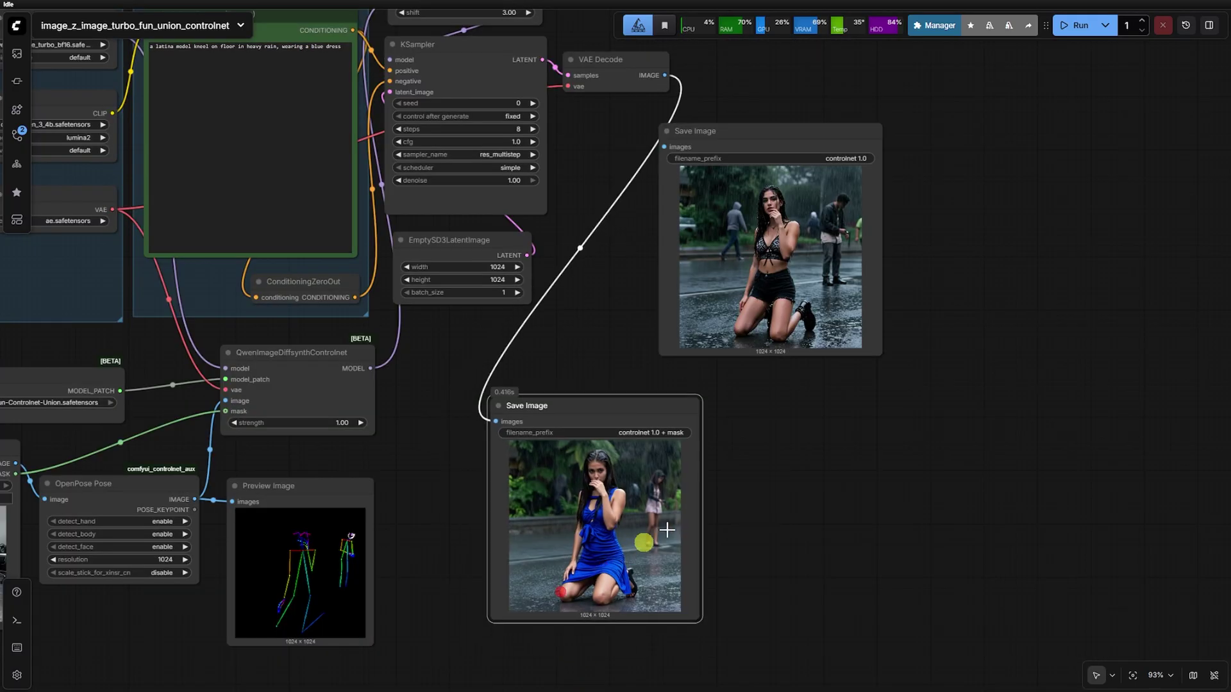
# Place the Save Image node with prefix "controlnet 1.0 + mask" beside the "controlnet 1.0" one and compare both images
pyautogui.moveTo(640, 541); pyautogui.dragTo(1032, 276)
pyautogui.scroll(7, 1008, 292)
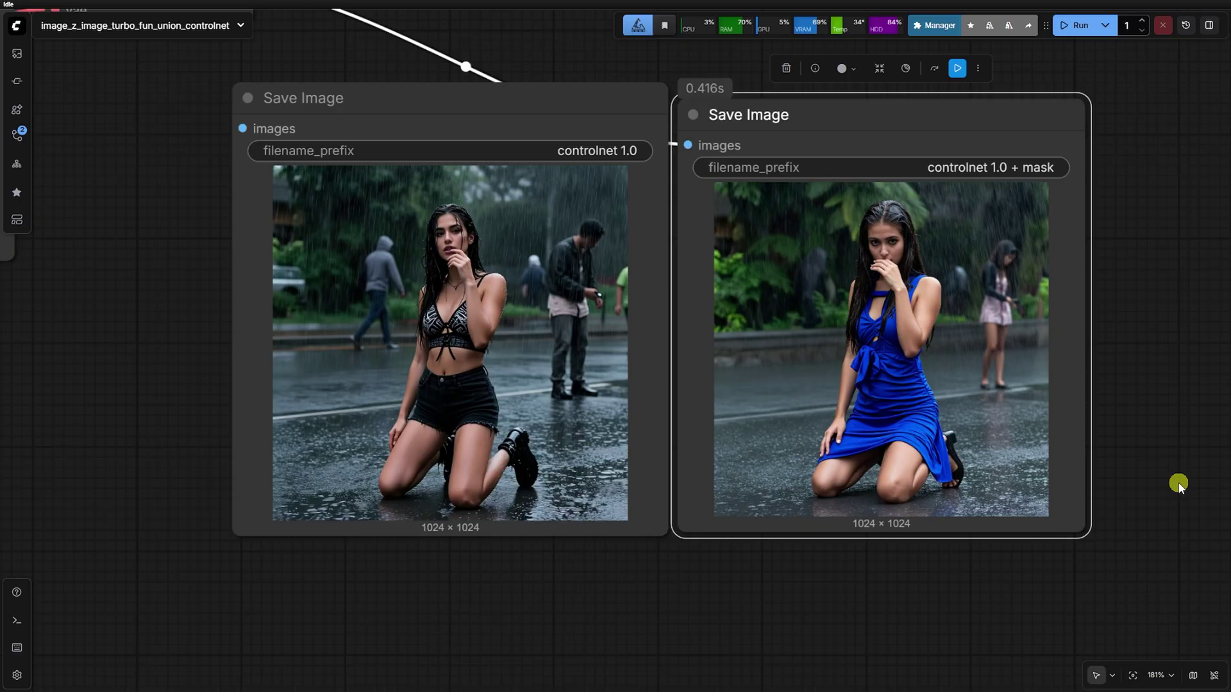
pyautogui.scroll(-9, 1130, 410)
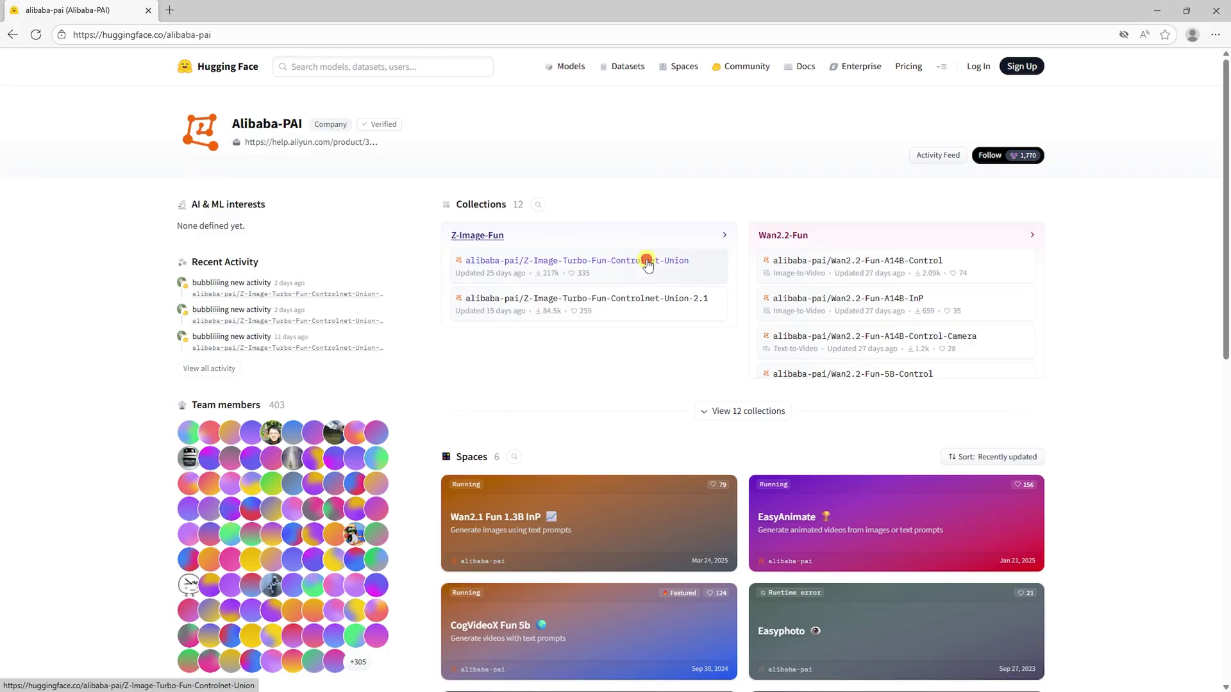
# On Hugging Face, open the Z-Image-Turbo-Fun-Controlnet-Union model card and read its features and TODO list
pyautogui.click(646, 261)
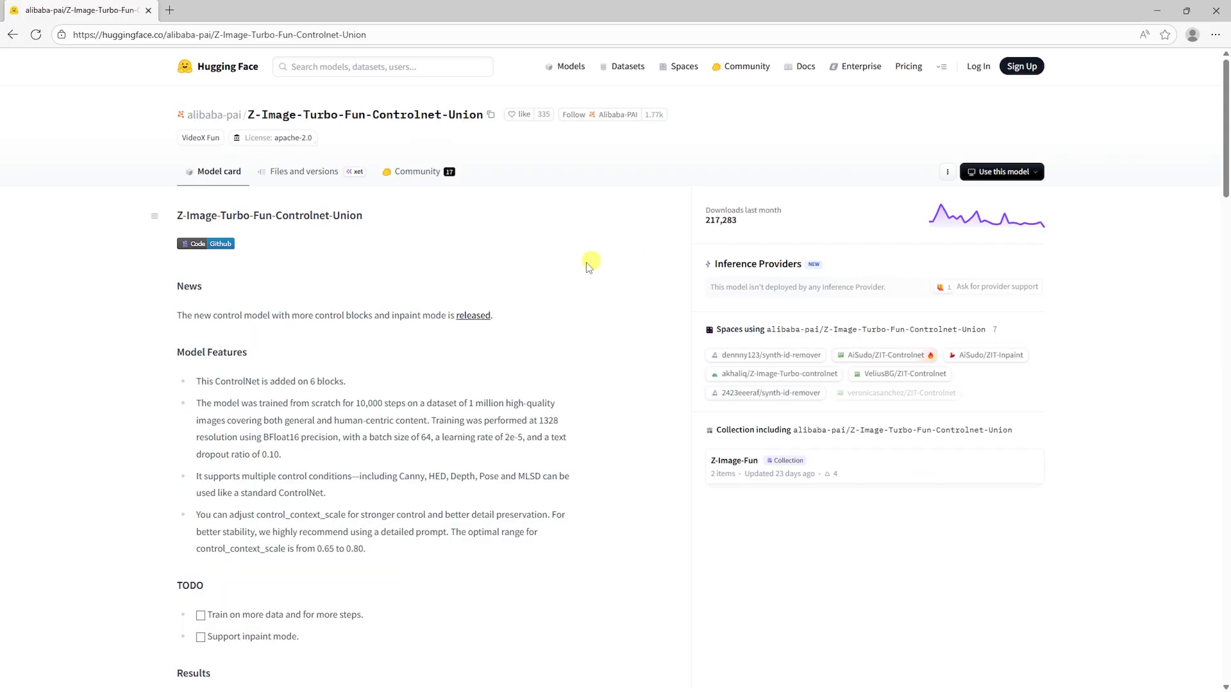
pyautogui.scroll(-2, 247, 569)
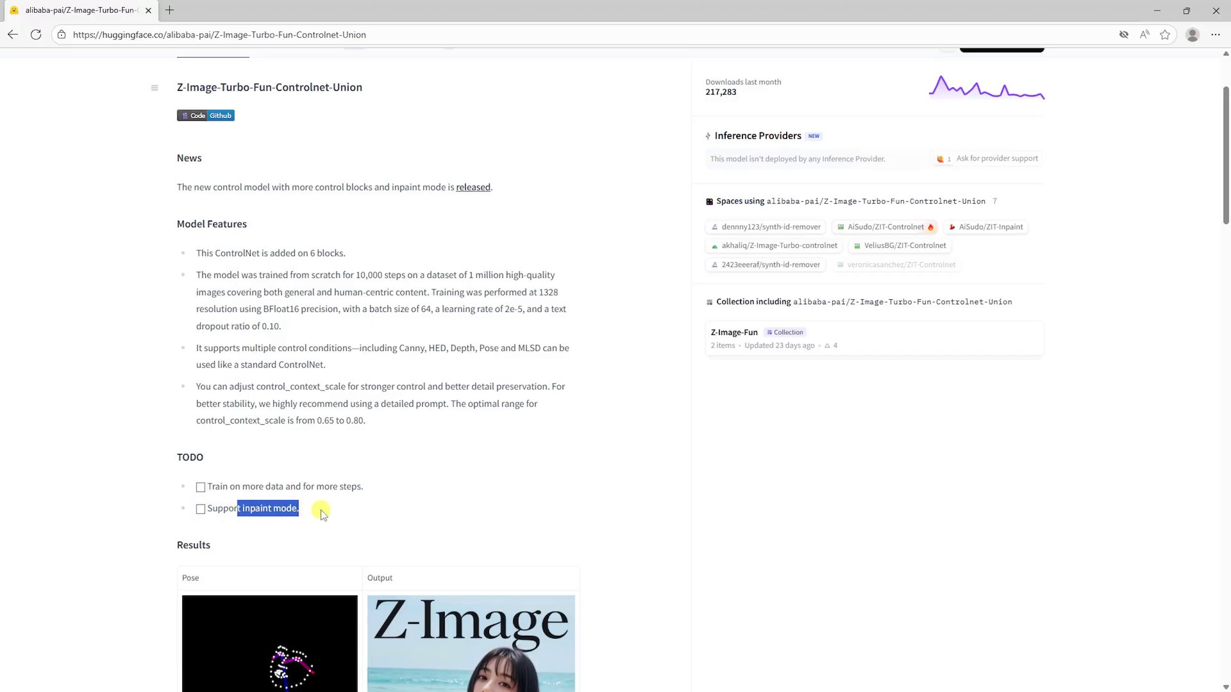
pyautogui.scroll(2, 398, 421)
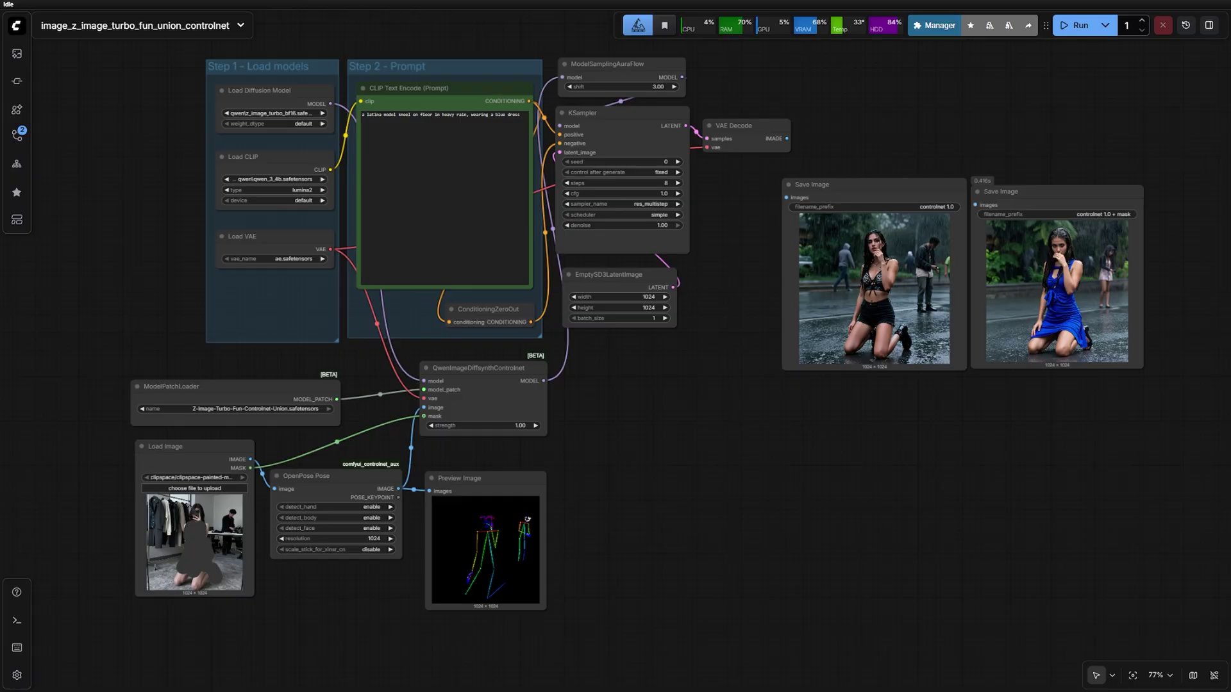
# Back in ComfyUI, add a ZImageFunControlnet node to the workflow and place it in the free area below QwenImageDiffsynthControlnet
pyautogui.moveTo(682, 532); pyautogui.dragTo(757, 418)
pyautogui.scroll(4, 715, 390)
pyautogui.doubleClick(714, 392)
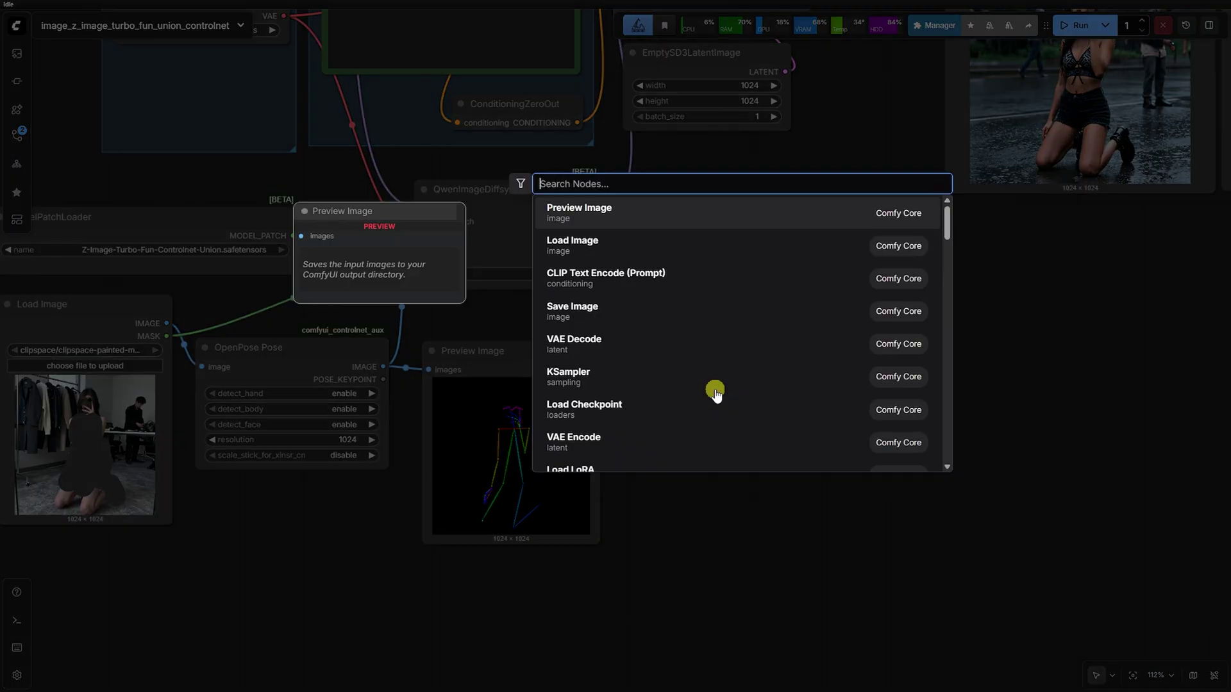
pyautogui.write('fun')
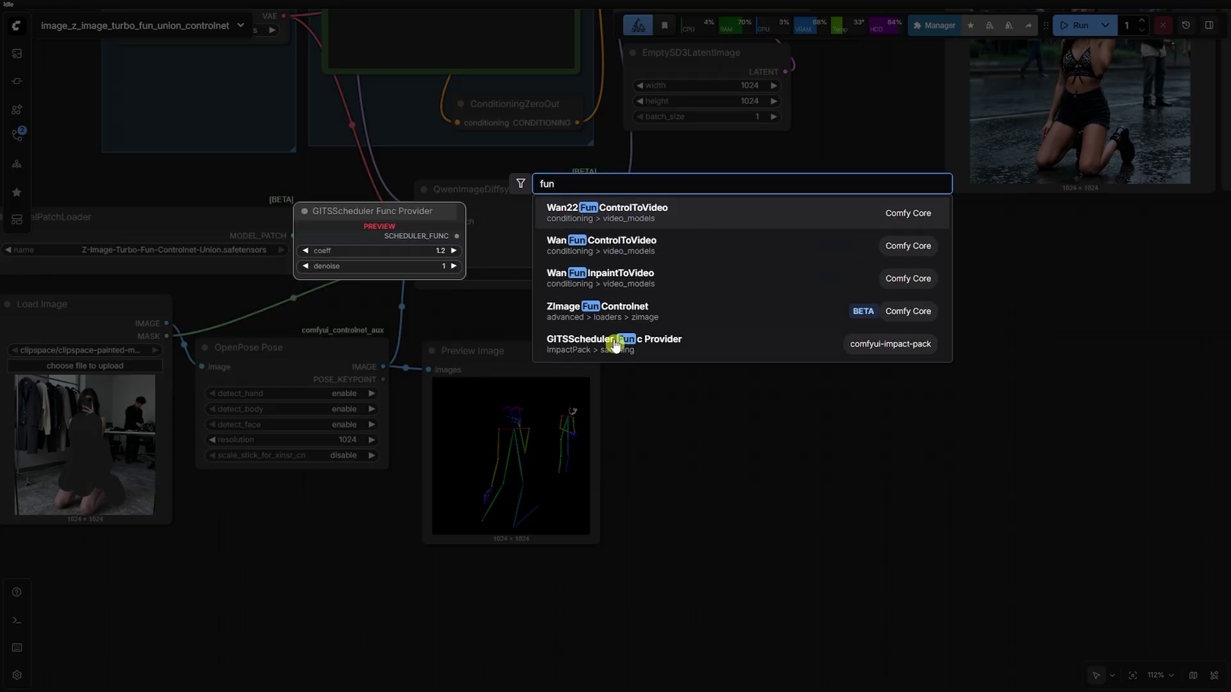
pyautogui.click(613, 319)
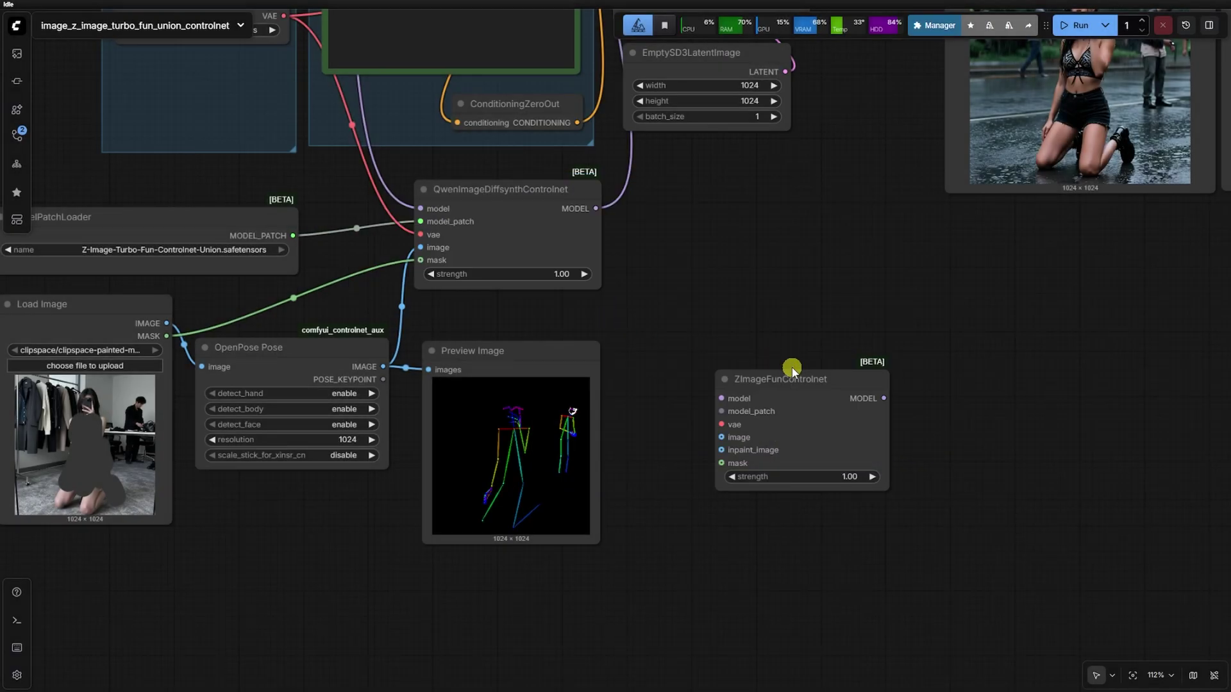
pyautogui.scroll(-3, 792, 370)
pyautogui.moveTo(797, 371); pyautogui.dragTo(561, 560)
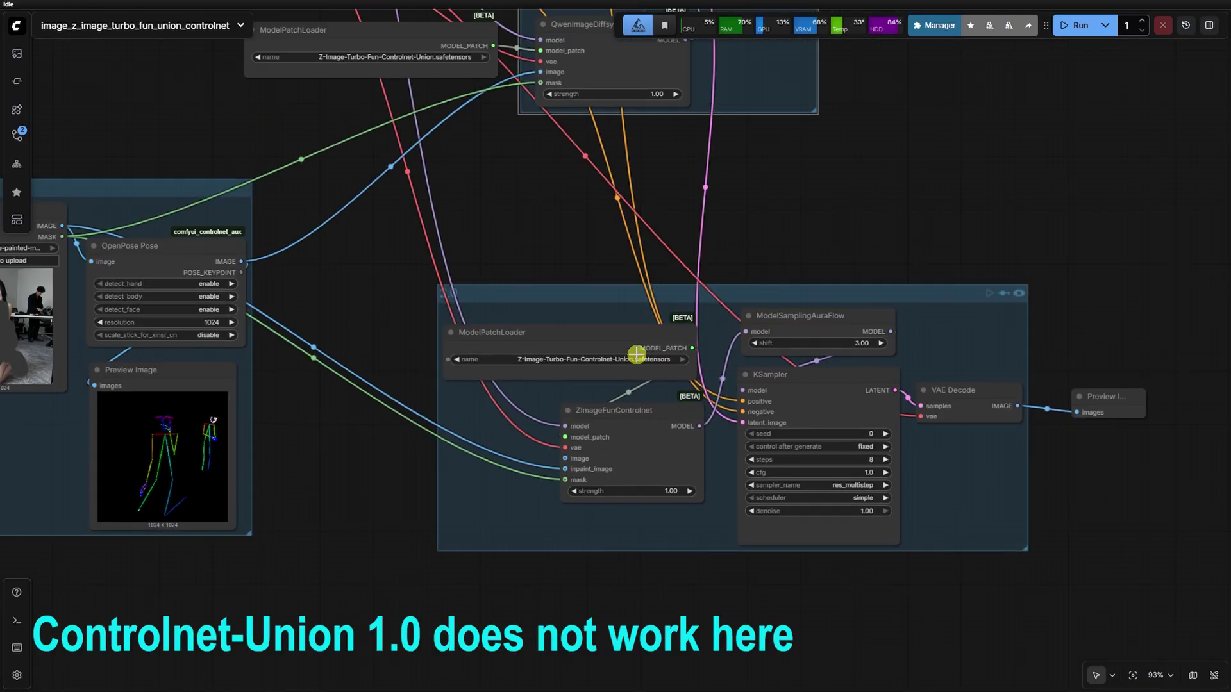
# Try to run the ZImageFunControlnet branch's preview with Z-Image-Turbo-Fun-Controlnet-Union.safetensors as the model patch, and dismiss the error dialog
pyautogui.click(636, 358)
pyautogui.click(732, 425)
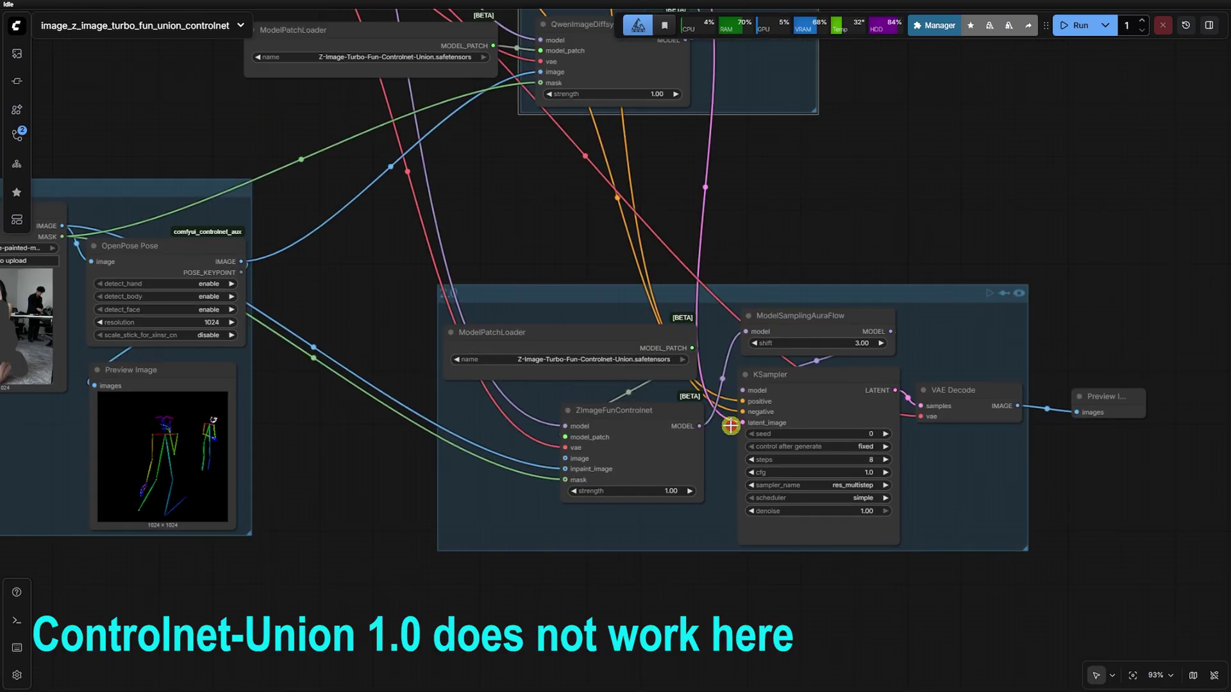
pyautogui.click(1120, 409)
pyautogui.click(1171, 363)
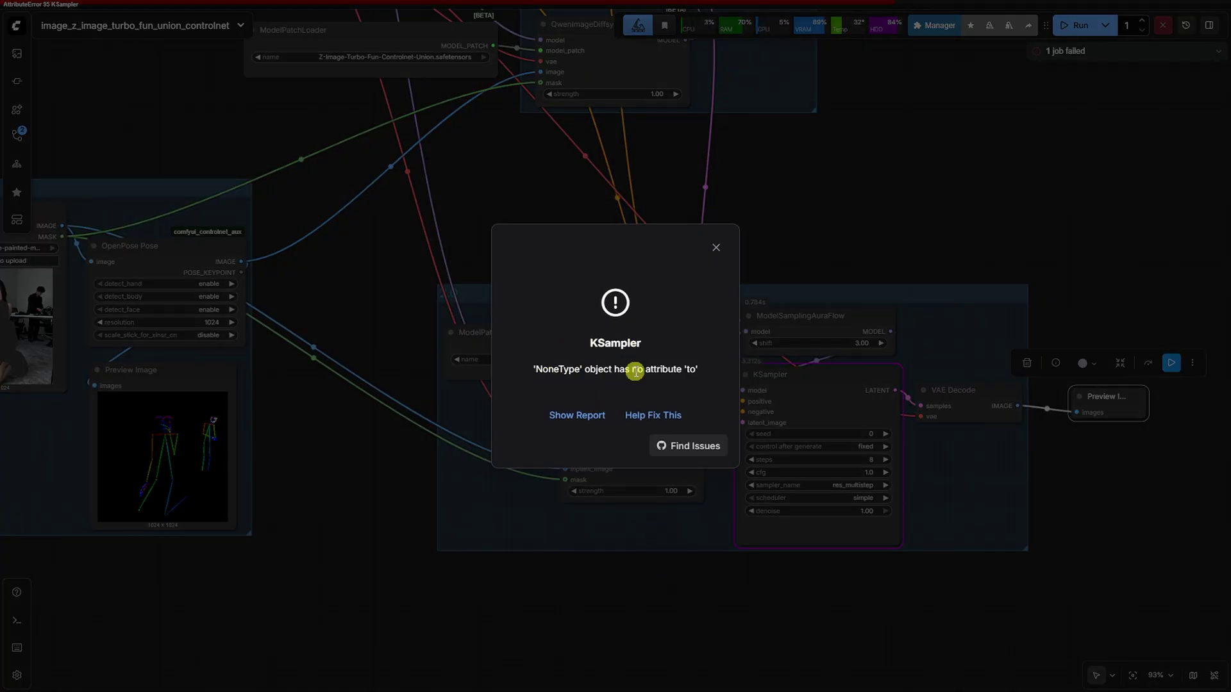
pyautogui.click(716, 250)
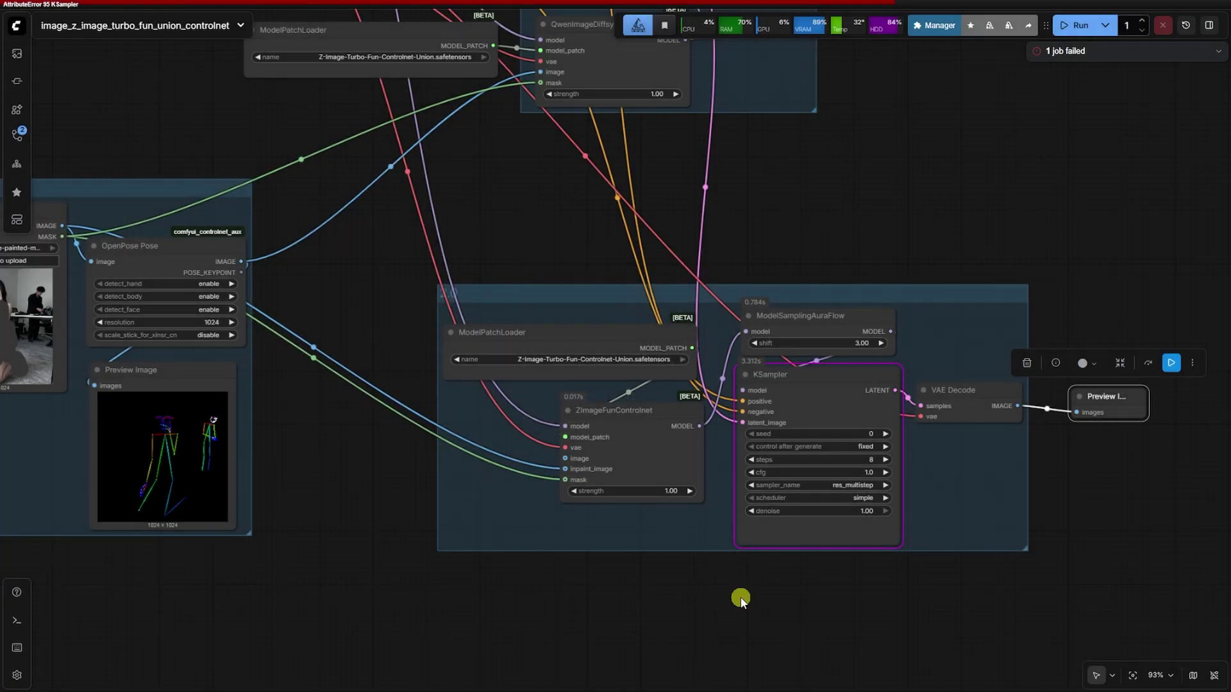
# Set the model patch feeding ZImageFunControlnet to Z-Image-Turbo-Fun-Controlnet-Union-2.0.safetensors
pyautogui.scroll(-2, 729, 587)
pyautogui.scroll(6, 649, 411)
pyautogui.click(651, 403)
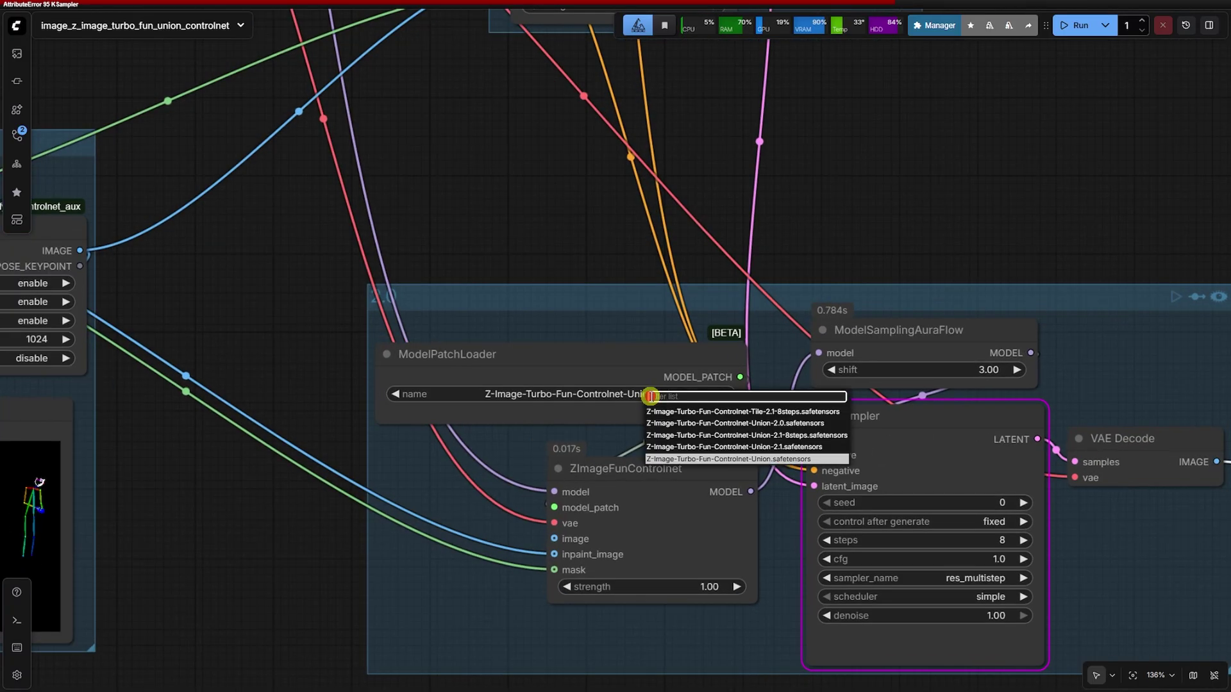
pyautogui.click(768, 425)
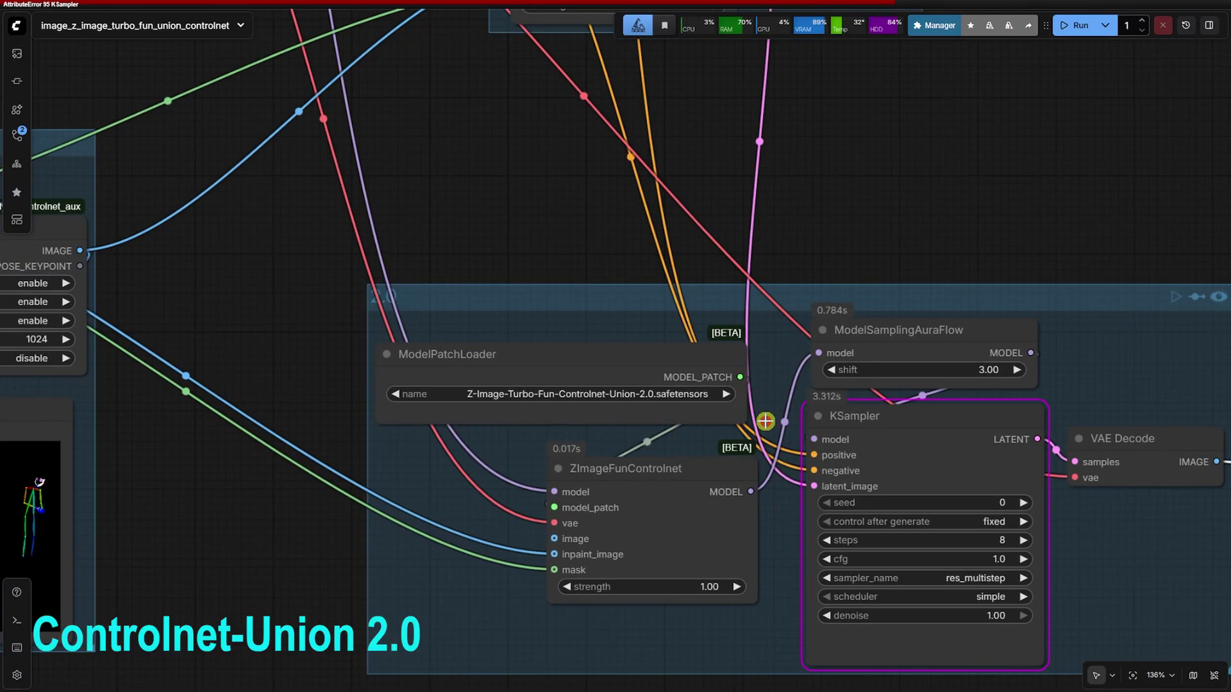
# Replace the Preview Image node of the ZImageFunControlnet branch with a Save Image node using the filename prefix "controlnet 2.0 + openpose"
pyautogui.scroll(-6, 645, 513)
pyautogui.click(1083, 513)
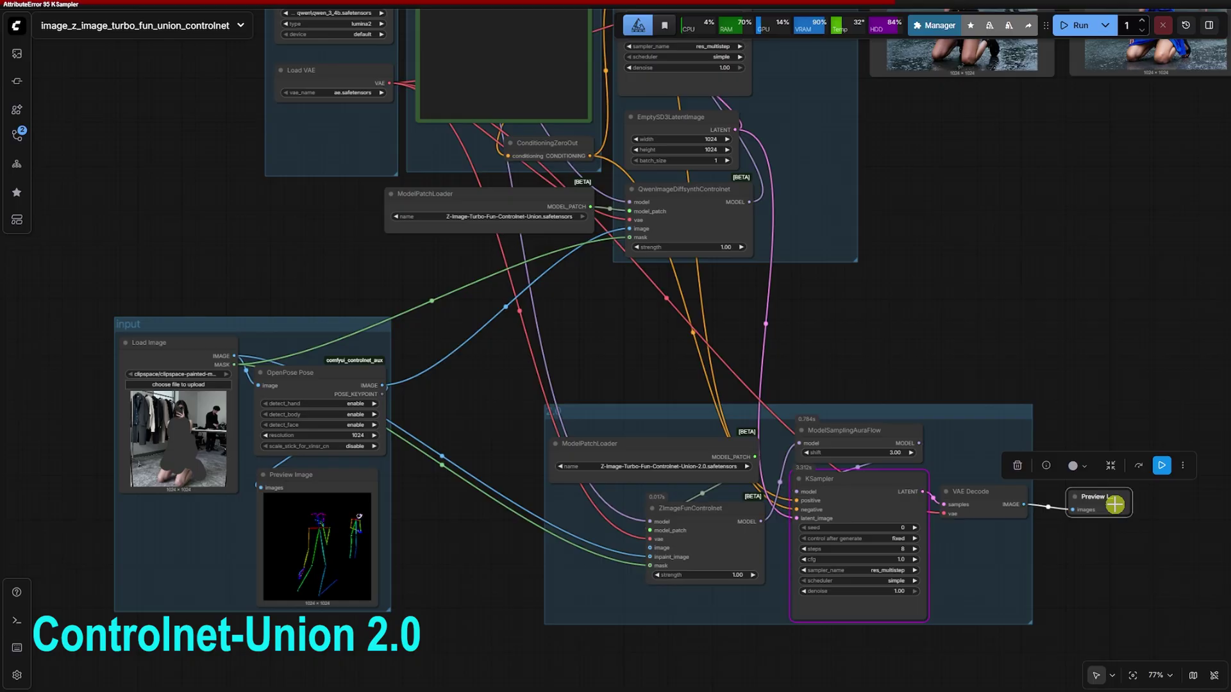
pyautogui.moveTo(1119, 561); pyautogui.dragTo(943, 499)
pyautogui.press('Delete')
pyautogui.moveTo(846, 444); pyautogui.dragTo(904, 446)
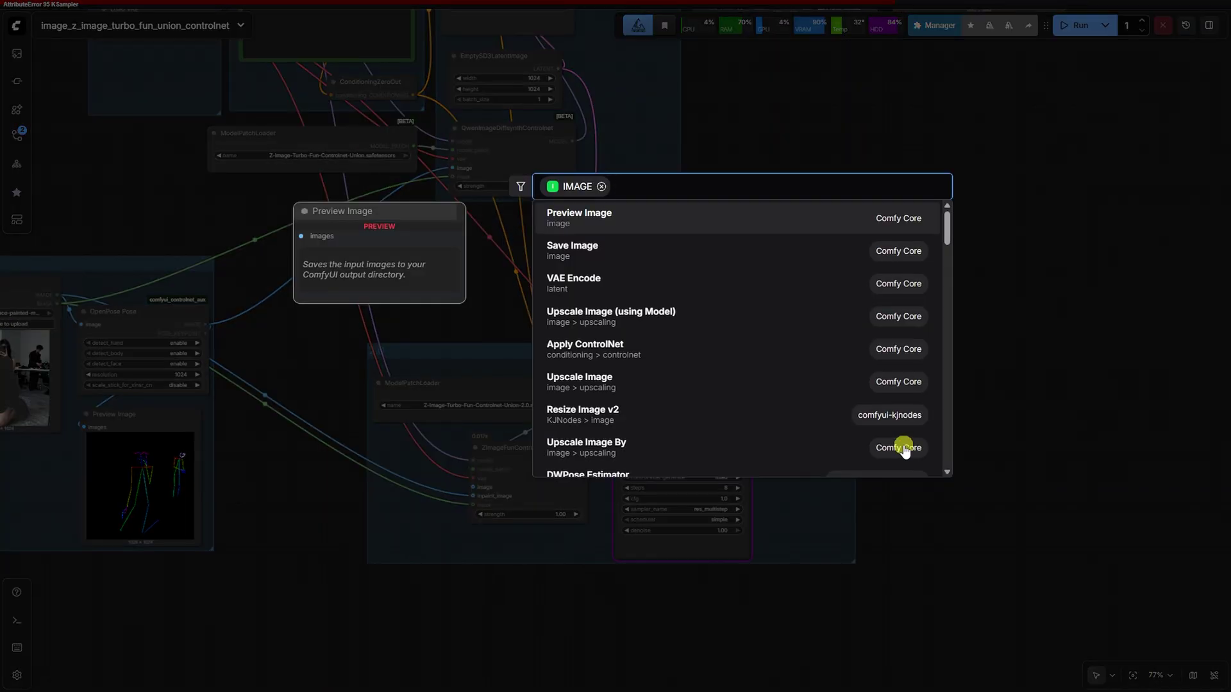
pyautogui.write('save')
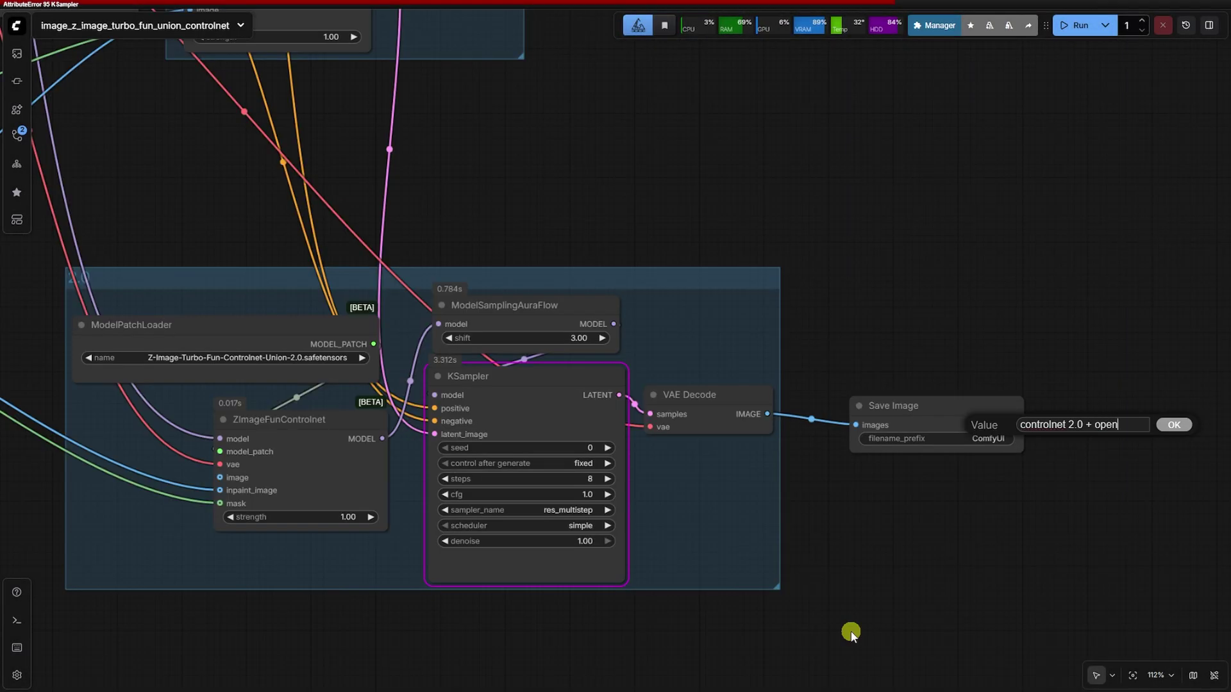
pyautogui.write('pose')
pyautogui.press('Return')
# Feed the OpenPose Pose image into the ZImageFunControlnet image input and run the branch's Save Image node
pyautogui.scroll(-4, 1052, 502)
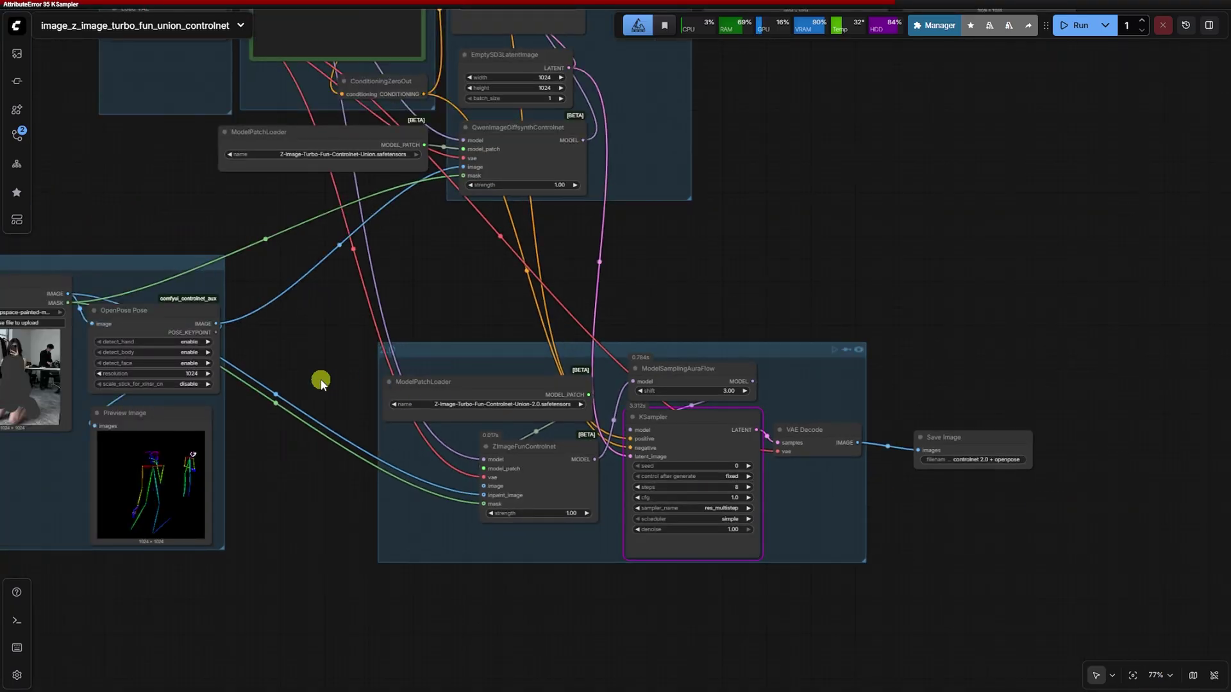
pyautogui.moveTo(216, 323); pyautogui.dragTo(483, 486)
pyautogui.click(1020, 438)
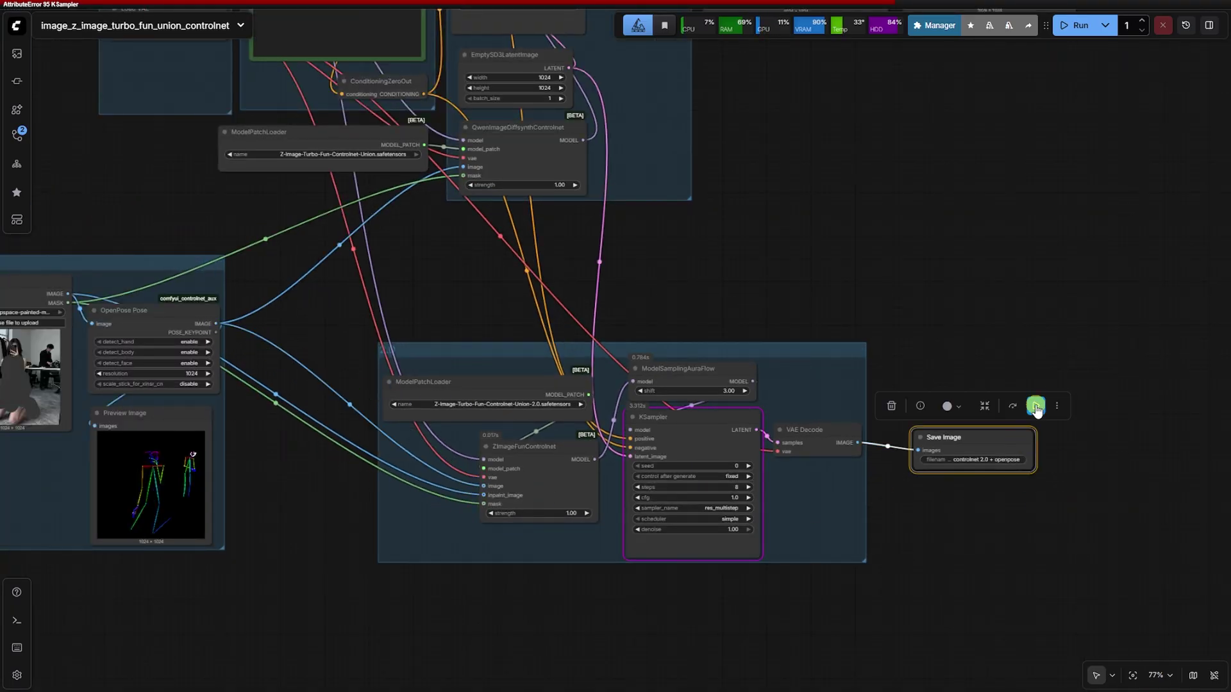
pyautogui.click(1035, 407)
# Enlarge the "controlnet 2.0 + openpose" Save Image node, place it beside the "original" one and compare both images in detail
pyautogui.moveTo(971, 437); pyautogui.dragTo(954, 363)
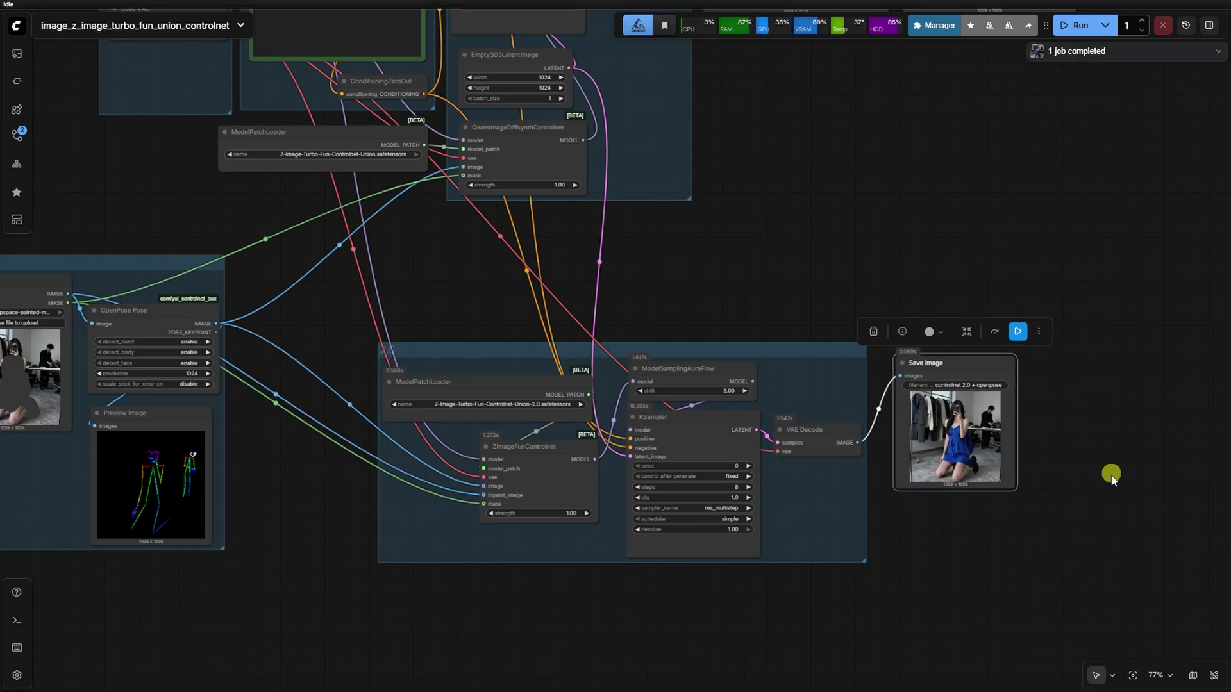
pyautogui.moveTo(1013, 487); pyautogui.dragTo(1071, 574)
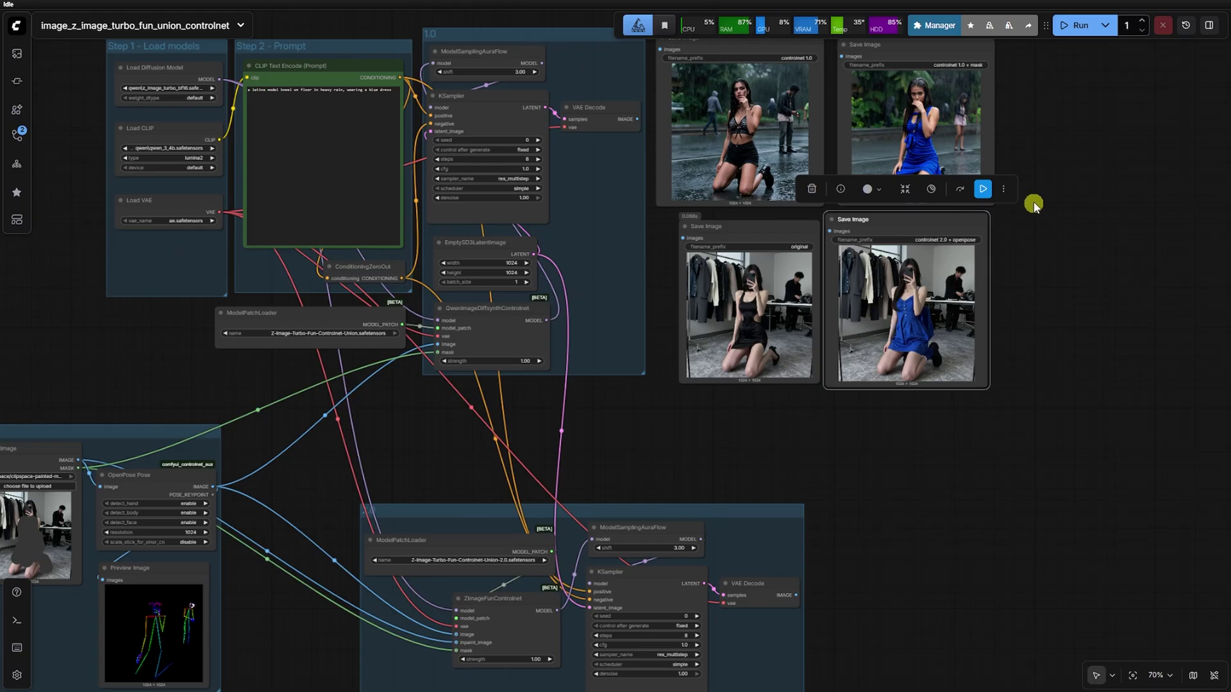
pyautogui.scroll(7, 1033, 203)
pyautogui.scroll(4, 569, 506)
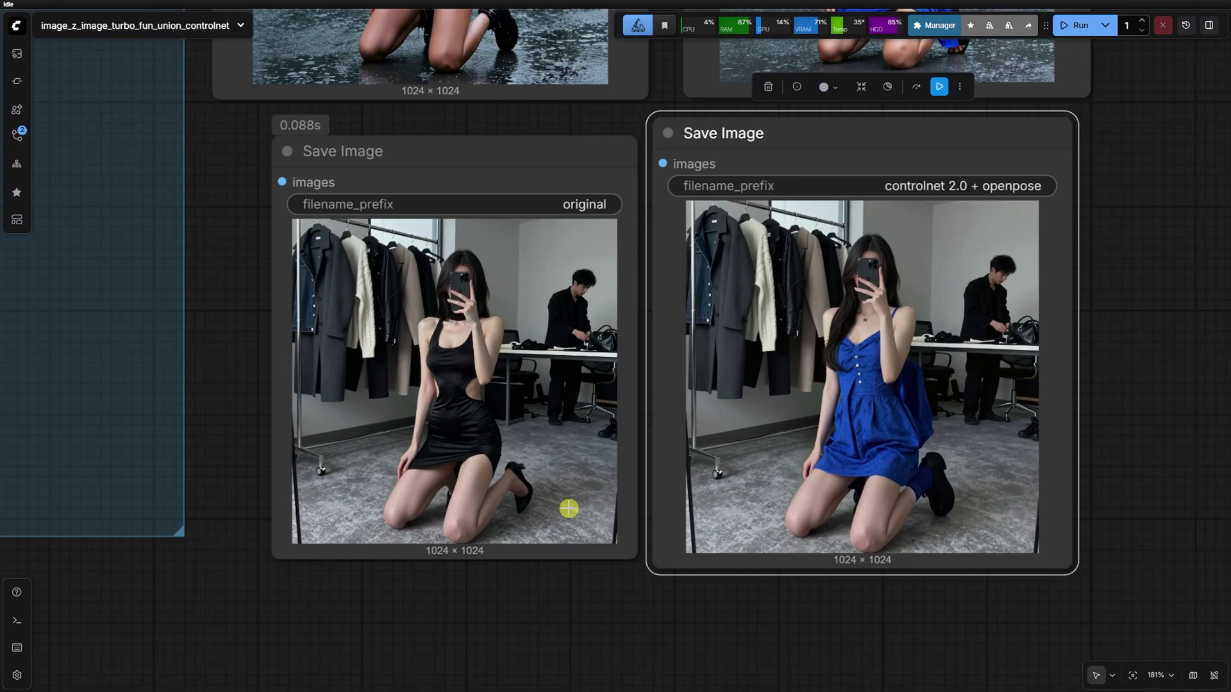
pyautogui.click(923, 507)
pyautogui.scroll(10, 973, 494)
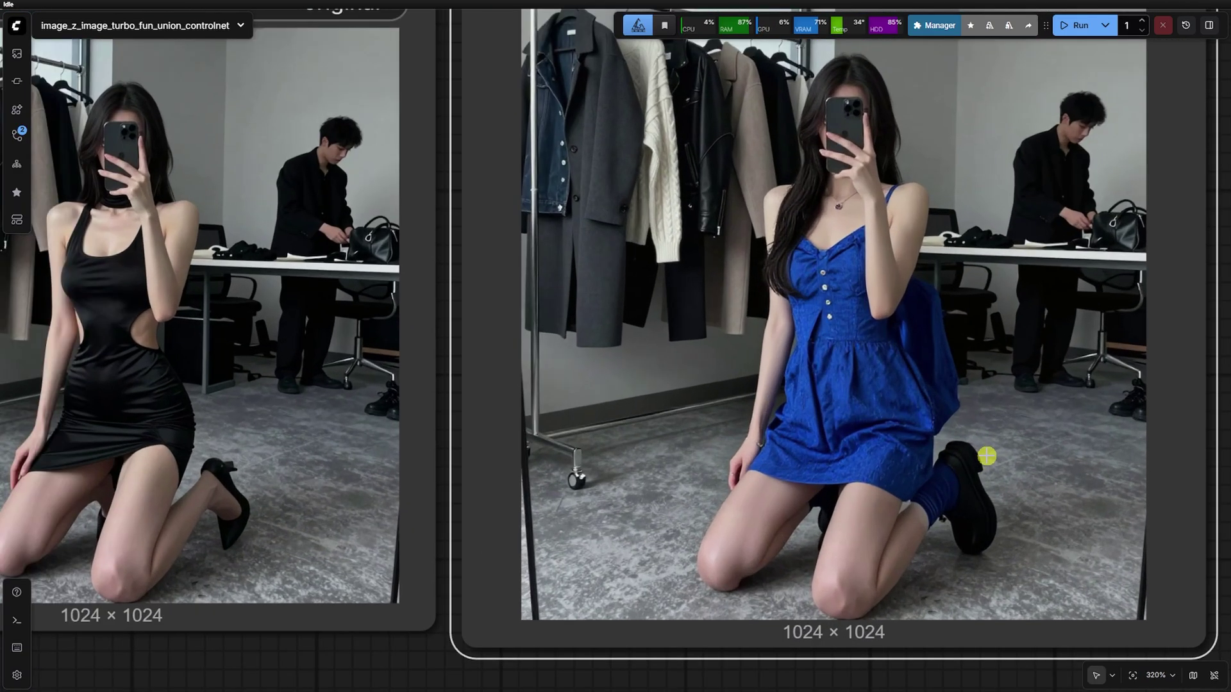
pyautogui.scroll(-4, 905, 548)
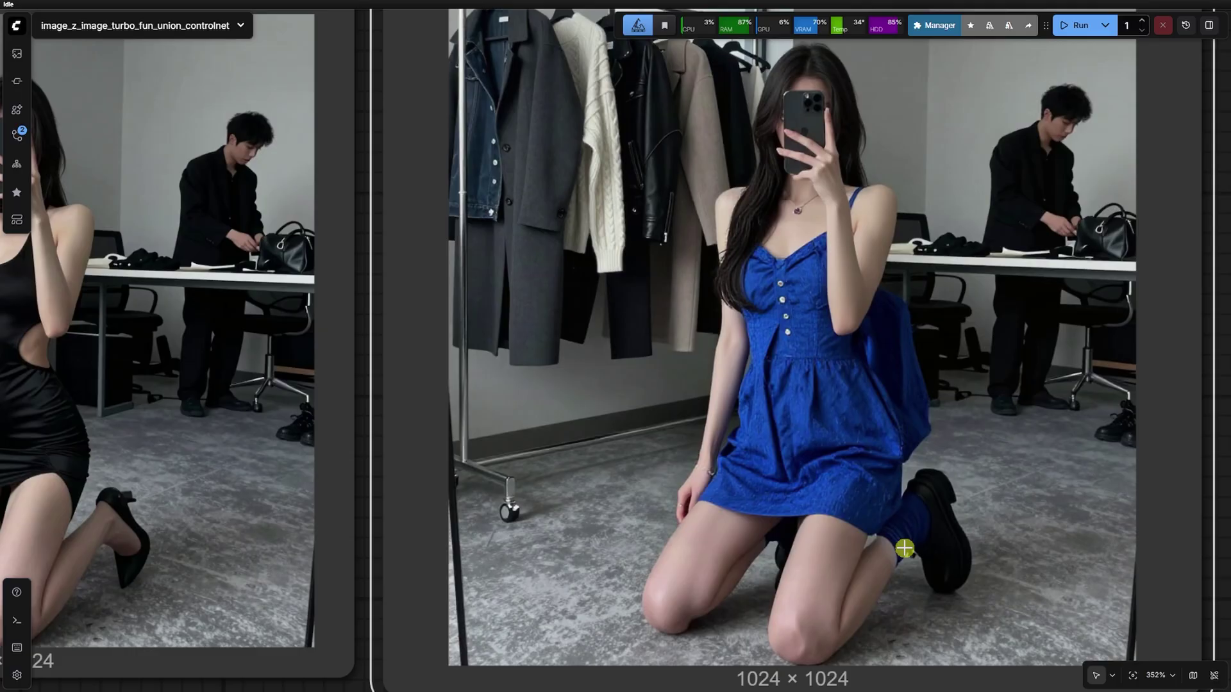
# Add a new Save Image node to the ZImageFunControlnet branch's VAE Decode with the filename prefix "controlnet 2.0 no openpose"
pyautogui.scroll(-3, 916, 289)
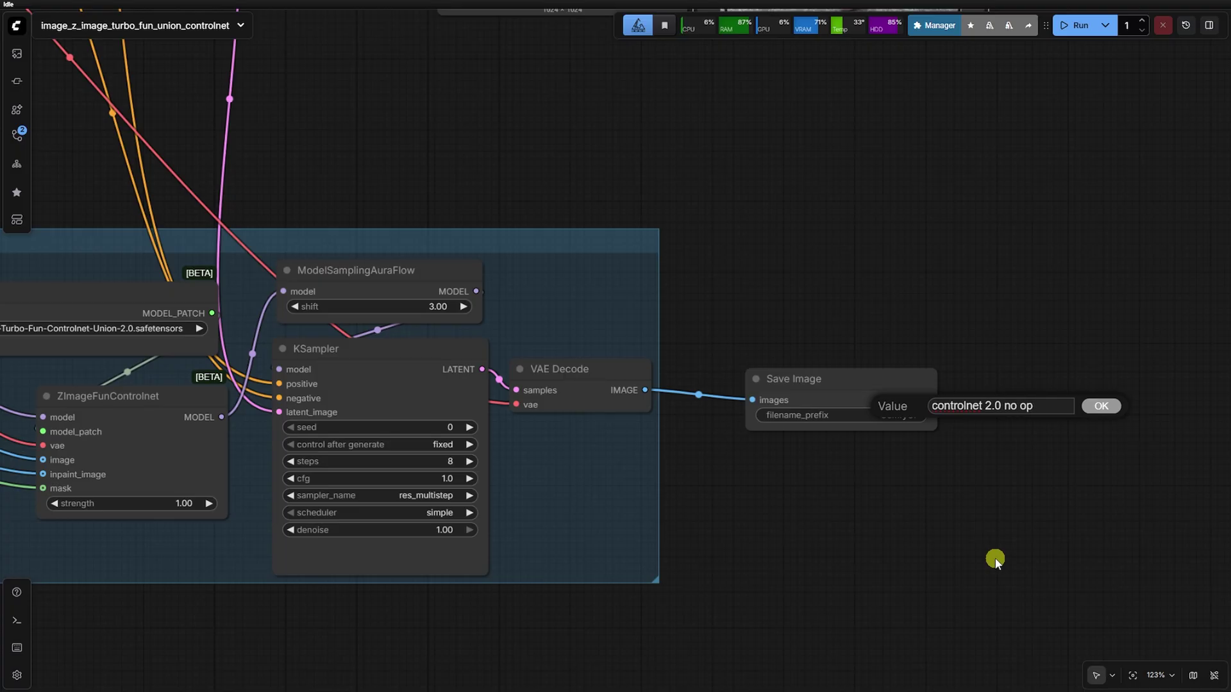
pyautogui.write('se')
pyautogui.press('Return')
pyautogui.scroll(-3, 1060, 391)
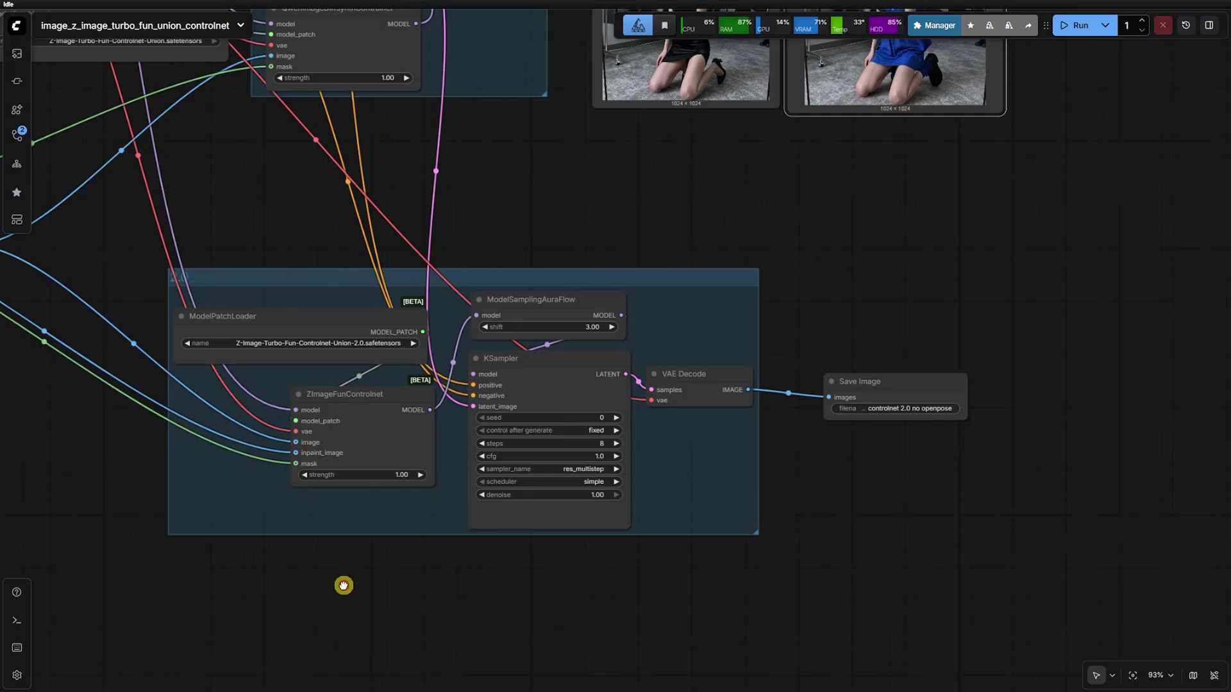
# Run the "controlnet 2.0 no openpose" Save Image node of the ZImageFunControlnet branch
pyautogui.moveTo(343, 586); pyautogui.dragTo(675, 671)
pyautogui.scroll(-3, 467, 438)
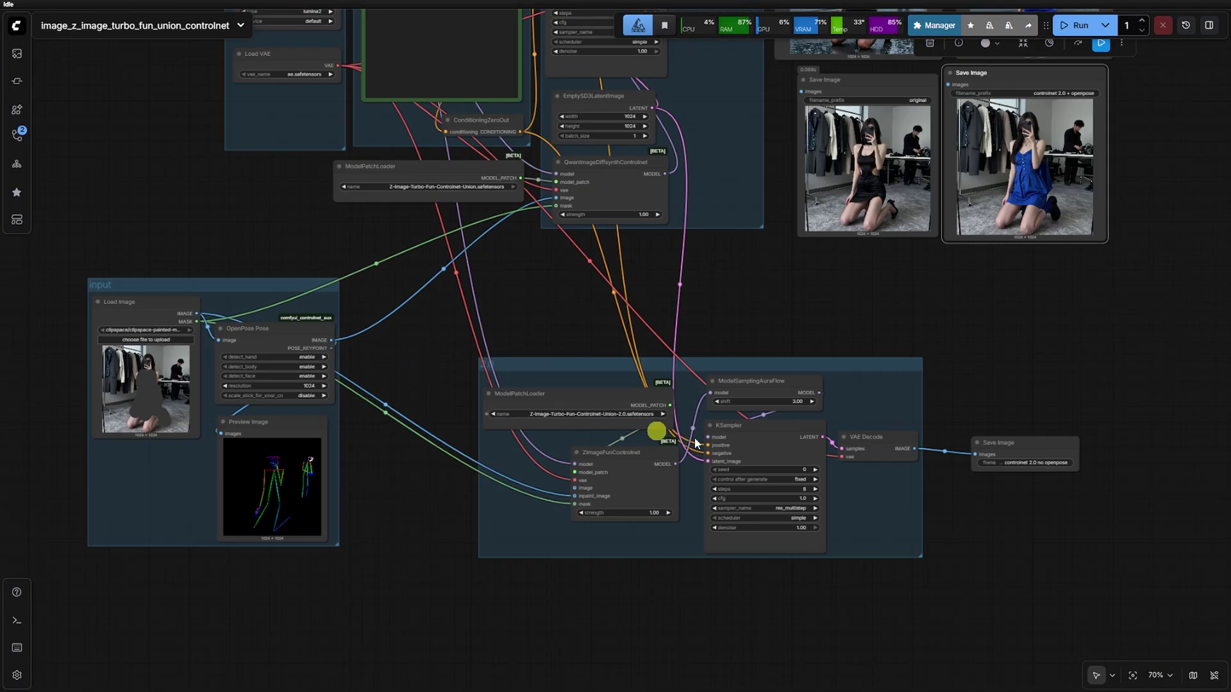
pyautogui.click(1030, 426)
pyautogui.click(1081, 379)
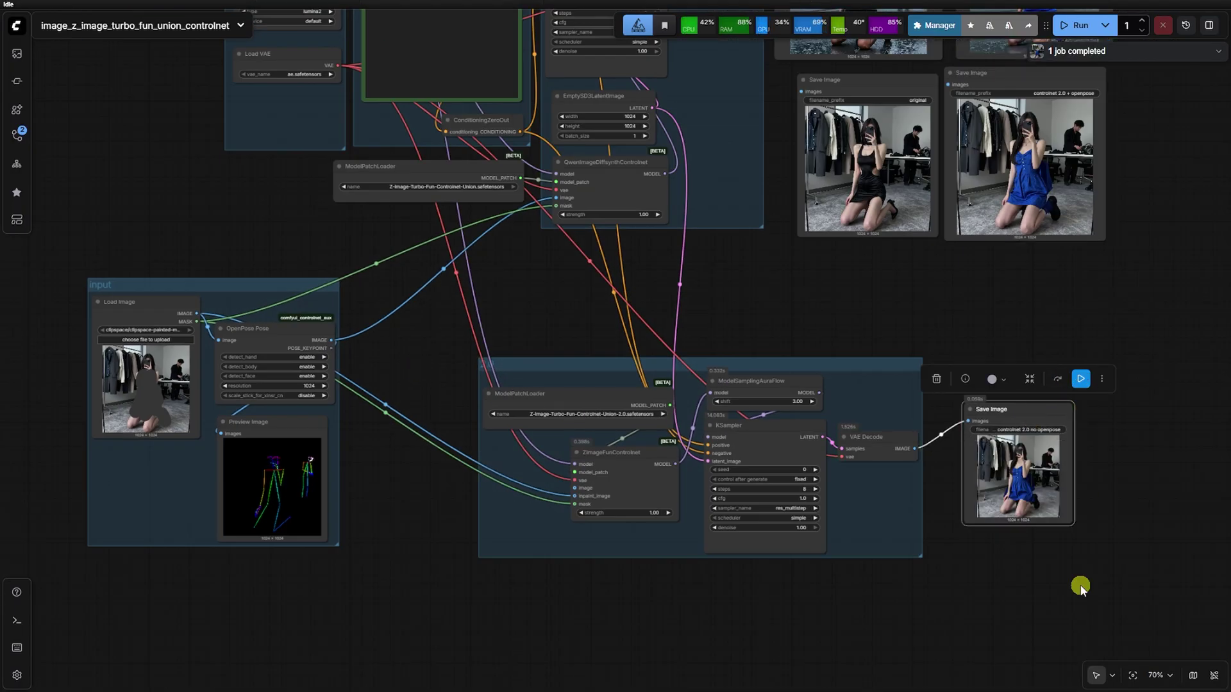
# Disconnect the "controlnet 2.0 no openpose" Save Image node from VAE Decode, then place and enlarge it beside the other results for comparison
pyautogui.moveTo(1118, 552); pyautogui.dragTo(872, 597)
pyautogui.scroll(3, 746, 510)
pyautogui.click(677, 474)
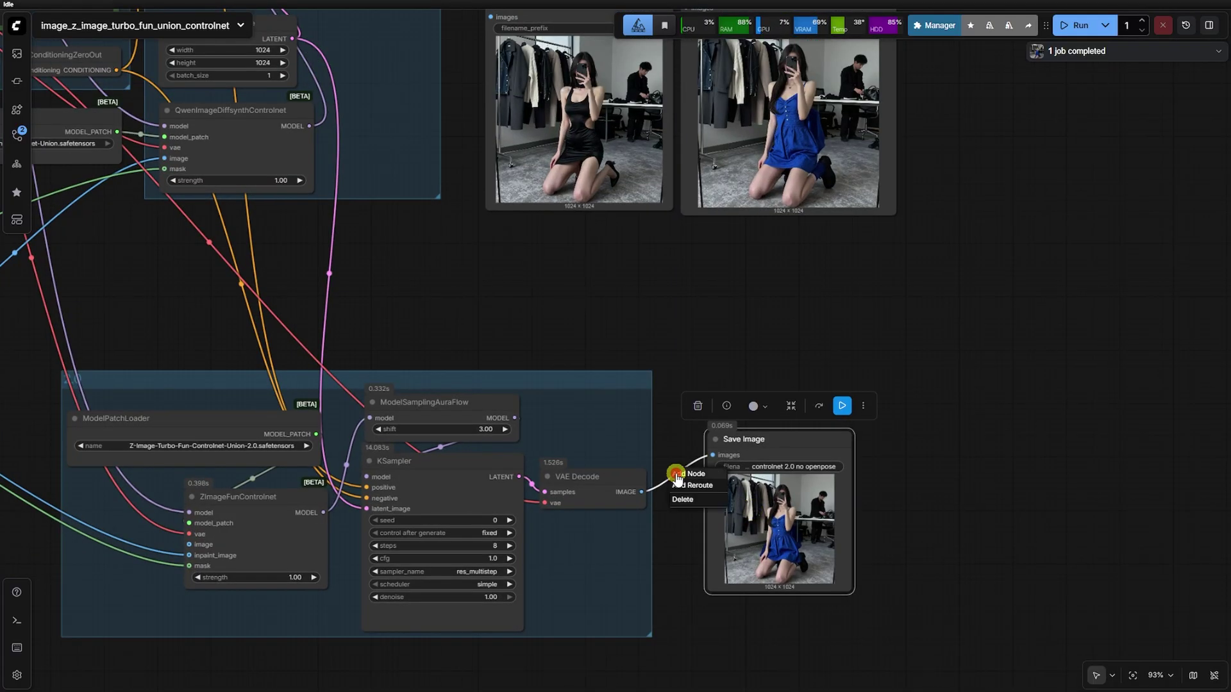
pyautogui.click(684, 501)
pyautogui.scroll(-2, 778, 440)
pyautogui.moveTo(778, 440); pyautogui.dragTo(960, 83)
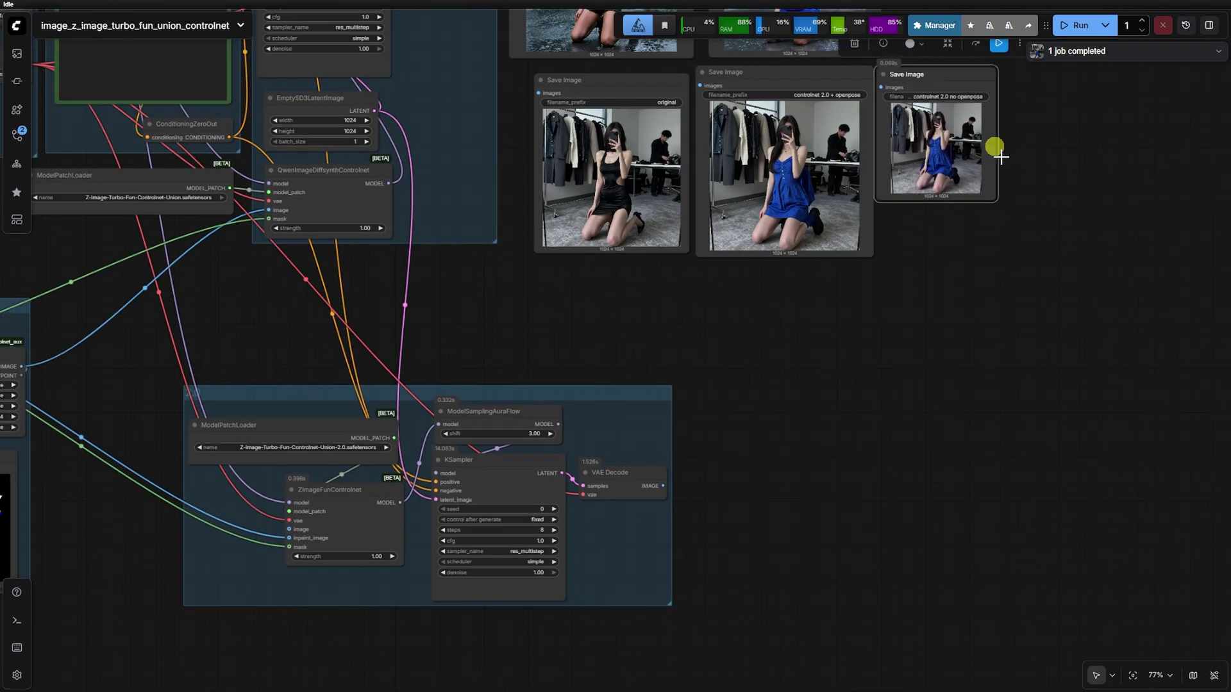
pyautogui.moveTo(995, 201); pyautogui.dragTo(1052, 261)
pyautogui.scroll(10, 1074, 165)
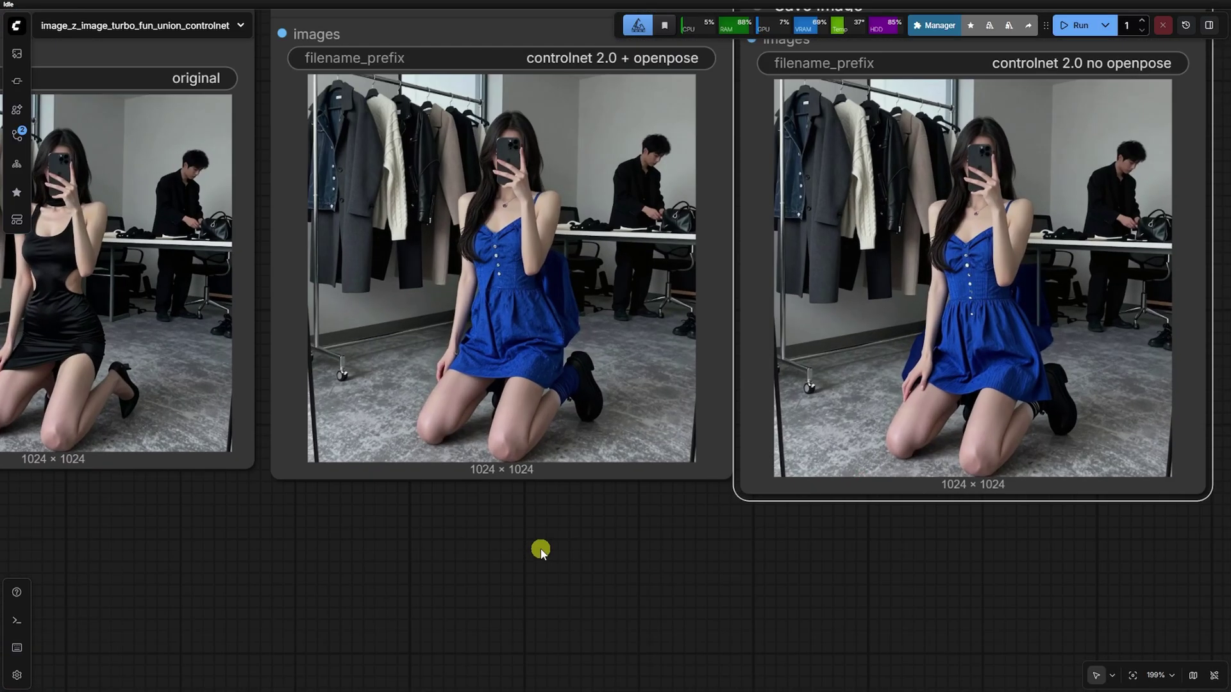
pyautogui.moveTo(540, 552); pyautogui.dragTo(547, 607)
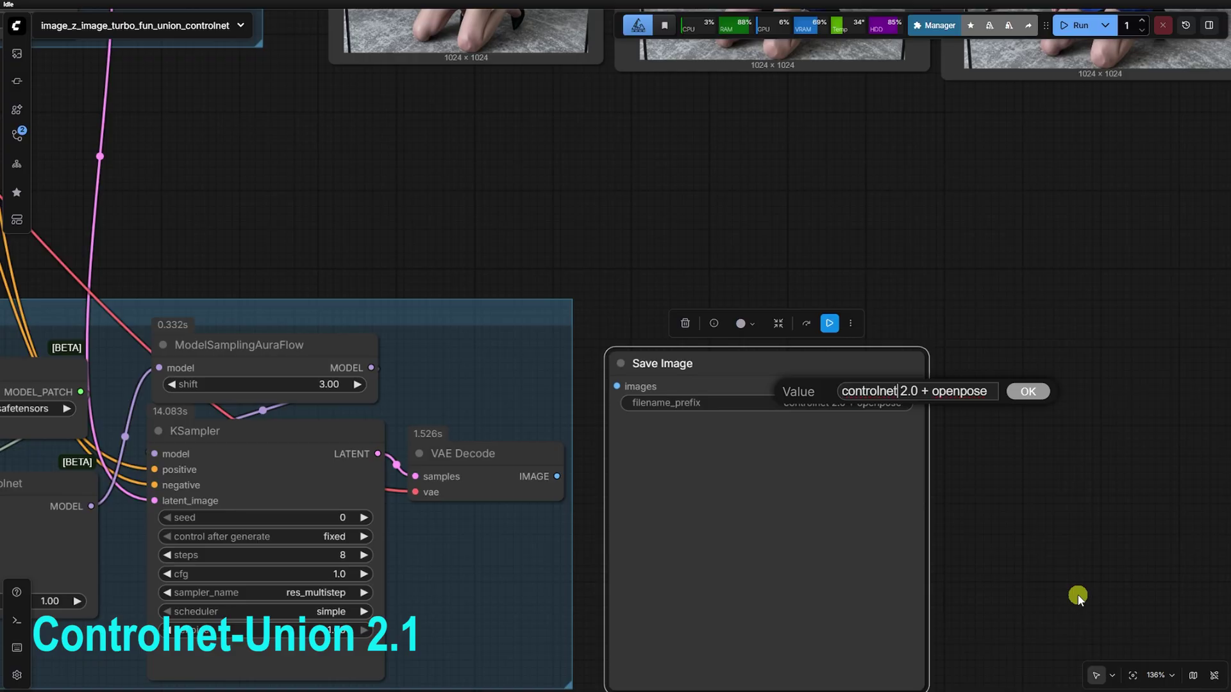
# Set the new Save Image node's filename prefix to "controlnet 2.1 + openpose" and connect the branch's VAE Decode image to it
pyautogui.press('Delete')
pyautogui.write('1')
pyautogui.press('Return')
pyautogui.scroll(-4, 1182, 464)
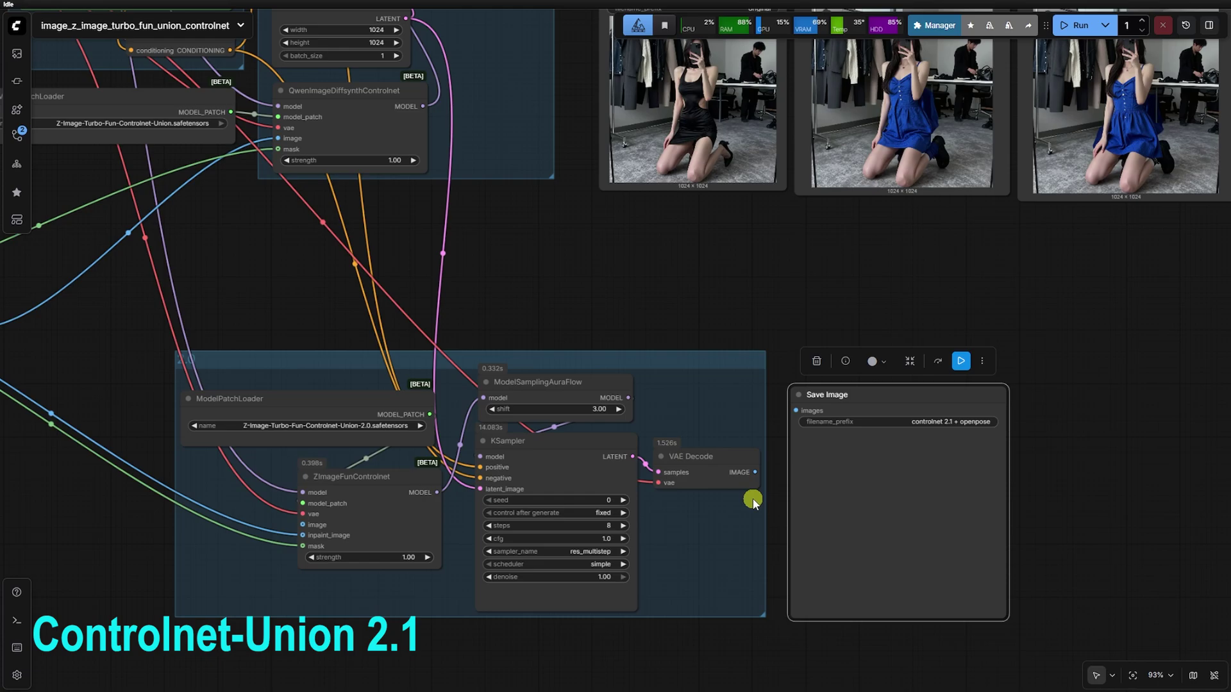
pyautogui.moveTo(754, 472); pyautogui.dragTo(791, 411)
# Switch the branch's model patch to Z-Image-Turbo-Fun-Controlnet-Union-2.1.safetensors and run it with the OpenPose Pose image feeding ZImageFunControlnet's image input
pyautogui.scroll(5, 246, 476)
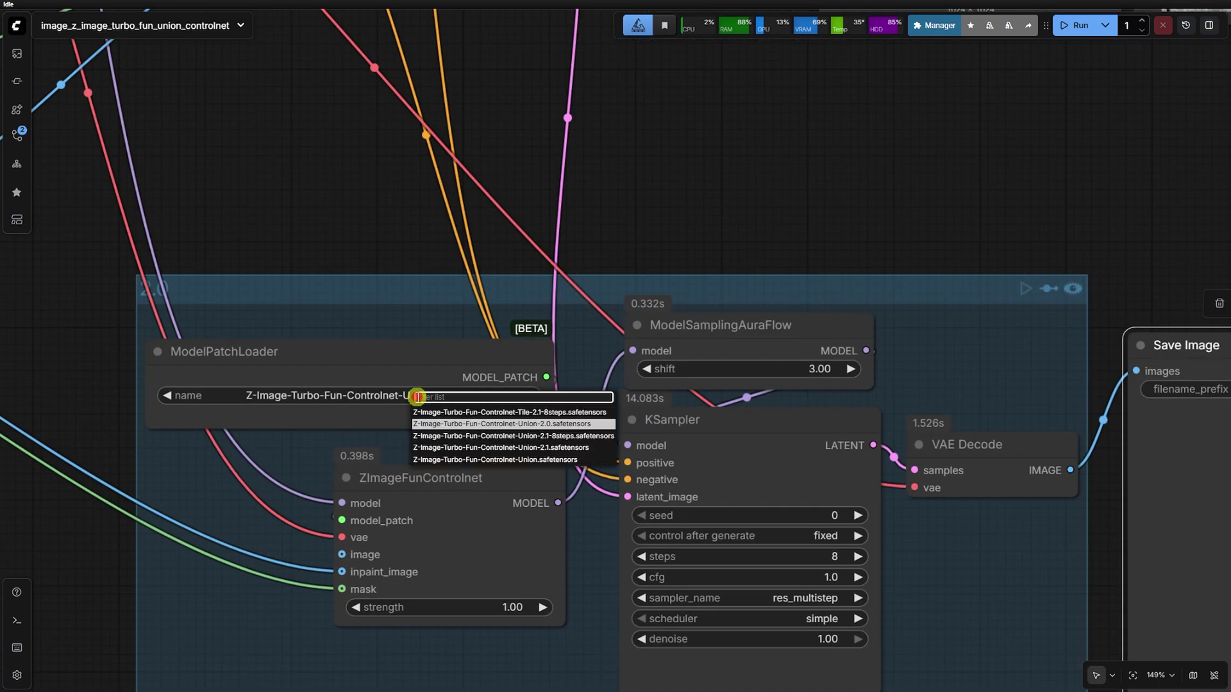
pyautogui.click(577, 444)
pyautogui.scroll(-6, 609, 416)
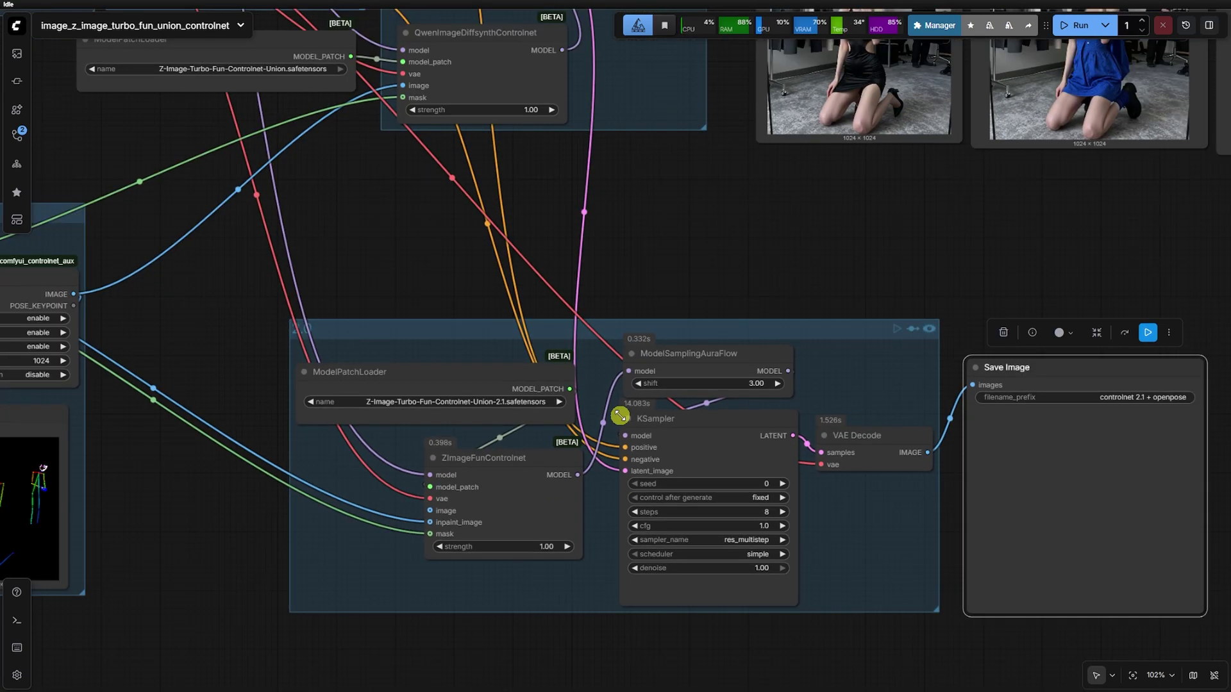
pyautogui.moveTo(169, 314); pyautogui.dragTo(463, 494)
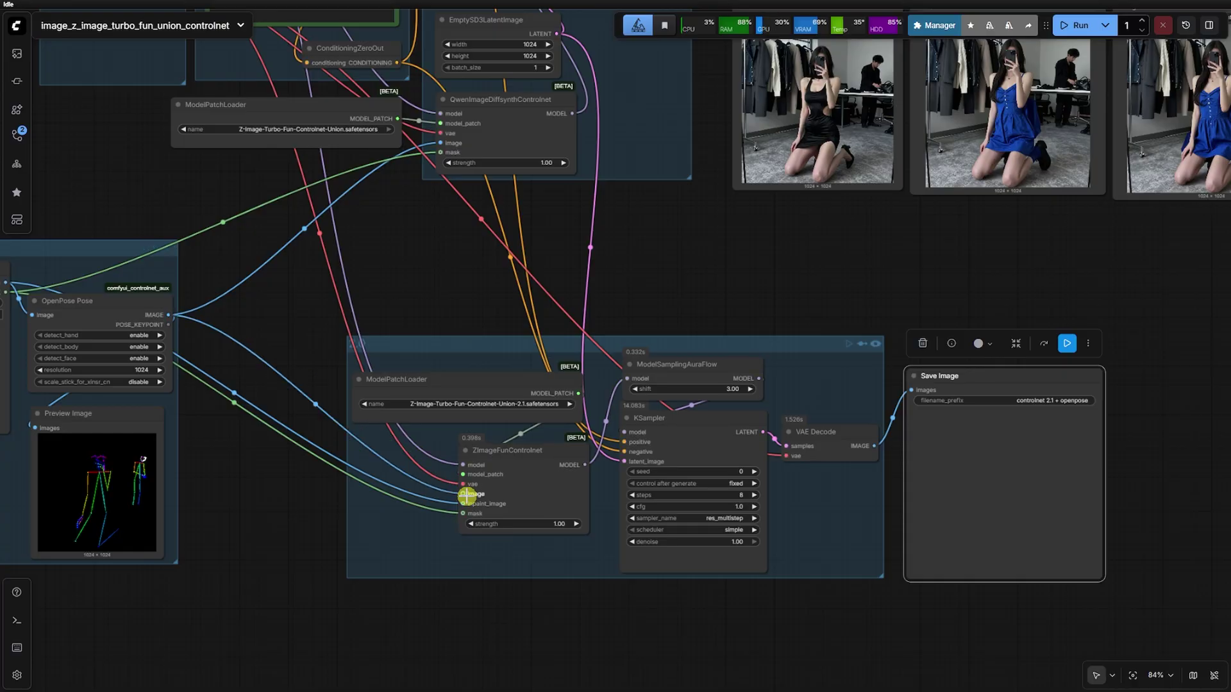
pyautogui.click(1067, 344)
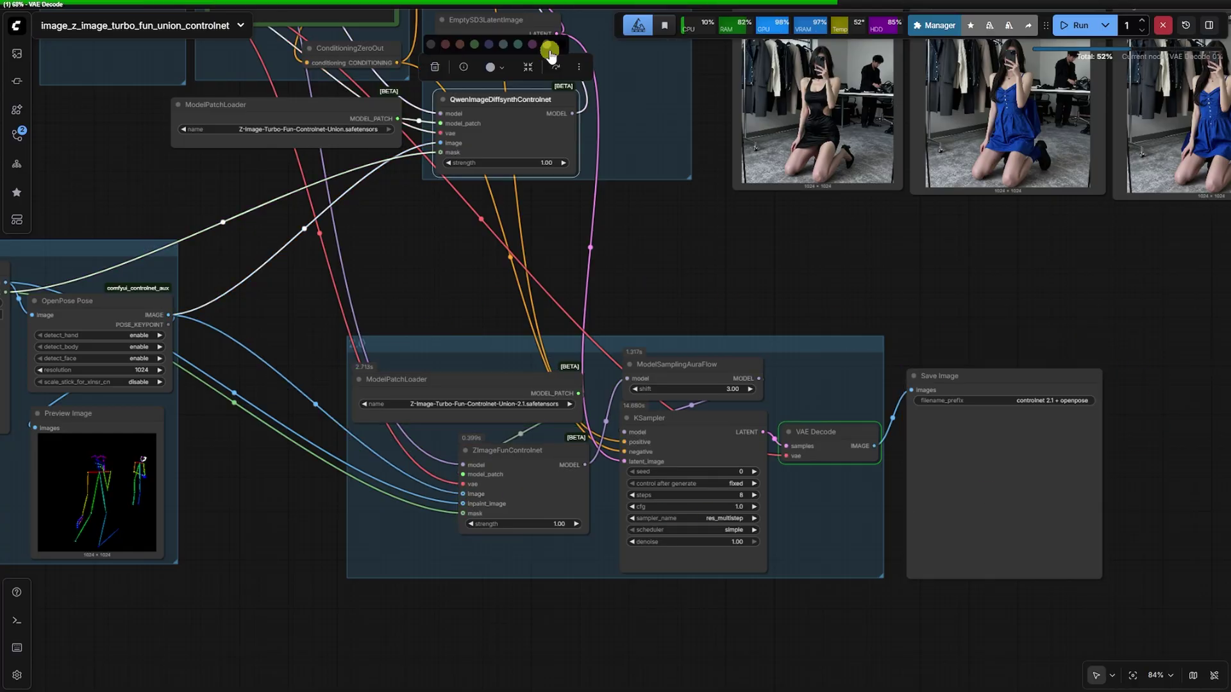
# Color the QwenImageDiffsynthControlnet and ZImageFunControlnet nodes yellow
pyautogui.click(548, 48)
pyautogui.click(527, 444)
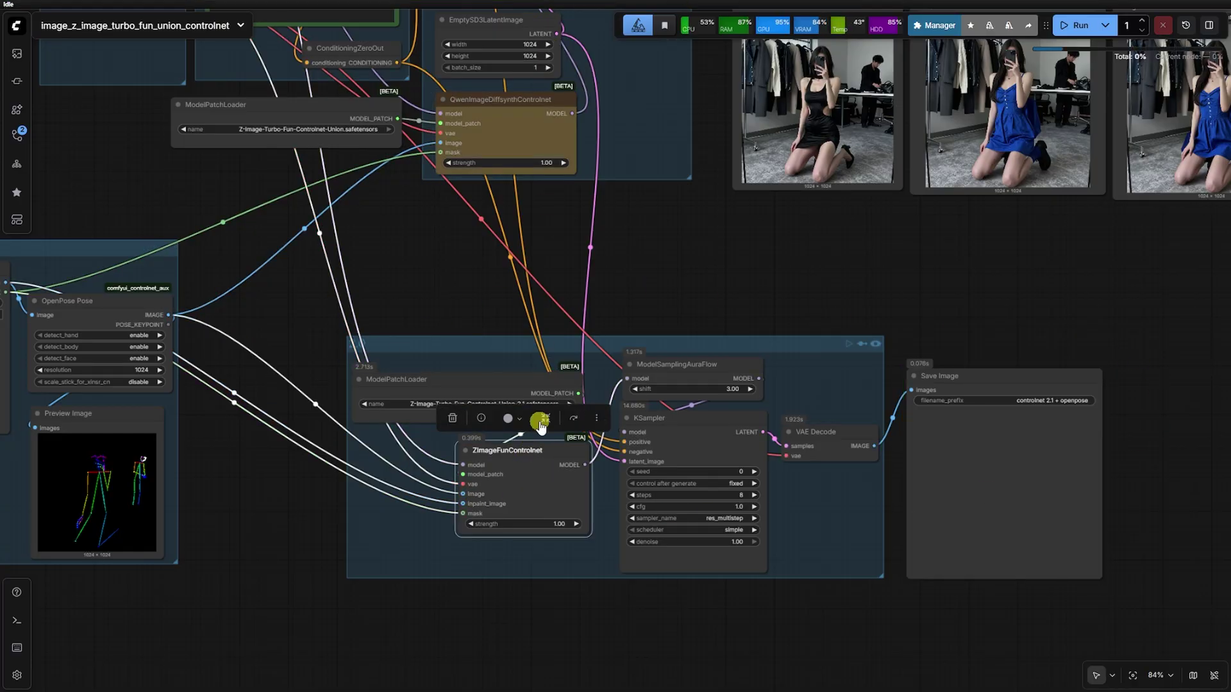
pyautogui.click(973, 317)
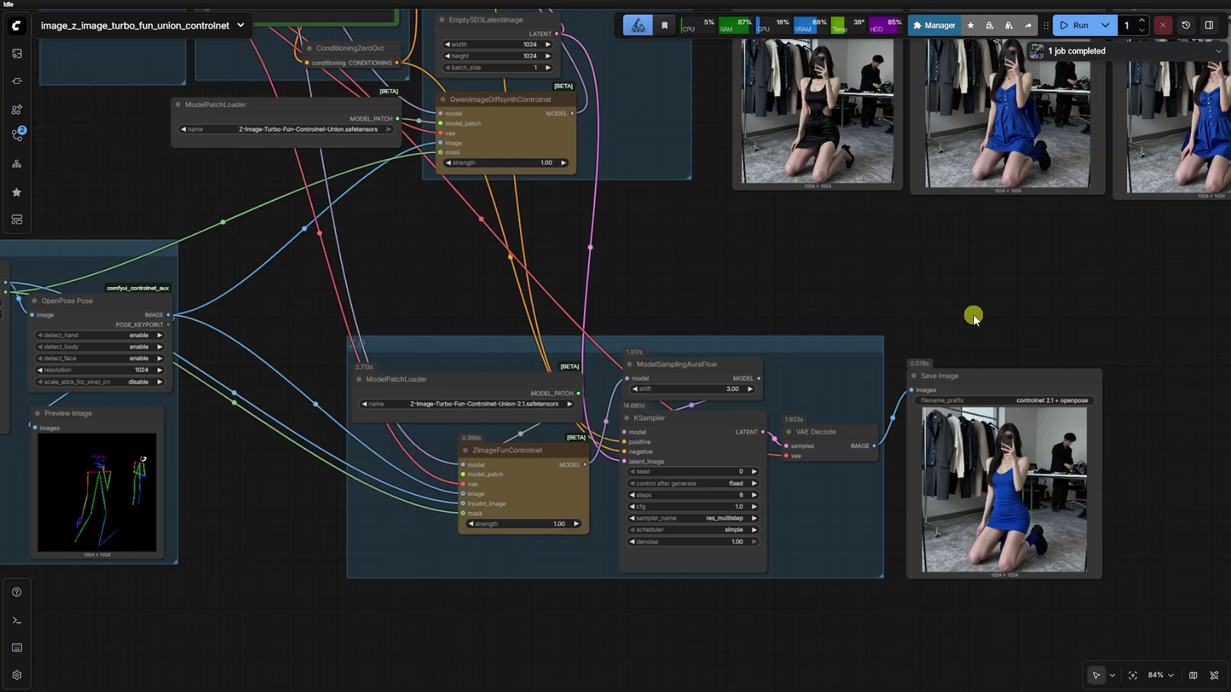
# Move the "controlnet 2.1 + openpose" Save Image node beneath its 2.0 counterpart and name the new Save Image prefix "controlnet 2.1 no openpose"
pyautogui.moveTo(973, 317); pyautogui.dragTo(515, 471)
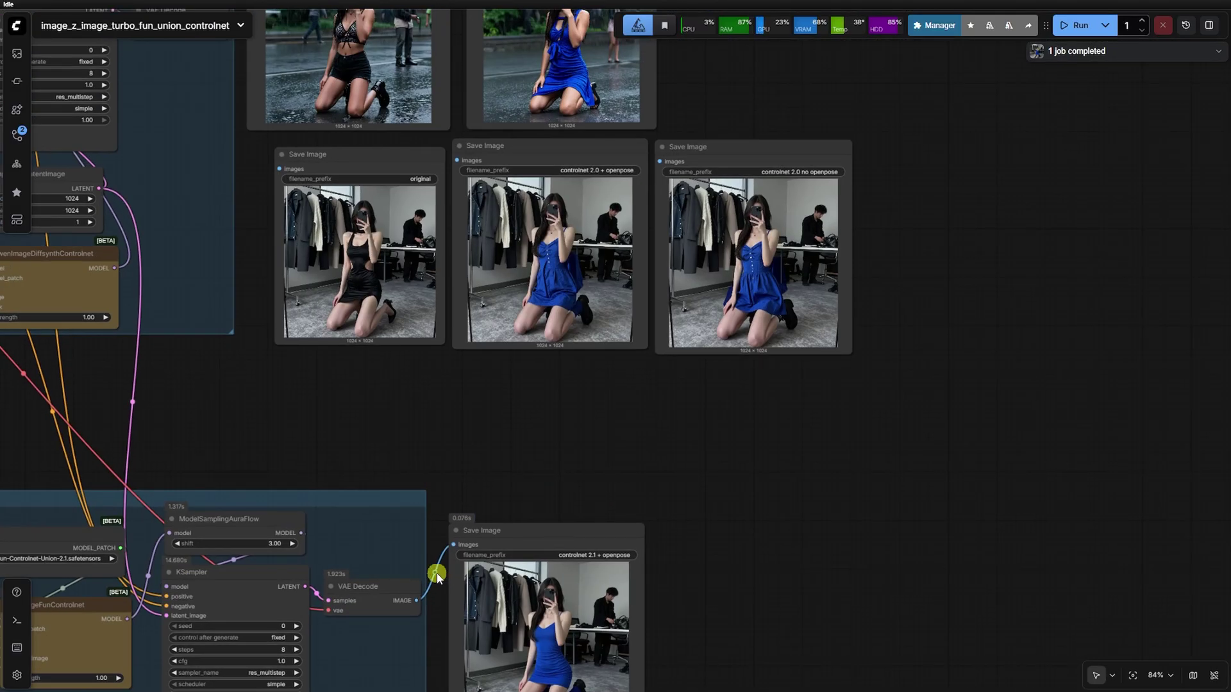
pyautogui.moveTo(542, 535); pyautogui.dragTo(553, 370)
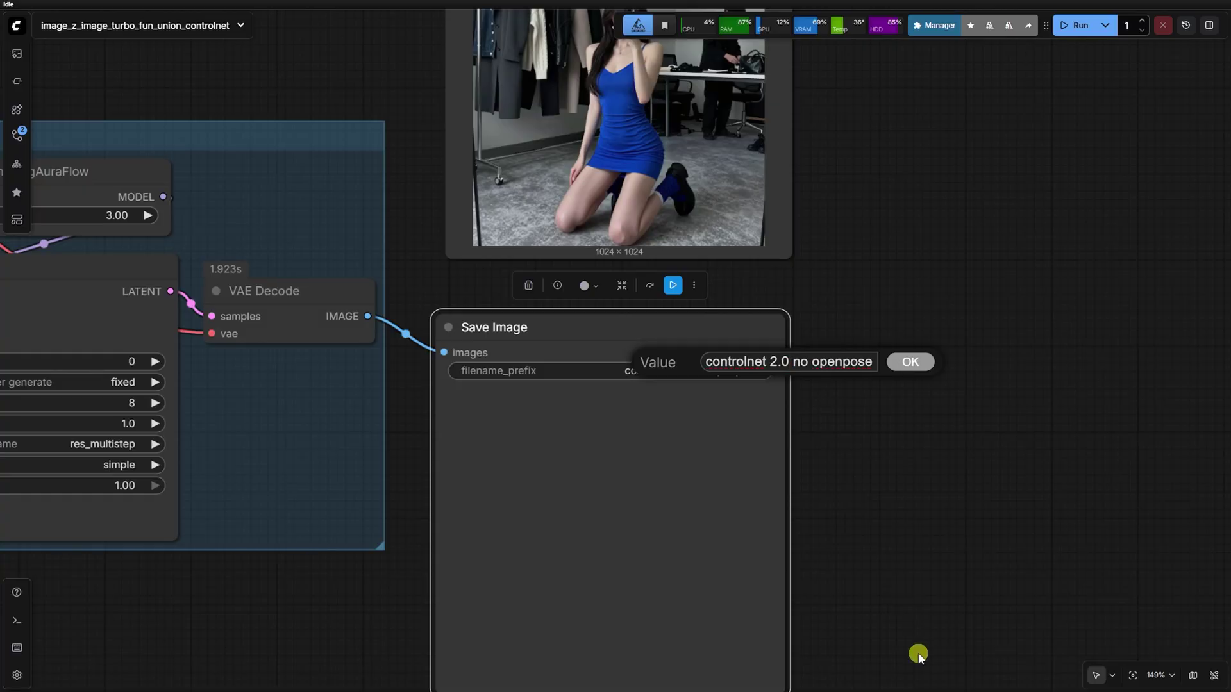
pyautogui.write('1')
pyautogui.press('Return')
pyautogui.scroll(-7, 915, 654)
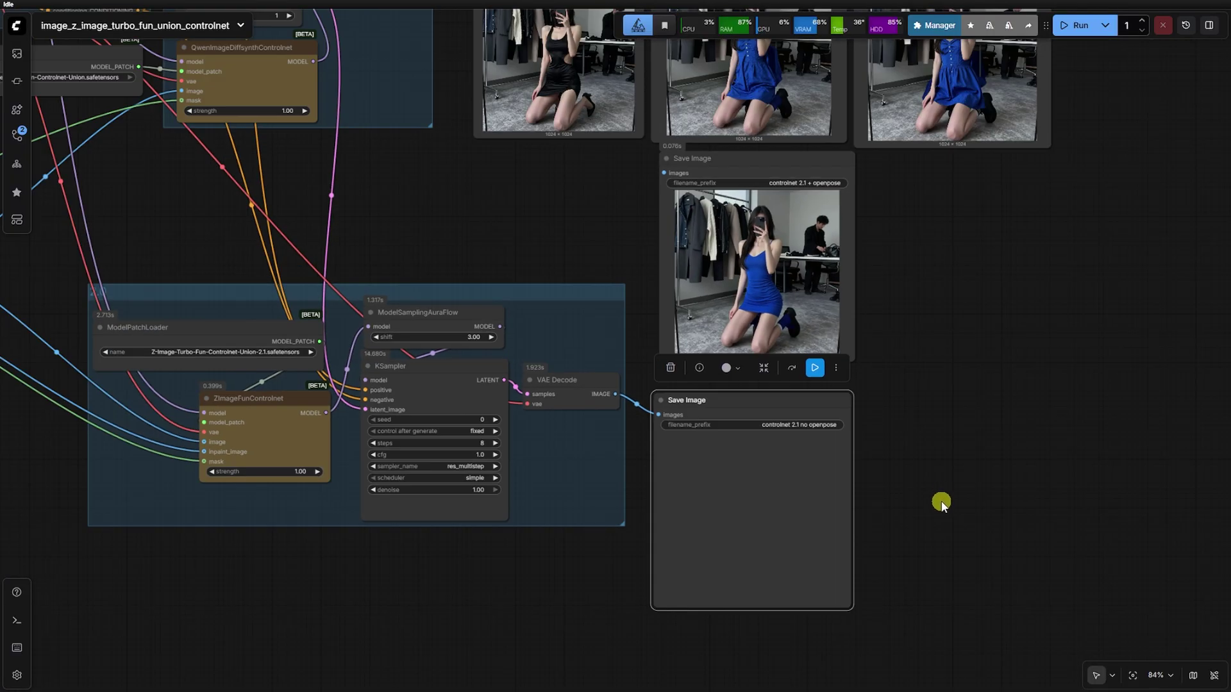
# Delete the link from OpenPose Pose to the ZImageFunControlnet image input and run the "controlnet 2.1 no openpose" Save Image node
pyautogui.scroll(-5, 936, 545)
pyautogui.scroll(7, 385, 442)
pyautogui.click(448, 424)
pyautogui.click(457, 451)
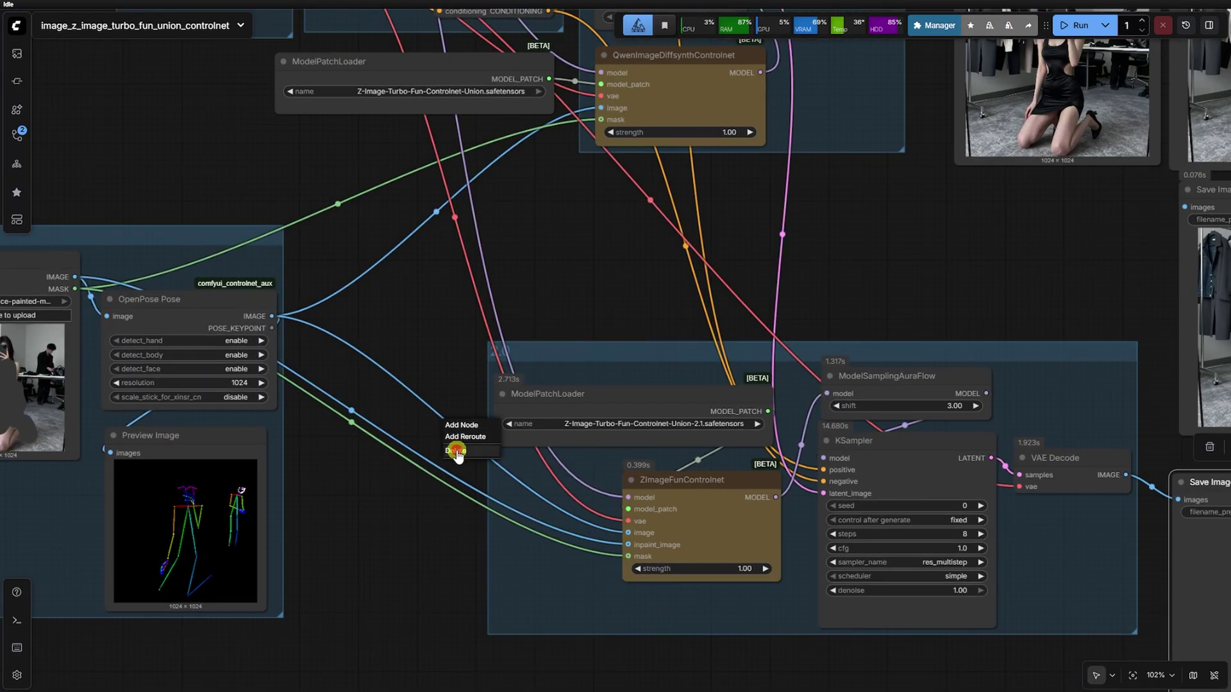
pyautogui.click(456, 452)
pyautogui.scroll(-5, 406, 412)
pyautogui.hscroll(5, 882, 481)
pyautogui.scroll(3, 914, 404)
pyautogui.click(914, 402)
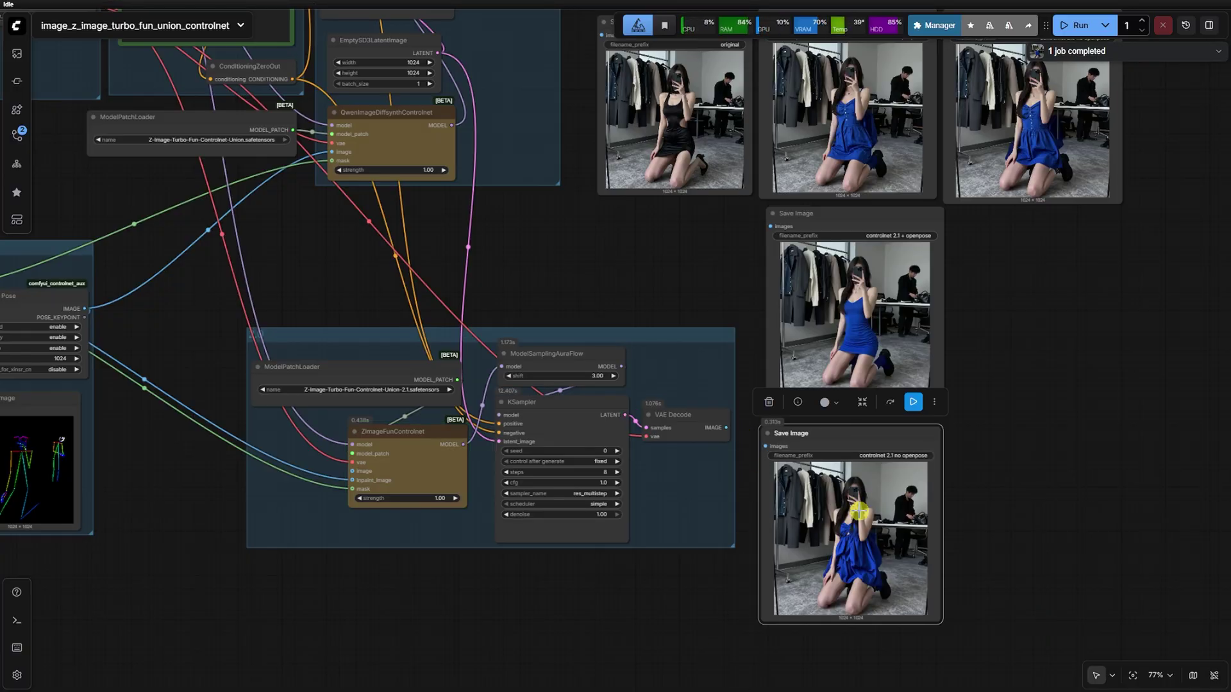
# Place the "controlnet 2.1 no openpose" Save Image node beside the "controlnet 2.1 + openpose" one
pyautogui.moveTo(859, 511); pyautogui.dragTo(1052, 298)
pyautogui.moveTo(1207, 185); pyautogui.dragTo(994, 374)
pyautogui.scroll(4, 994, 373)
pyautogui.moveTo(834, 554); pyautogui.dragTo(901, 458)
# Compare the "controlnet 2.1 + openpose" and "controlnet 2.1 no openpose" images in close-up, examining the dress and shoes
pyautogui.scroll(1, 902, 458)
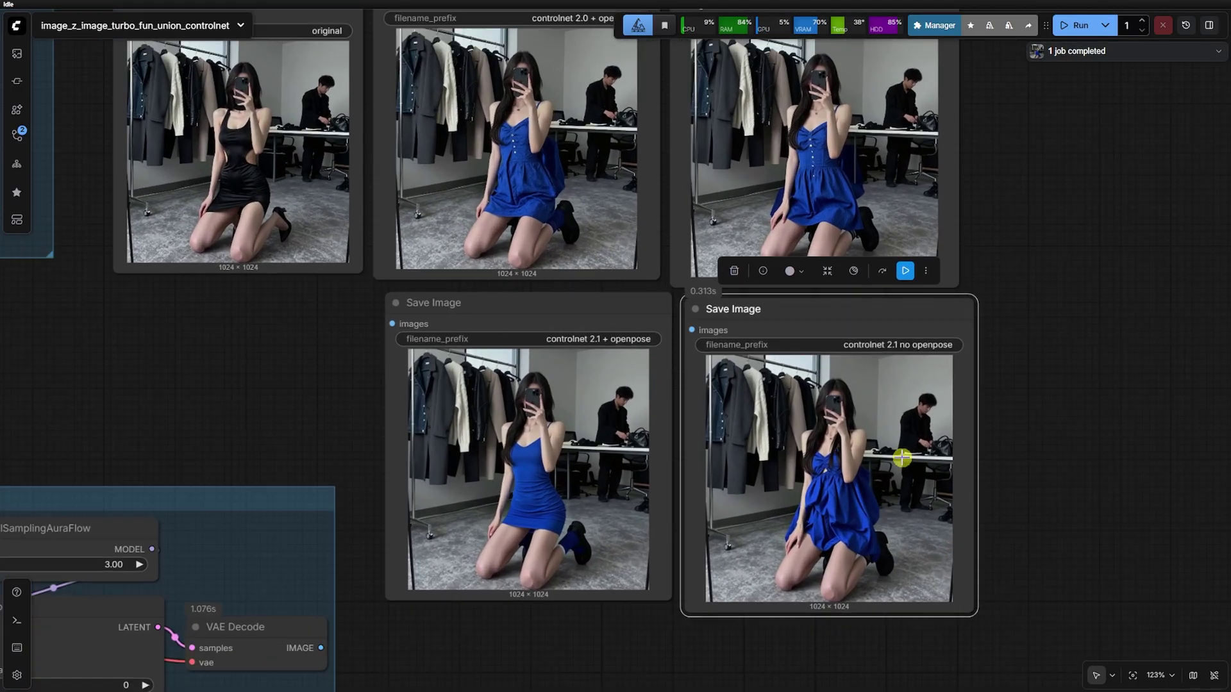
pyautogui.scroll(5, 902, 457)
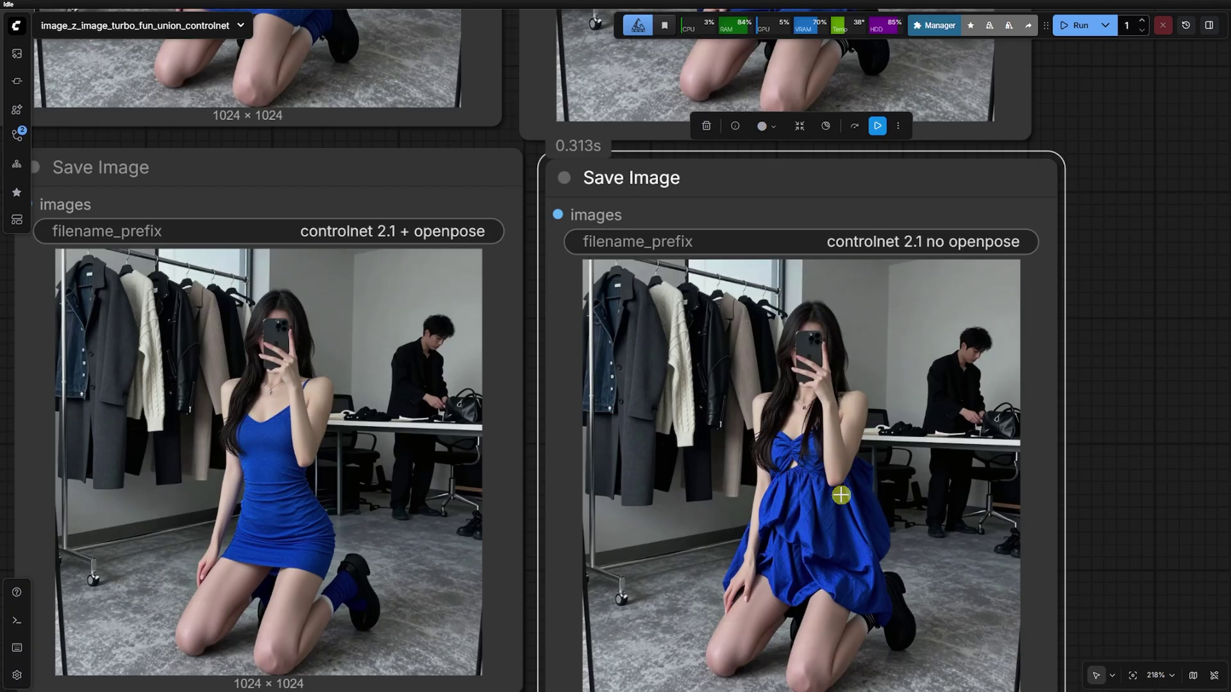
pyautogui.scroll(-2, 635, 550)
pyautogui.scroll(4, 402, 539)
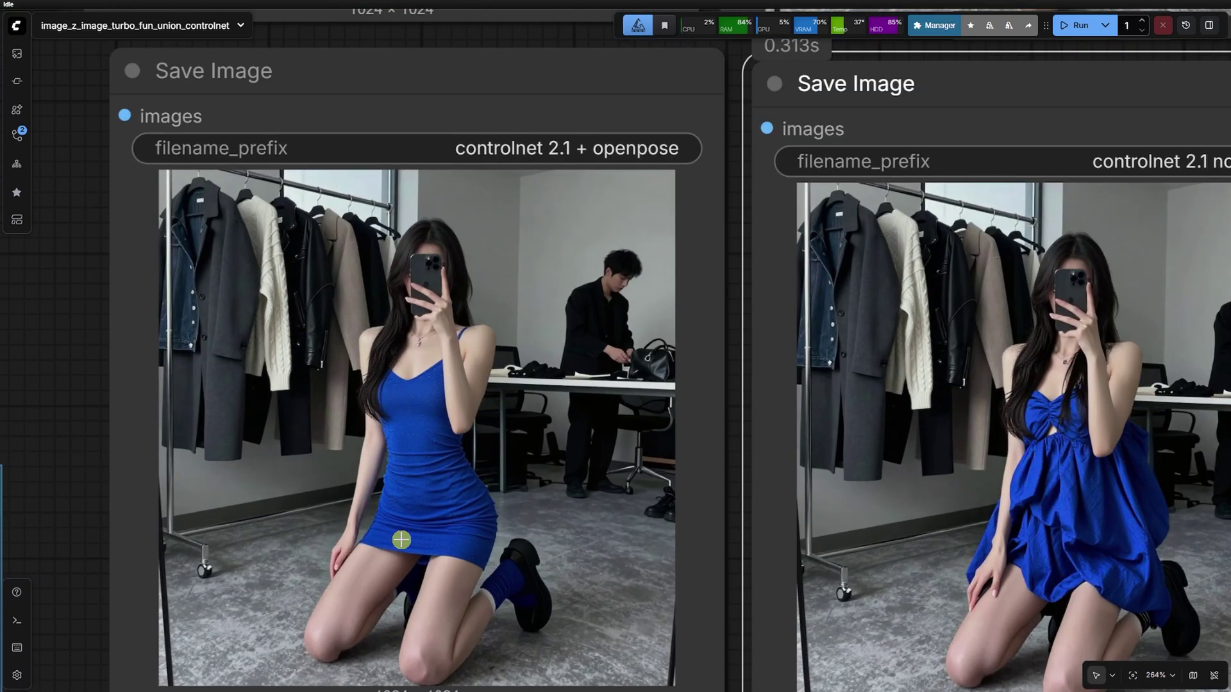
pyautogui.scroll(-3, 401, 540)
pyautogui.scroll(4, 916, 544)
pyautogui.scroll(-3, 968, 531)
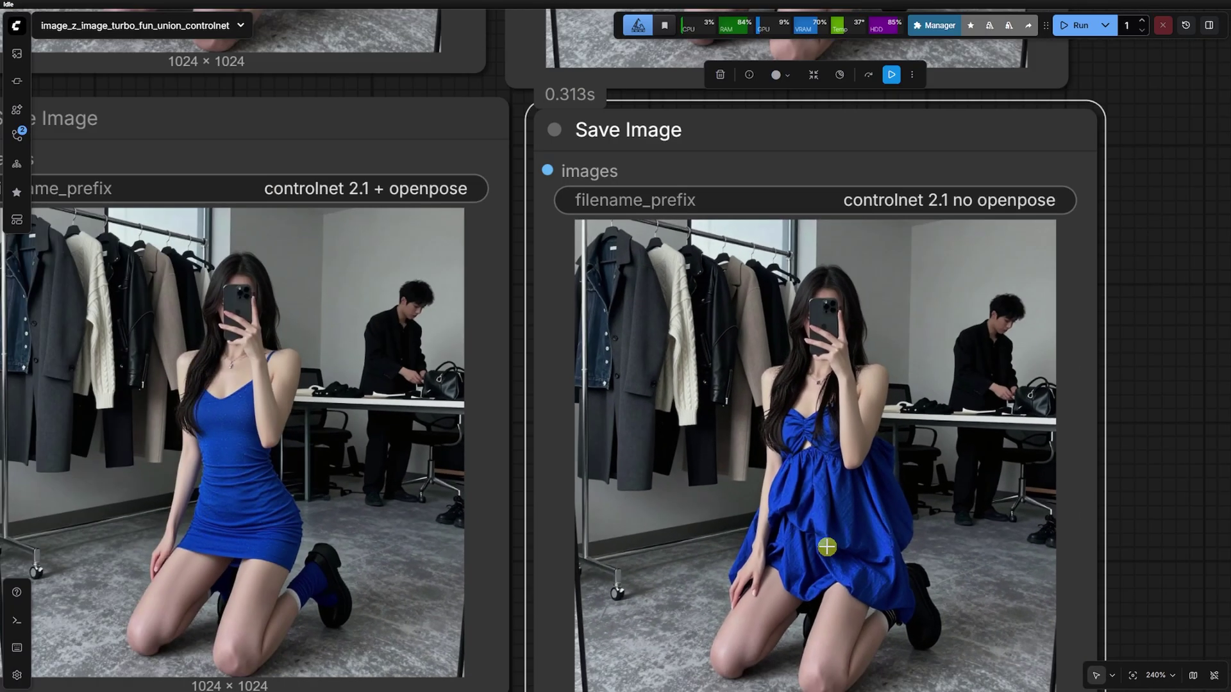
pyautogui.scroll(-3, 826, 545)
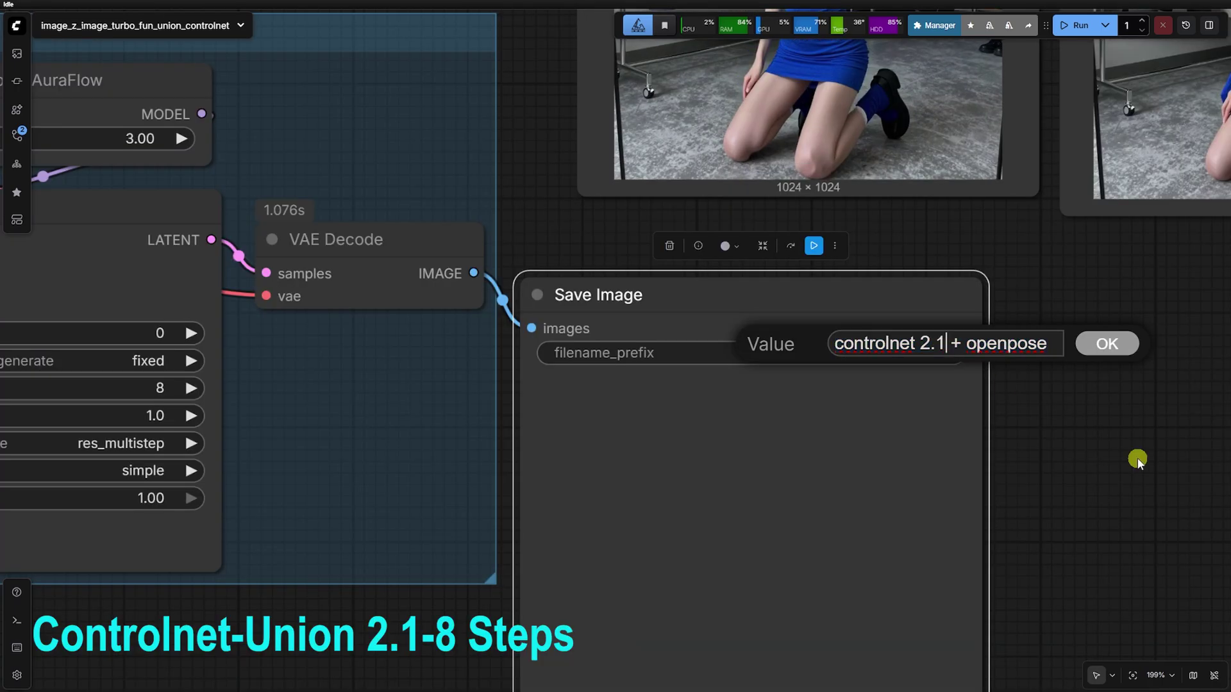
# Set the new Save Image node's filename prefix to "controlnet 2.1_8step + openpose"
pyautogui.write('_8step')
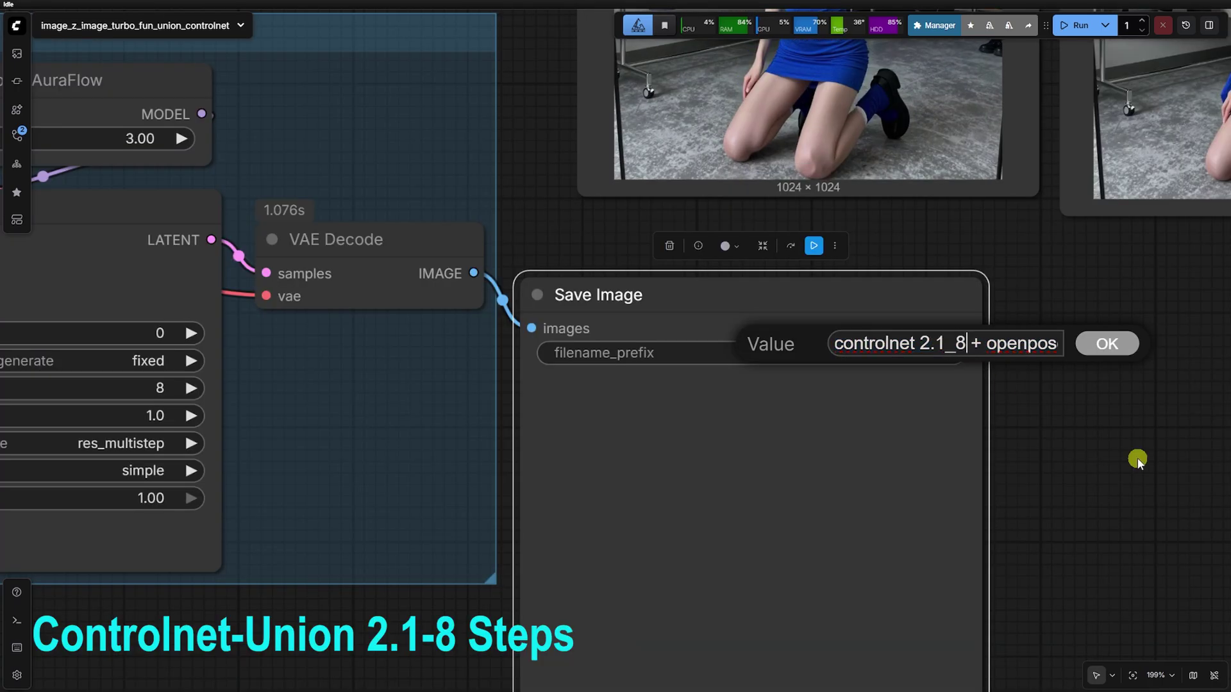
pyautogui.press('Return')
pyautogui.scroll(-10, 1138, 461)
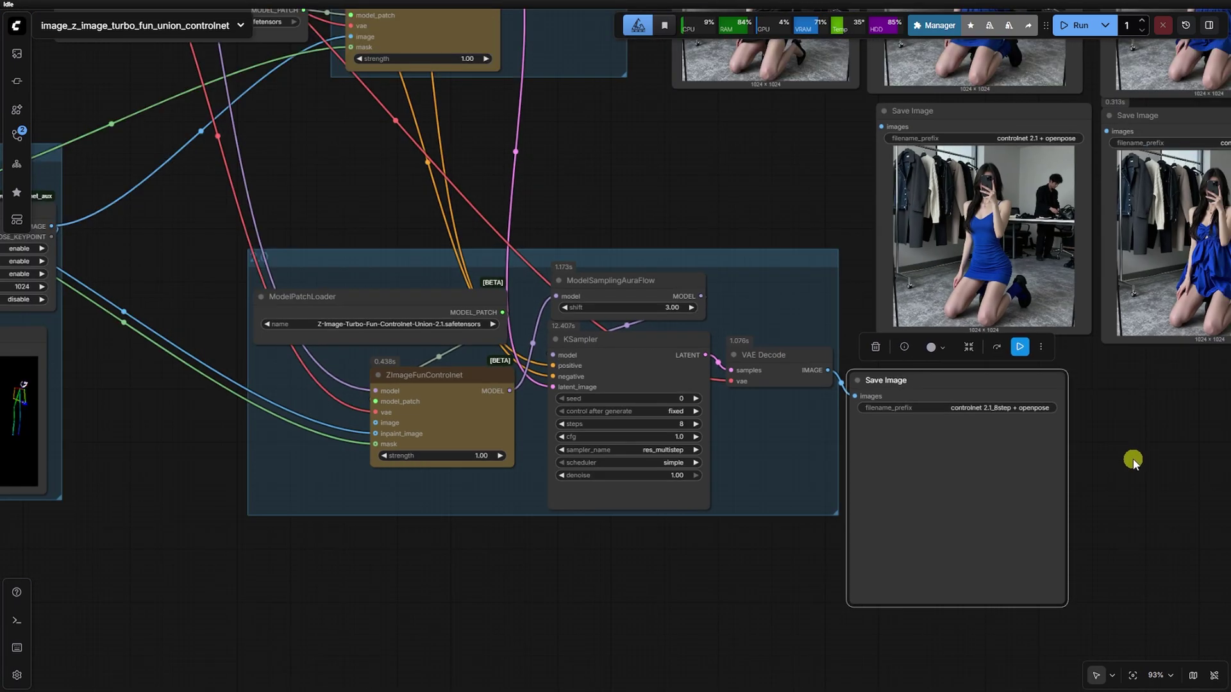
# Reconnect the OpenPose Pose image to ZImageFunControlnet's image input and set the model patch to Z-Image-Turbo-Fun-Controlnet-Union-2.1-8steps.safetensors
pyautogui.scroll(1, 291, 494)
pyautogui.scroll(4, 337, 309)
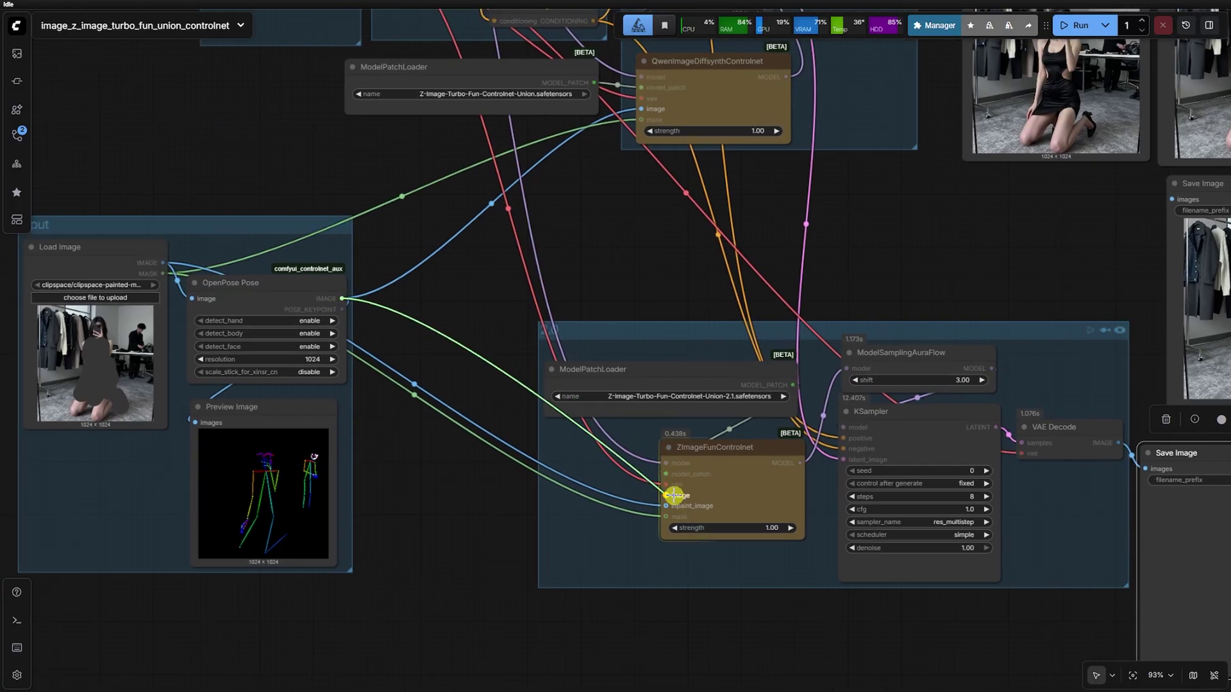
pyautogui.scroll(5, 725, 392)
pyautogui.click(721, 395)
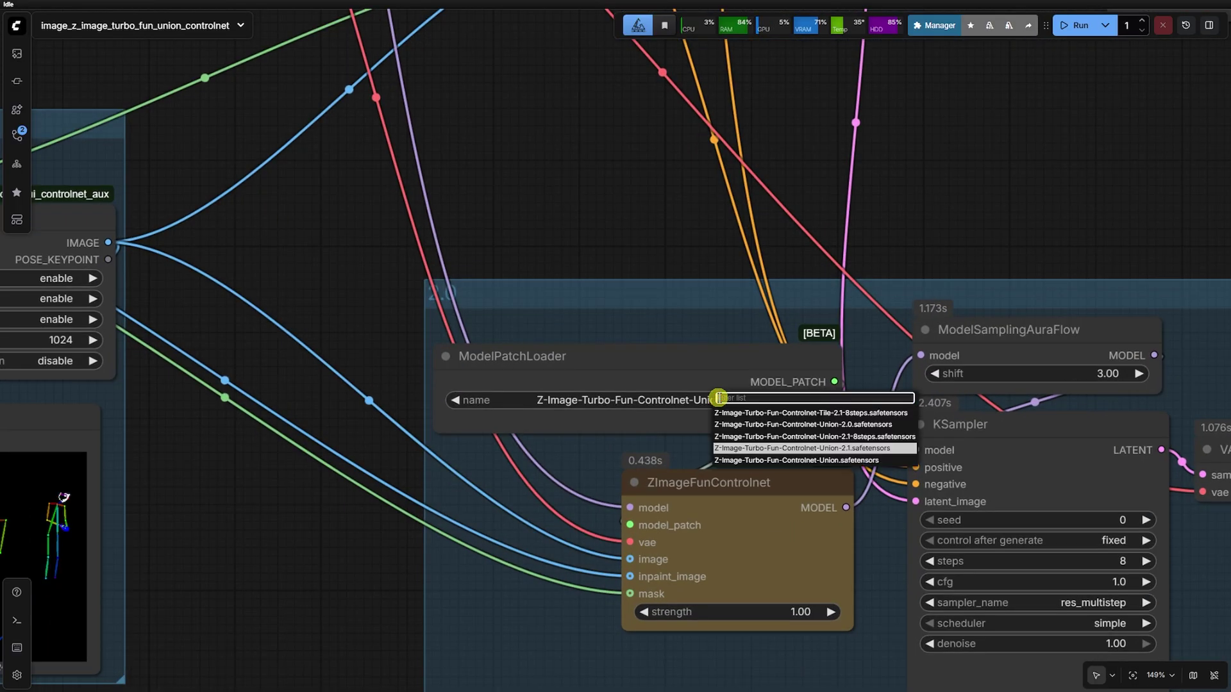
pyautogui.click(856, 437)
# Run the workflow to generate the "controlnet 2.1_8step + openpose" image and reposition its Save Image node beneath the 2.1 result
pyautogui.scroll(-7, 596, 424)
pyautogui.moveTo(948, 644); pyautogui.dragTo(714, 579)
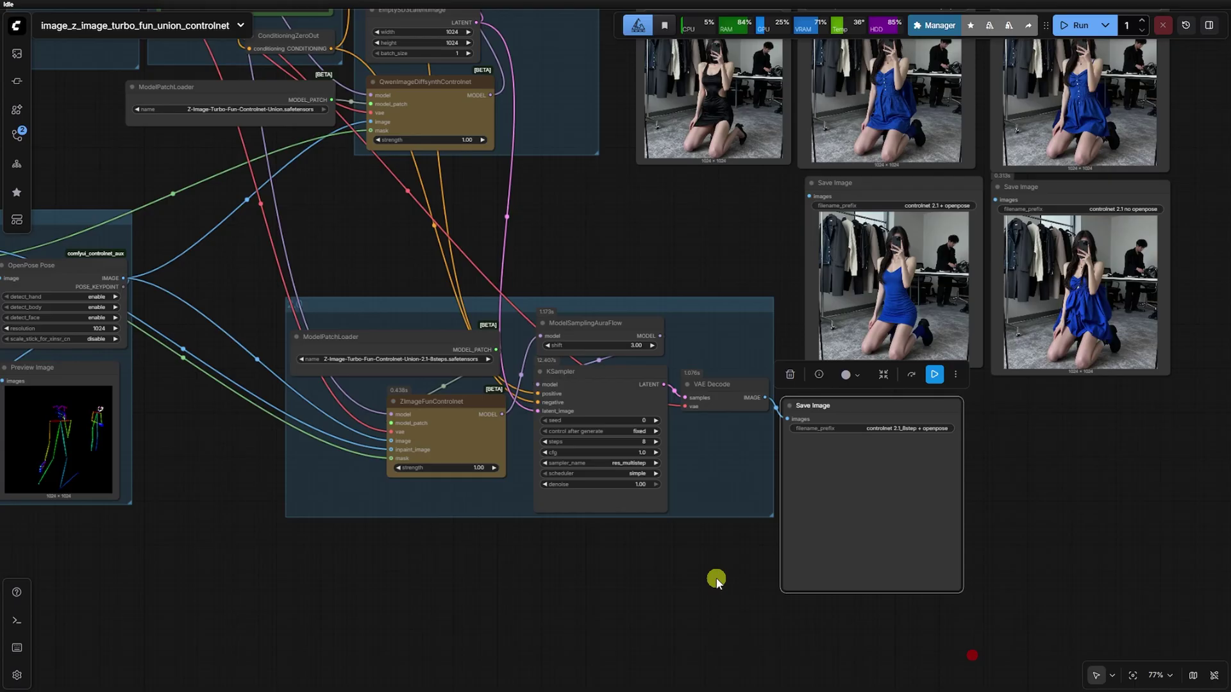
pyautogui.scroll(3, 863, 507)
pyautogui.hotkey('ctrl', 'Return')
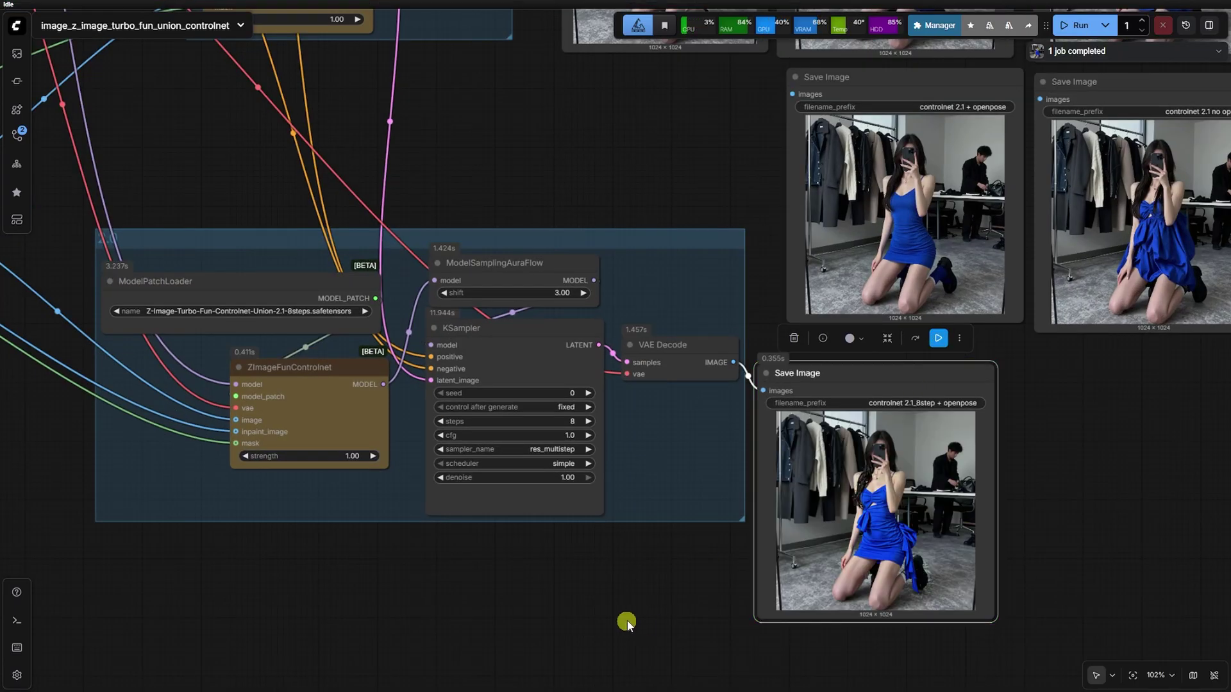
pyautogui.moveTo(908, 561); pyautogui.dragTo(938, 550)
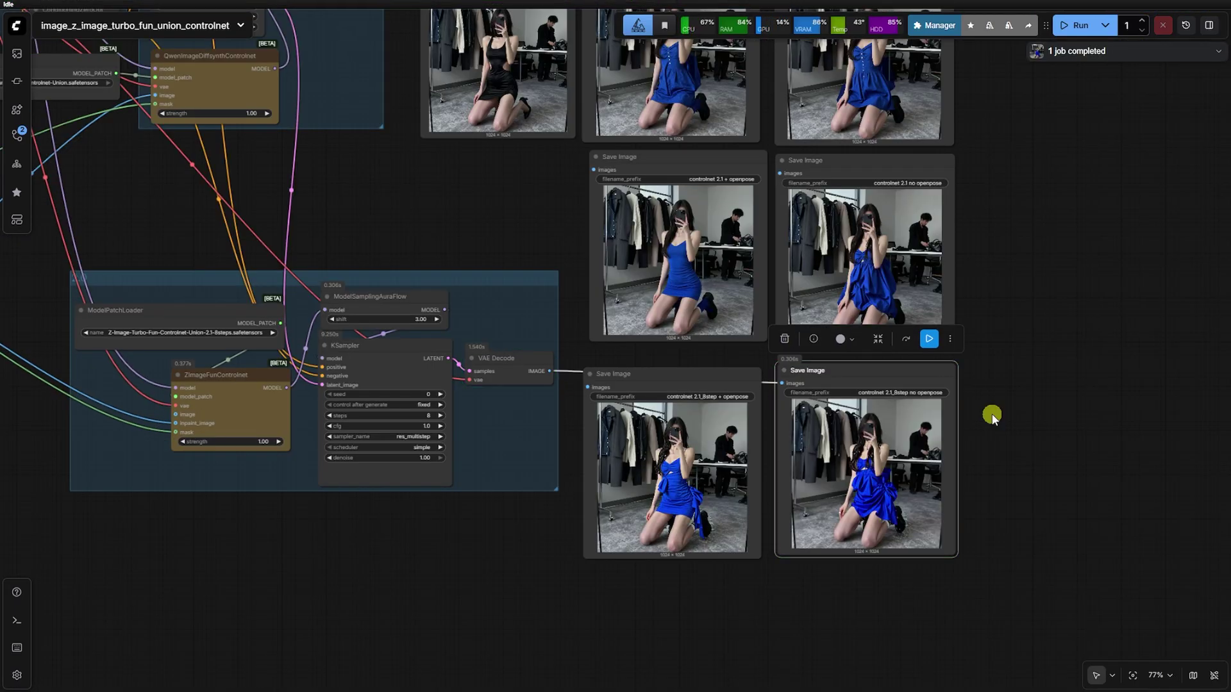
# Inspect the "controlnet 2.1_8step no openpose" image in close-up and bypass its Save Image node
pyautogui.scroll(15, 927, 546)
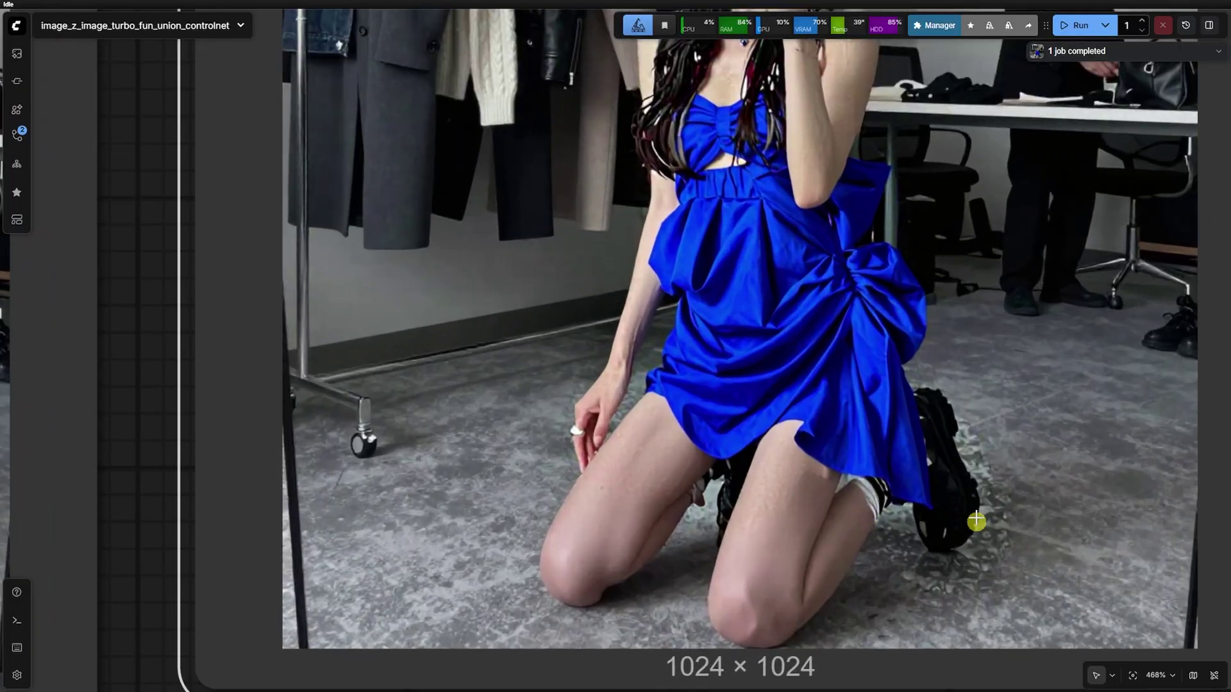
pyautogui.scroll(-6, 949, 500)
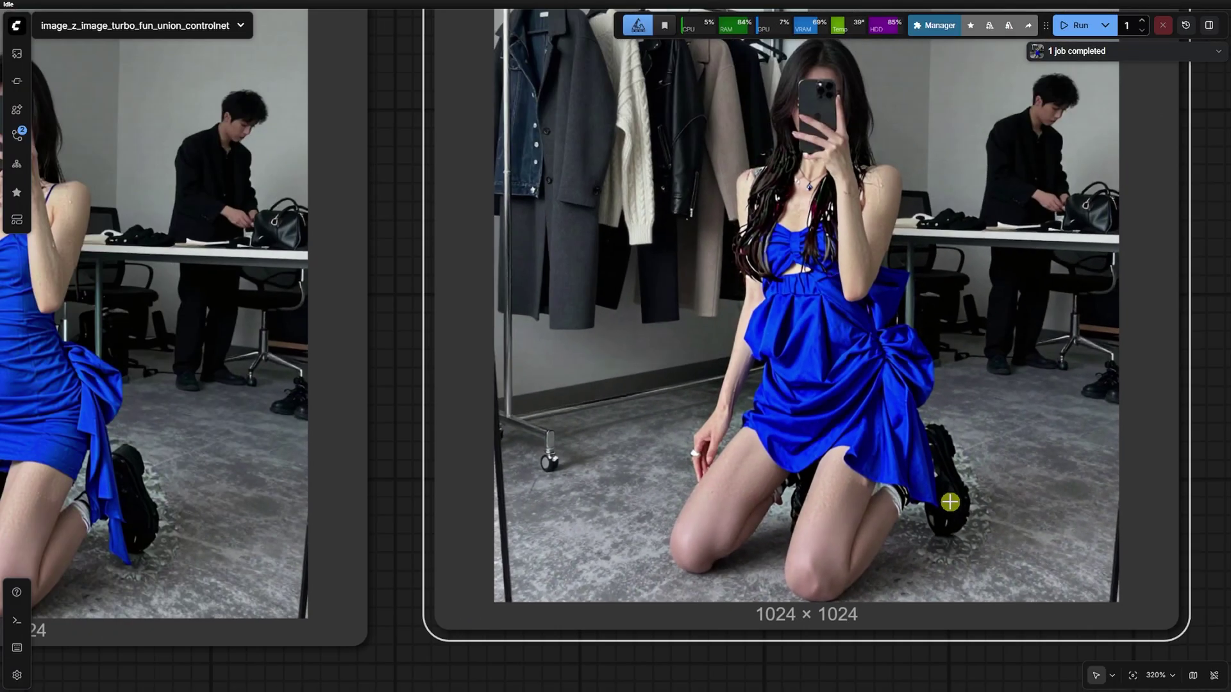
pyautogui.hotkey('ctrl', 'b')
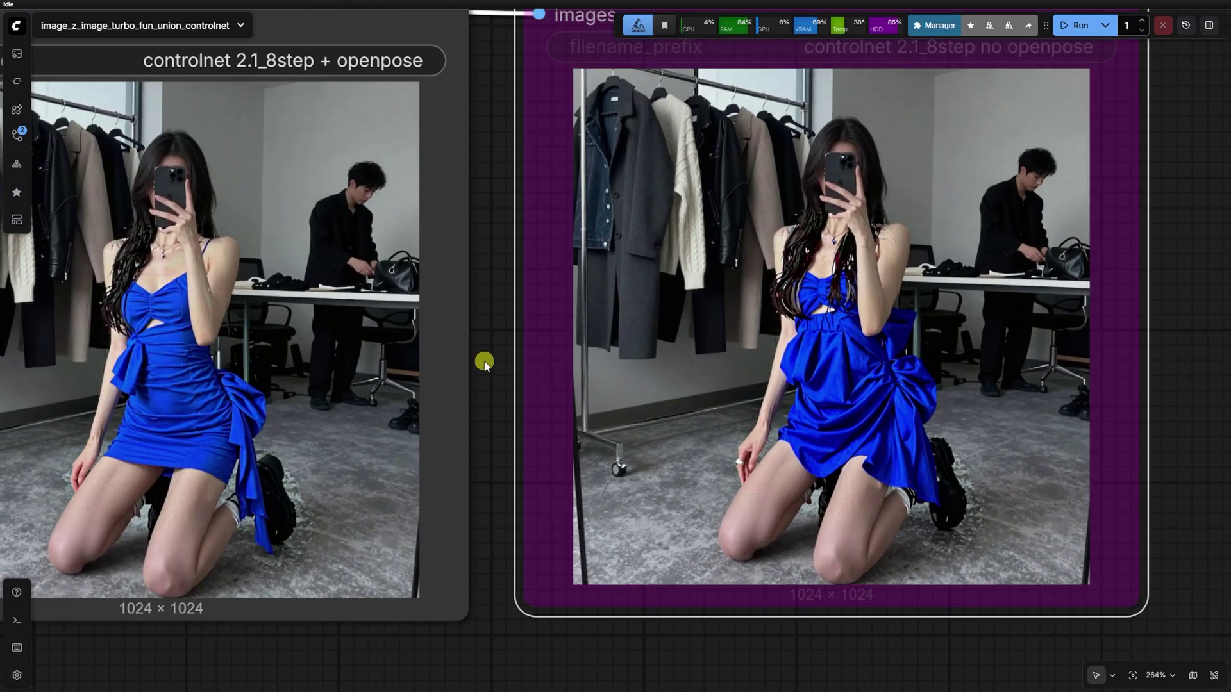
# Examine the dress, shoes, hair and skin in the "controlnet 2.1_8step + openpose" image up close
pyautogui.moveTo(484, 362); pyautogui.dragTo(799, 366)
pyautogui.scroll(4, 580, 518)
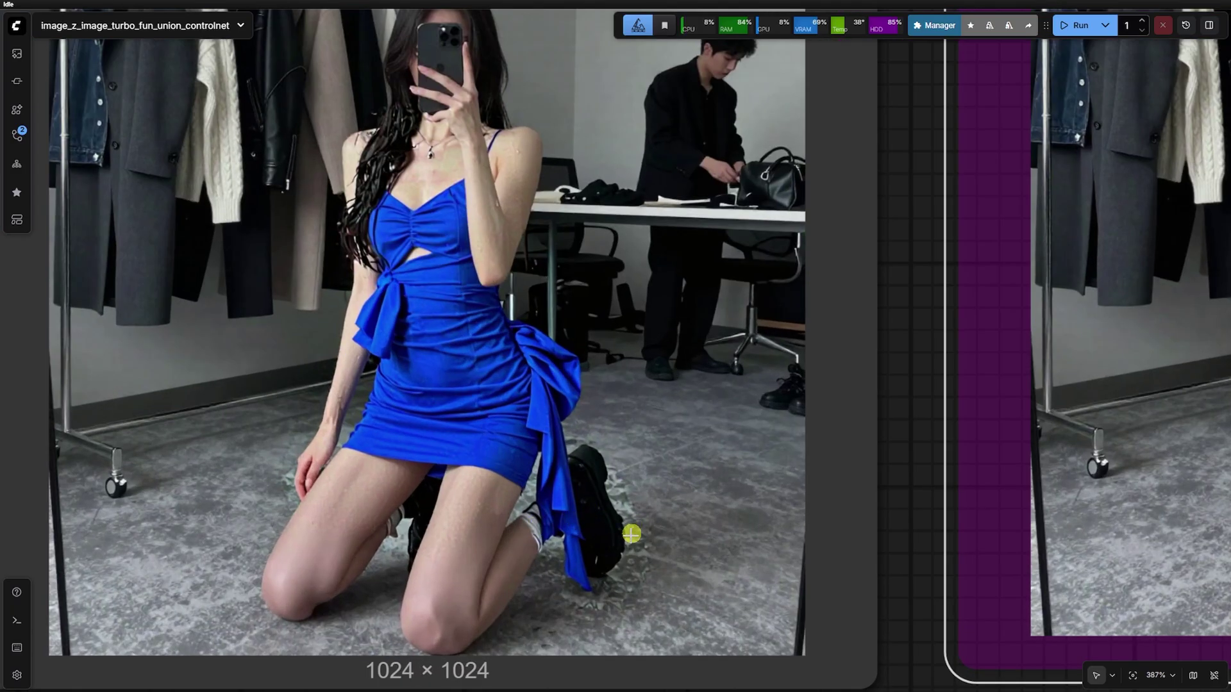
pyautogui.scroll(-6, 494, 517)
pyautogui.scroll(12, 398, 340)
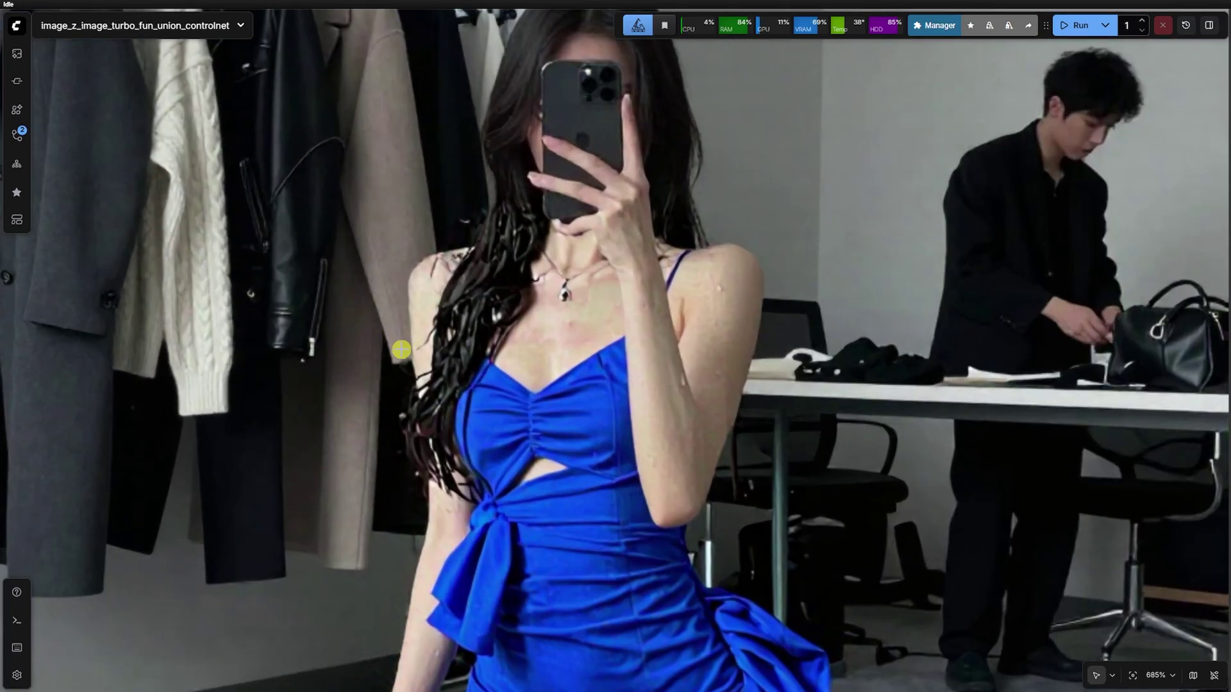
# Bypass the Save Image node holding the "controlnet 2.1_8step + openpose" result
pyautogui.scroll(-11, 401, 349)
pyautogui.hotkey('ctrl', 'b')
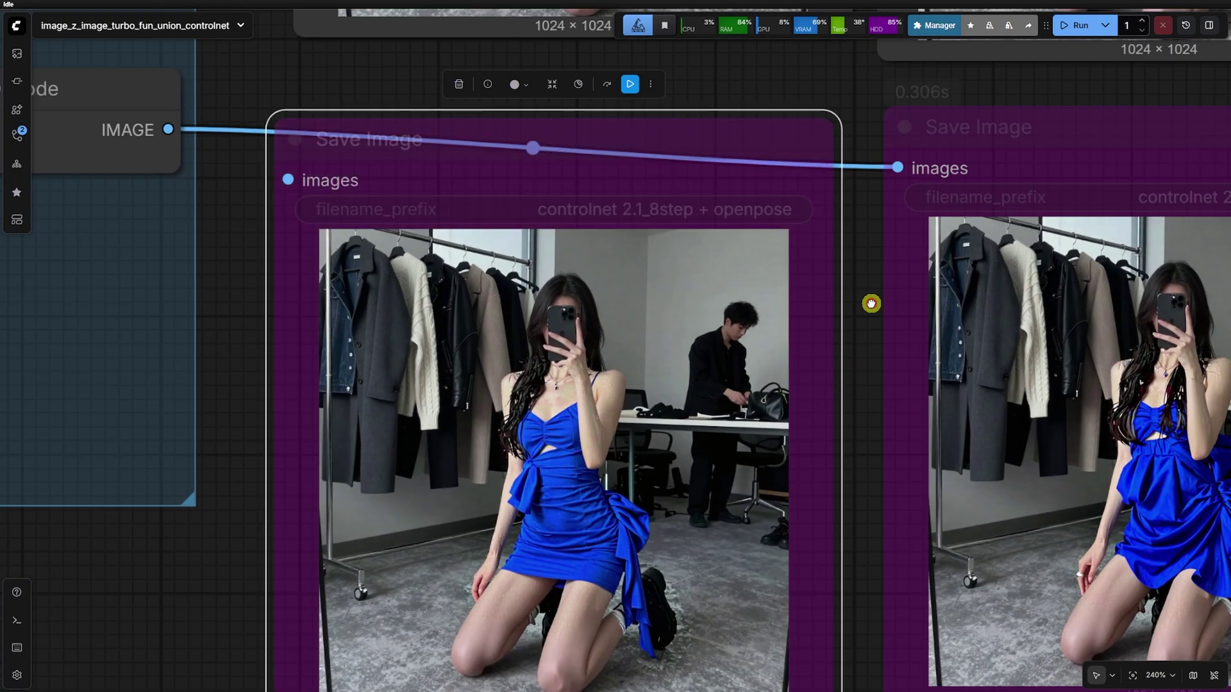
# Compare the dress, shoes and socks up close in the "controlnet 2.1 no openpose" and "controlnet 2.1 + openpose" images
pyautogui.moveTo(871, 303); pyautogui.dragTo(740, 691)
pyautogui.moveTo(734, 299); pyautogui.dragTo(595, 496)
pyautogui.scroll(-3, 589, 423)
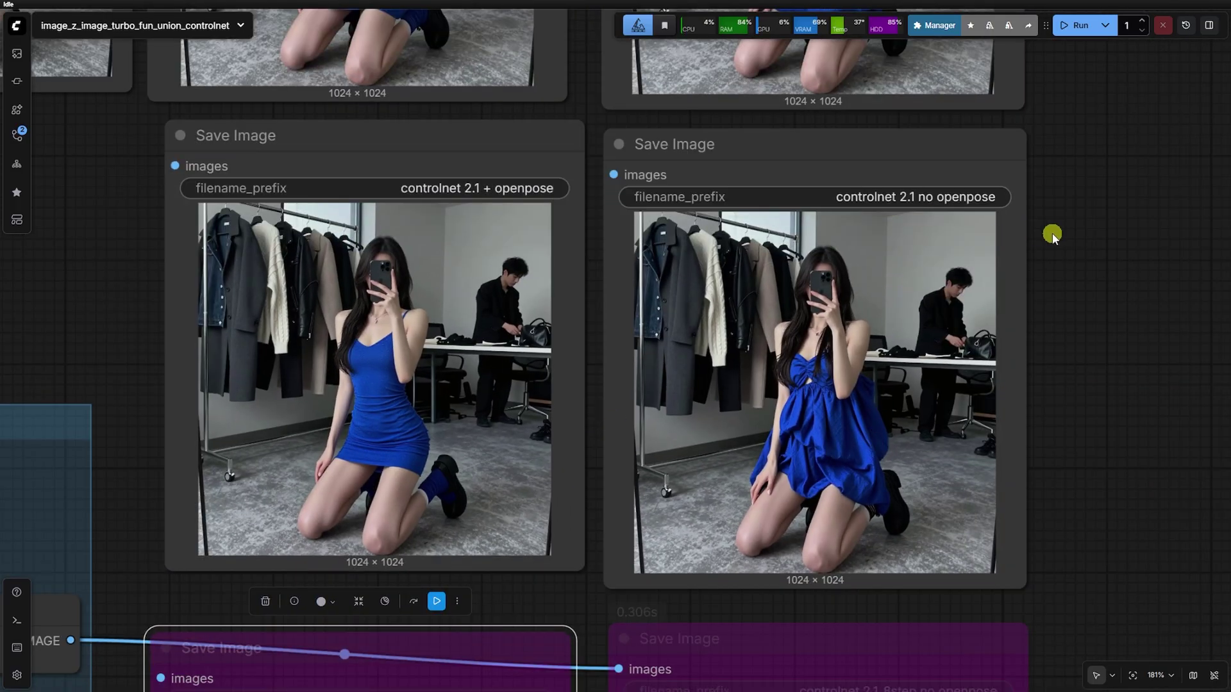
pyautogui.scroll(2, 1053, 235)
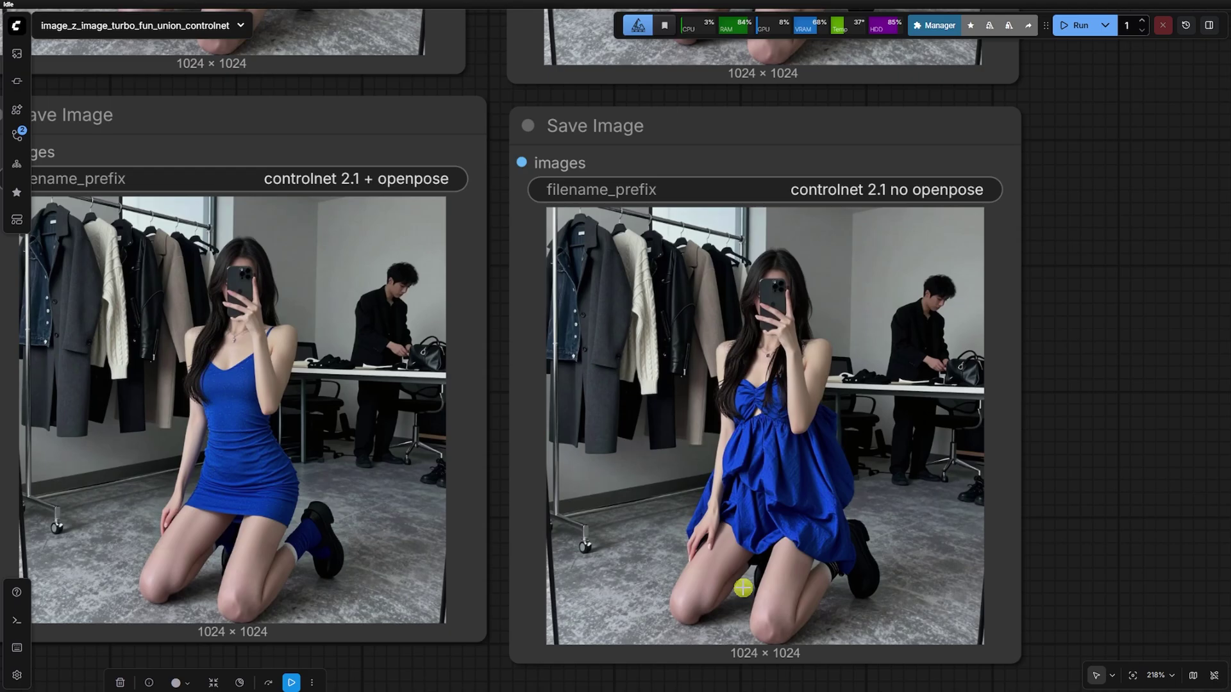
pyautogui.scroll(12, 827, 571)
pyautogui.scroll(-9, 813, 569)
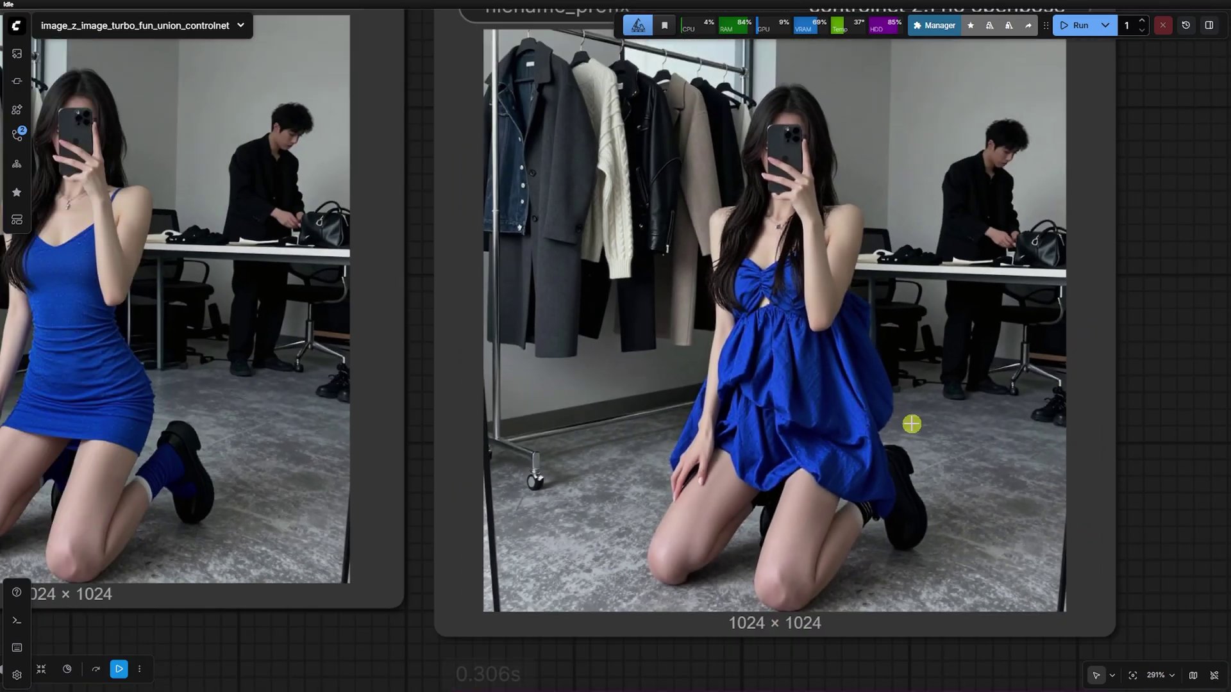
pyautogui.scroll(-2, 904, 428)
pyautogui.scroll(9, 263, 483)
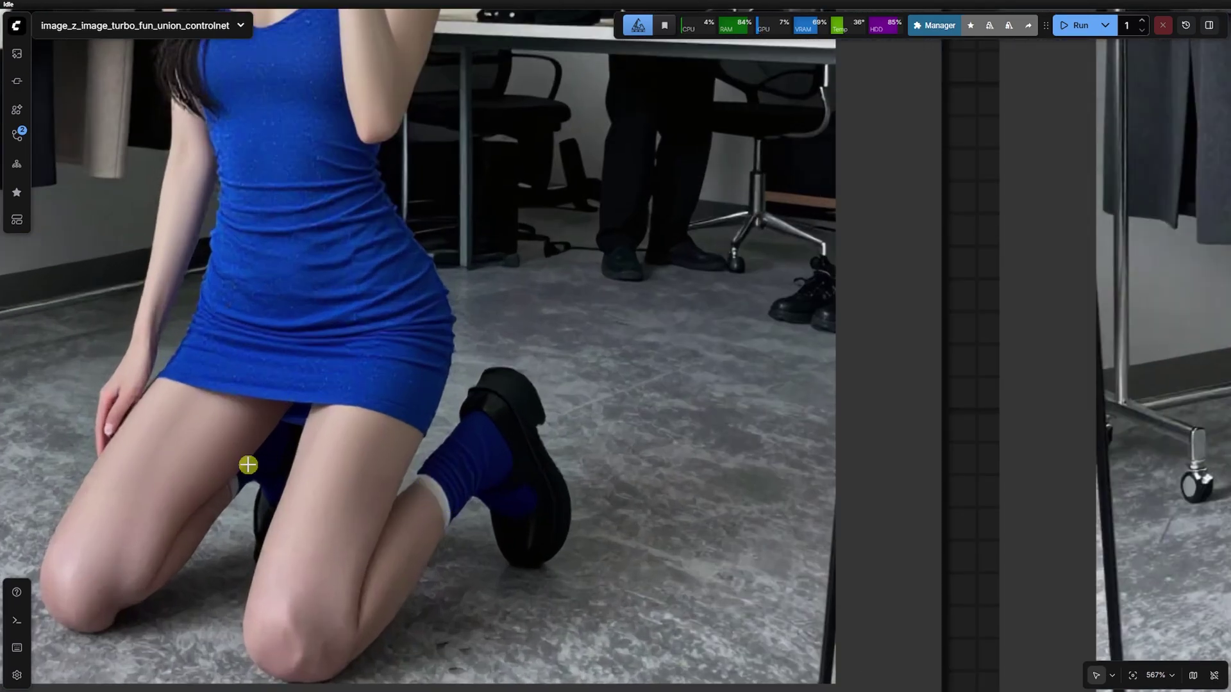
pyautogui.scroll(-9, 249, 465)
pyautogui.scroll(9, 308, 296)
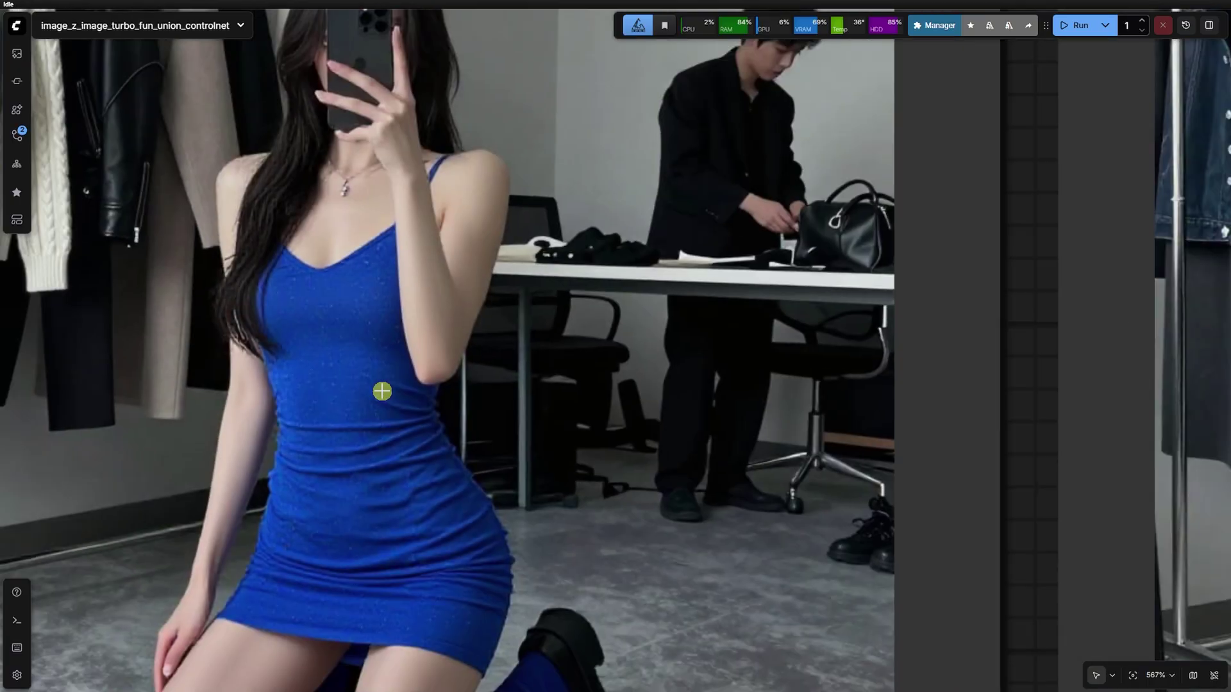
pyautogui.scroll(-14, 382, 391)
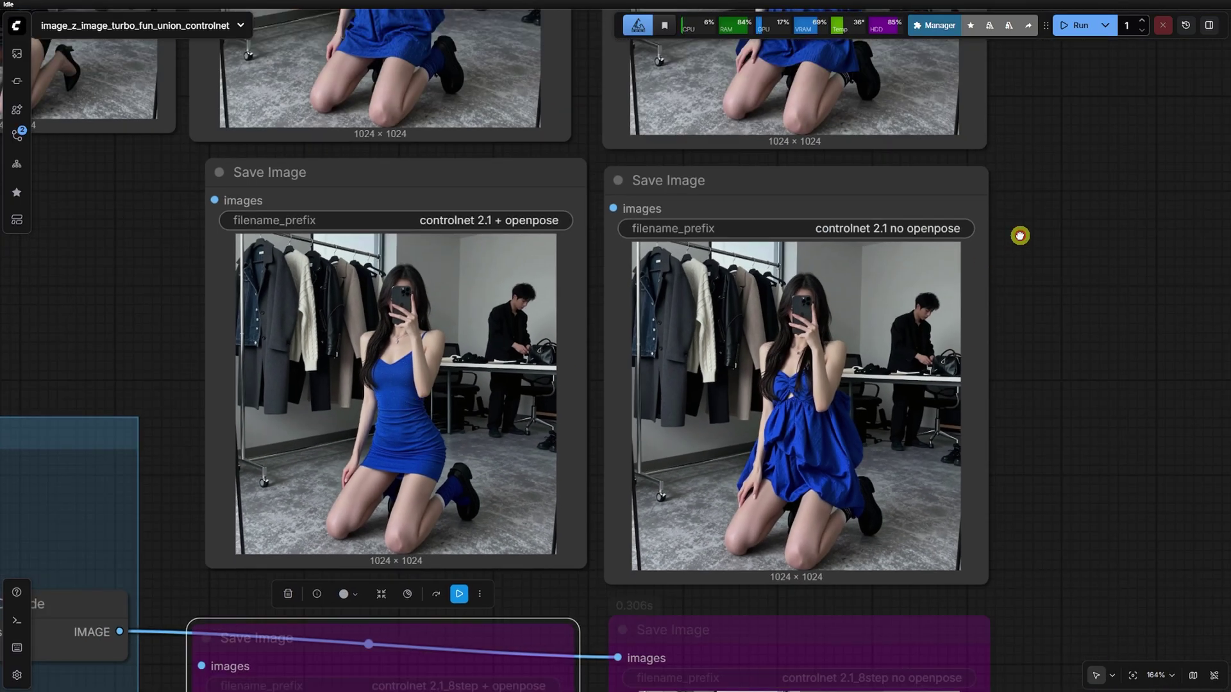
# Compare the dress, legs and shoes up close in the "controlnet 2.0 no openpose" and "controlnet 2.0 + openpose" images
pyautogui.moveTo(1020, 235); pyautogui.dragTo(1110, 577)
pyautogui.scroll(17, 931, 374)
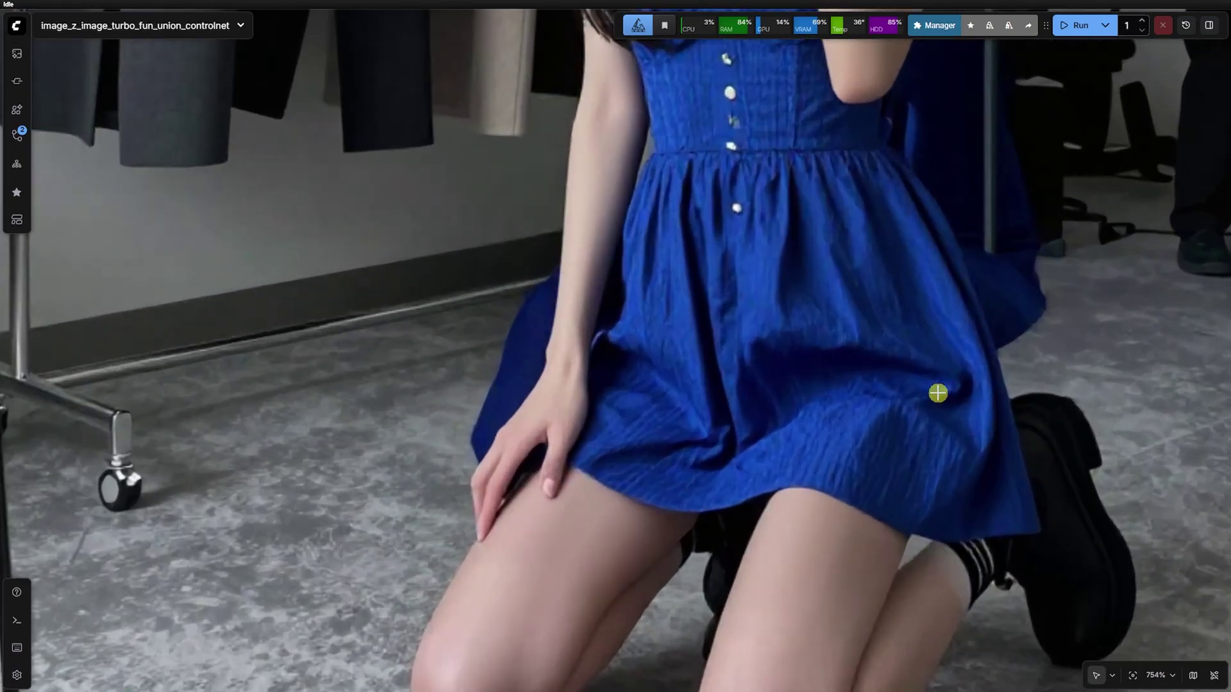
pyautogui.scroll(-2, 1076, 412)
pyautogui.scroll(1, 994, 379)
pyautogui.scroll(-5, 994, 379)
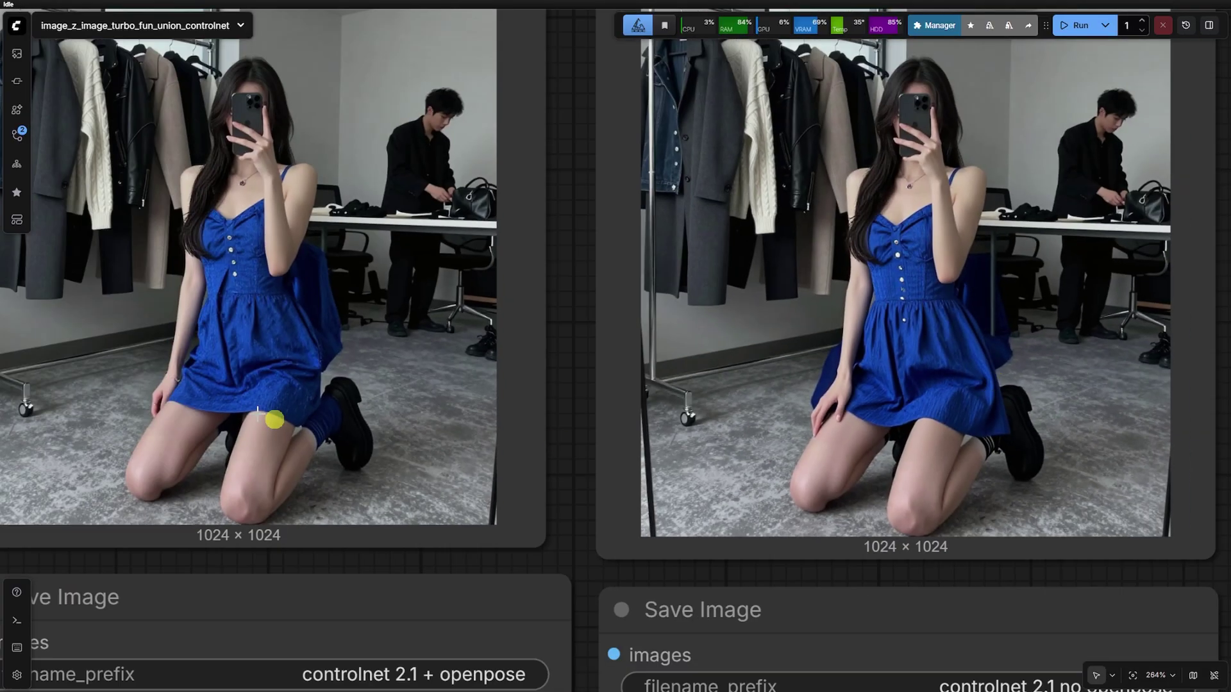
pyautogui.scroll(2, 195, 329)
pyautogui.scroll(-13, 195, 329)
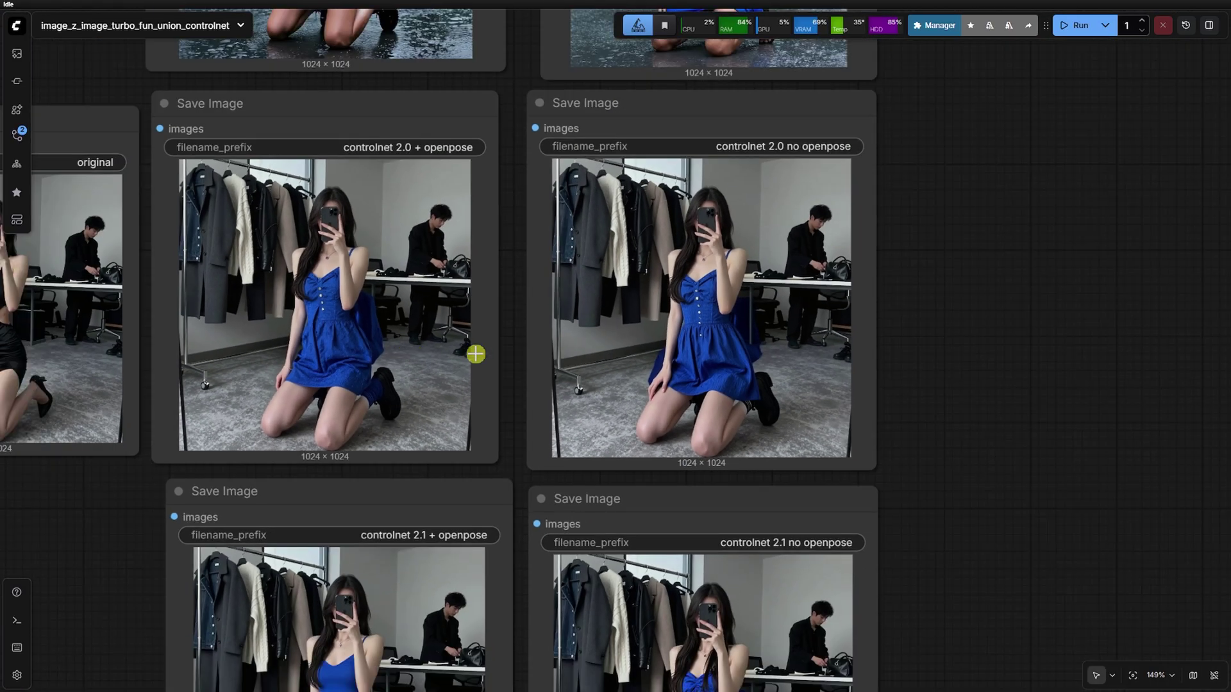
# Bypass the "controlnet 2.0 no openpose" and "controlnet 2.1 no openpose" Save Image nodes
pyautogui.moveTo(519, 397); pyautogui.dragTo(606, 374)
pyautogui.click(833, 305)
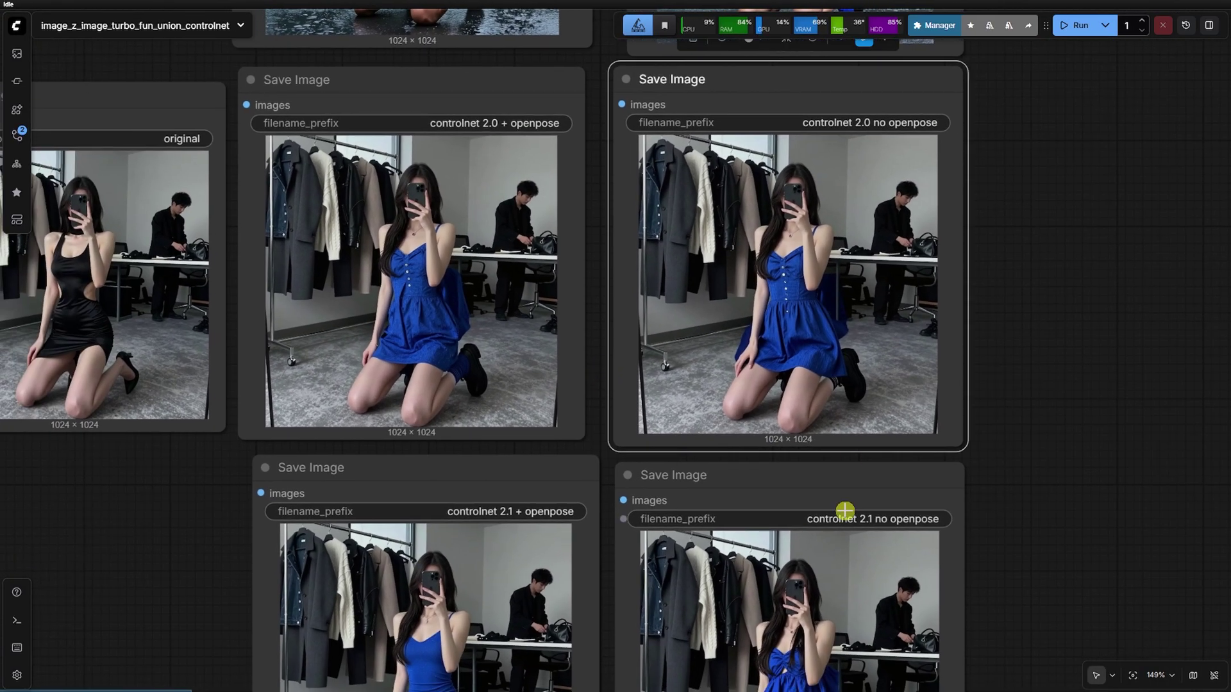
pyautogui.hotkey('ctrl', 'b')
pyautogui.click(842, 535)
pyautogui.hotkey('ctrl', 'b')
# Compare the original image with the "controlnet 2.0 + openpose" and "controlnet 2.1 + openpose" results
pyautogui.scroll(-3, 1143, 472)
pyautogui.click(553, 397)
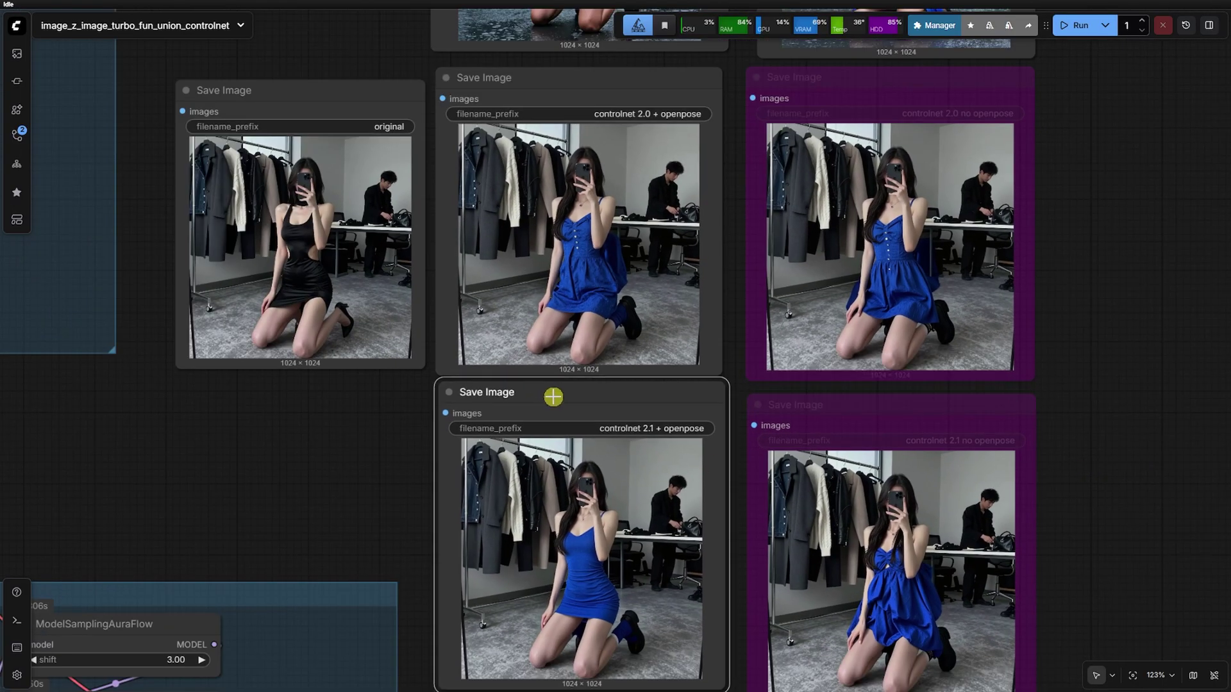
pyautogui.scroll(3, 288, 388)
pyautogui.click(305, 417)
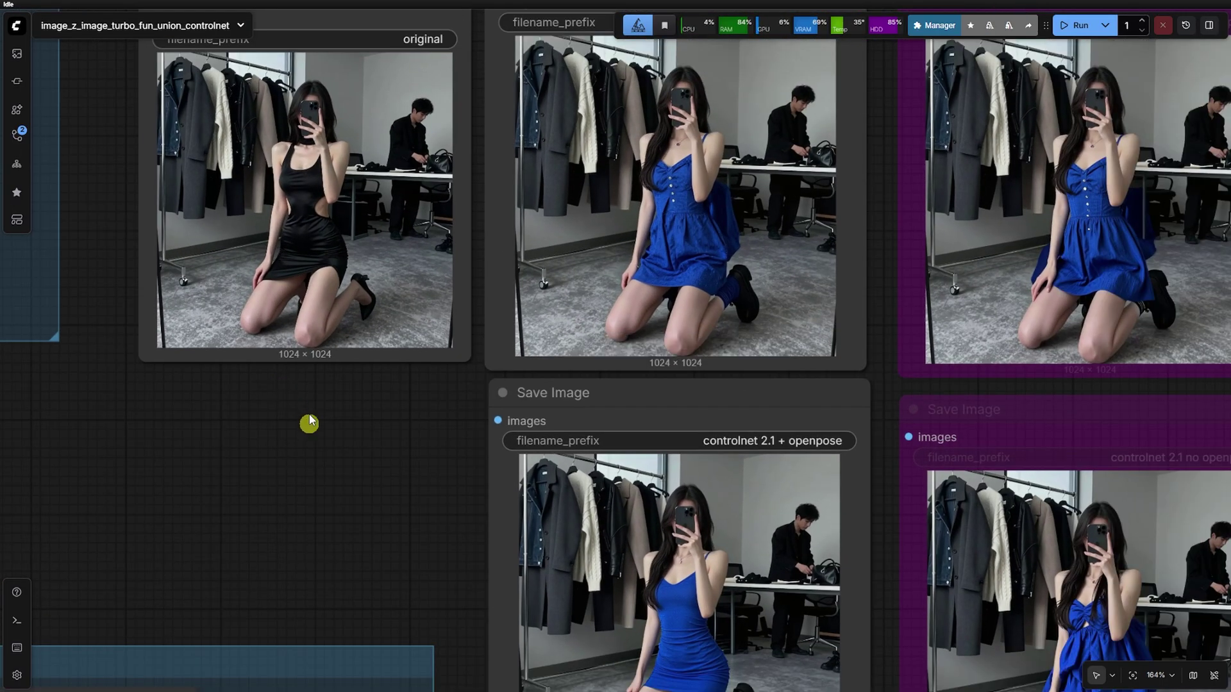
pyautogui.click(303, 255)
pyautogui.click(619, 265)
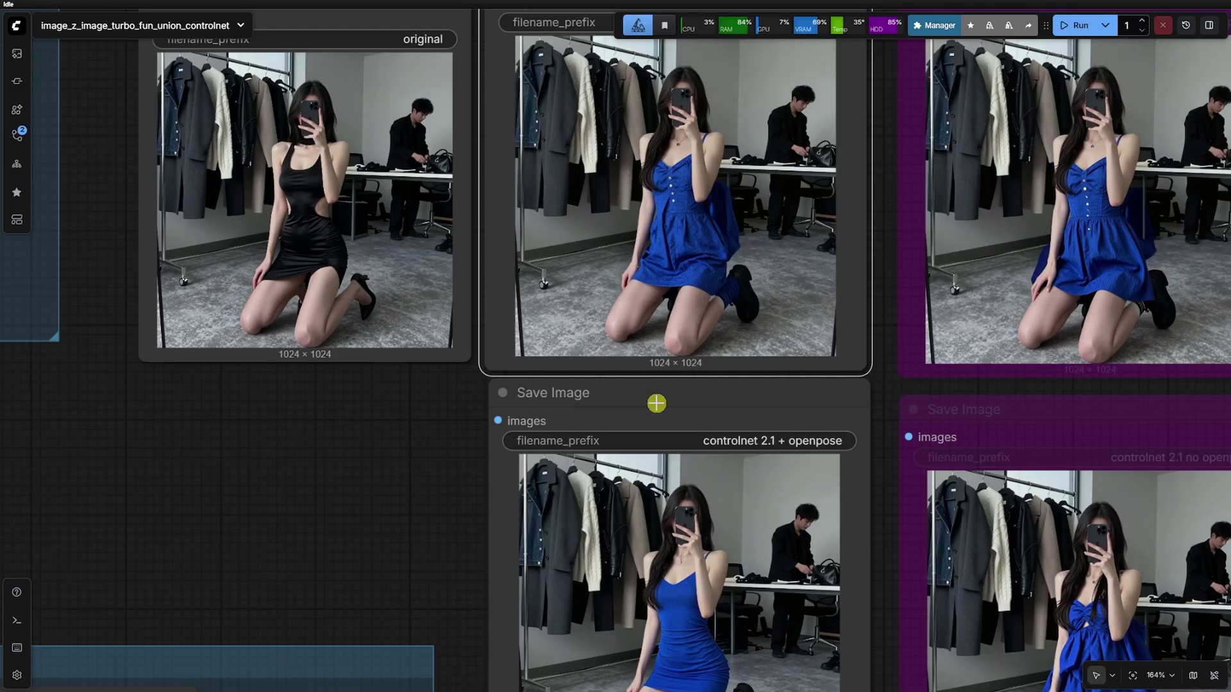
pyautogui.moveTo(415, 471); pyautogui.dragTo(441, 482)
pyautogui.scroll(-1, 436, 511)
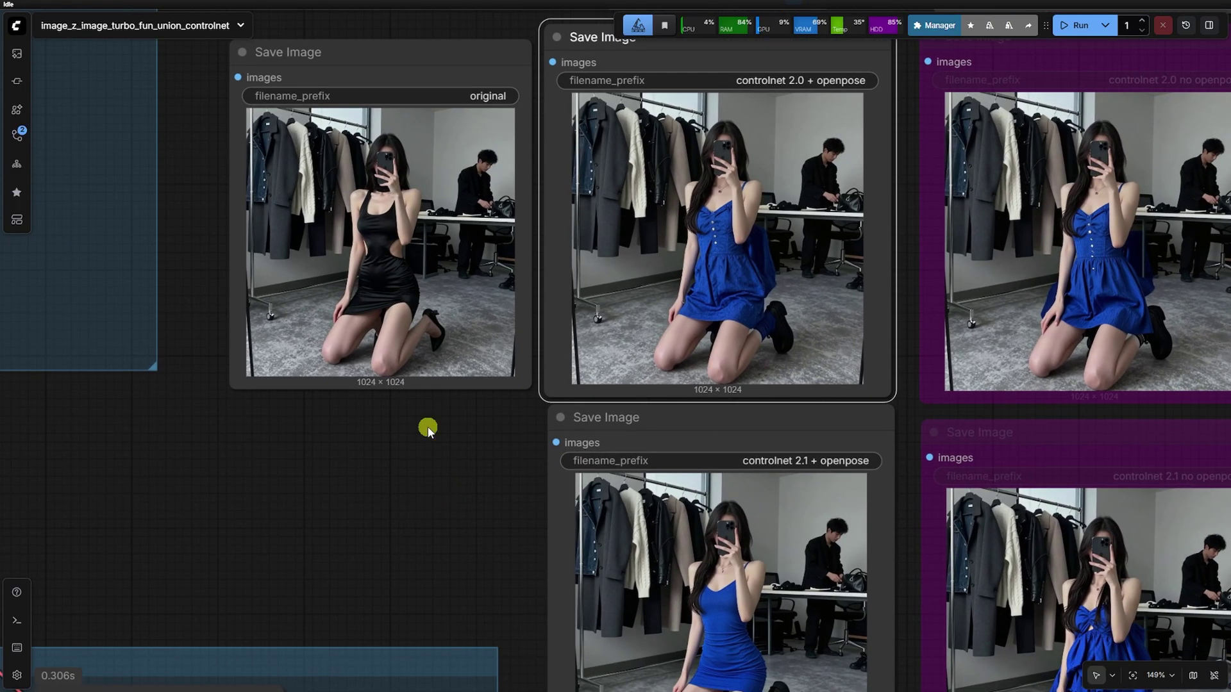
pyautogui.click(431, 287)
pyautogui.click(706, 269)
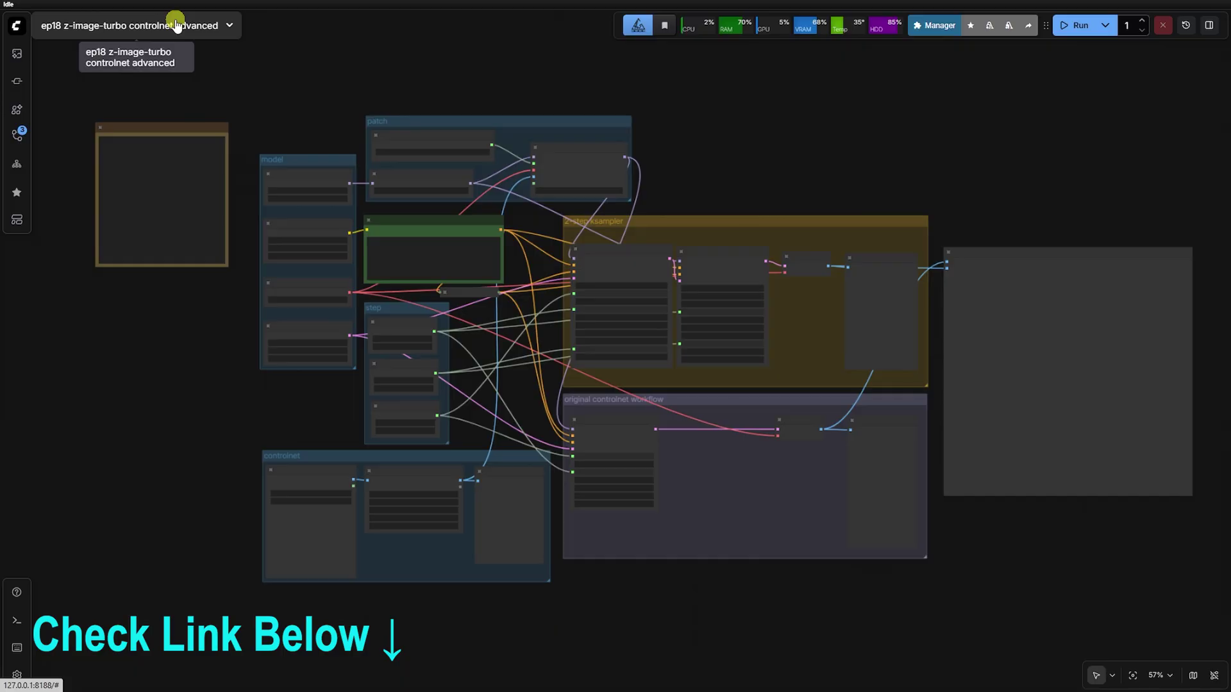
# Examine the sampler and VAE Decode nodes in the "2-step ksampler" group and the layout of the "original controlnet workflow" group
pyautogui.scroll(5, 734, 358)
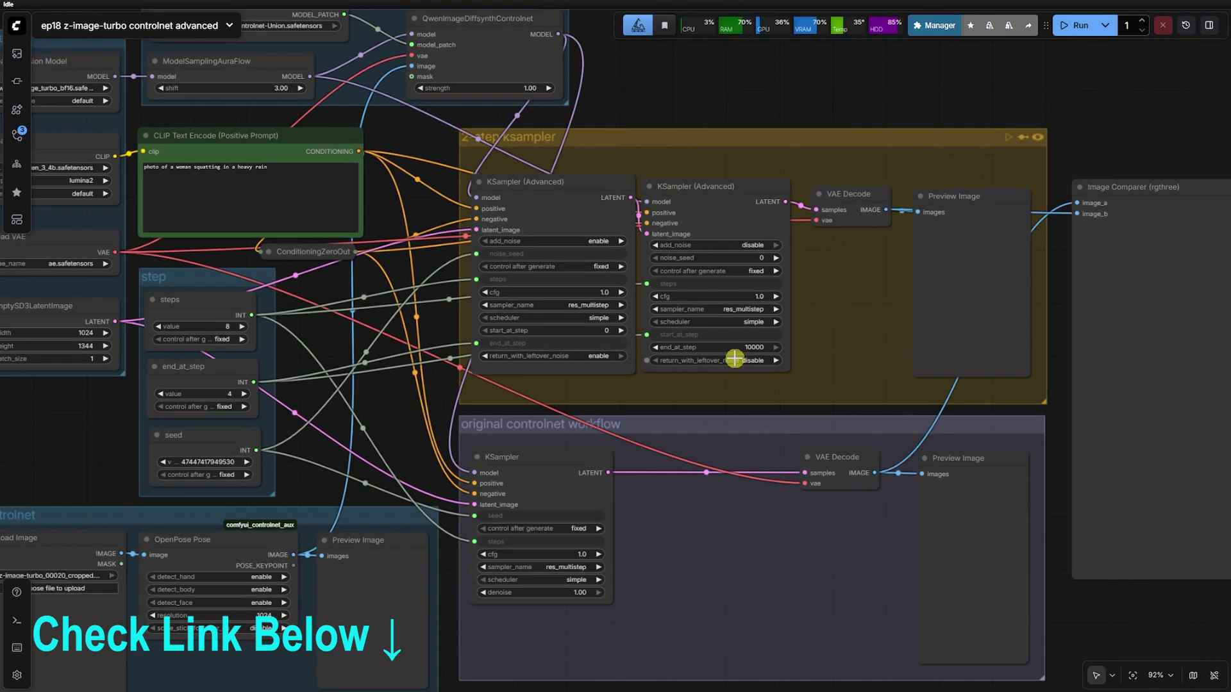
pyautogui.scroll(5, 701, 105)
pyautogui.click(439, 168)
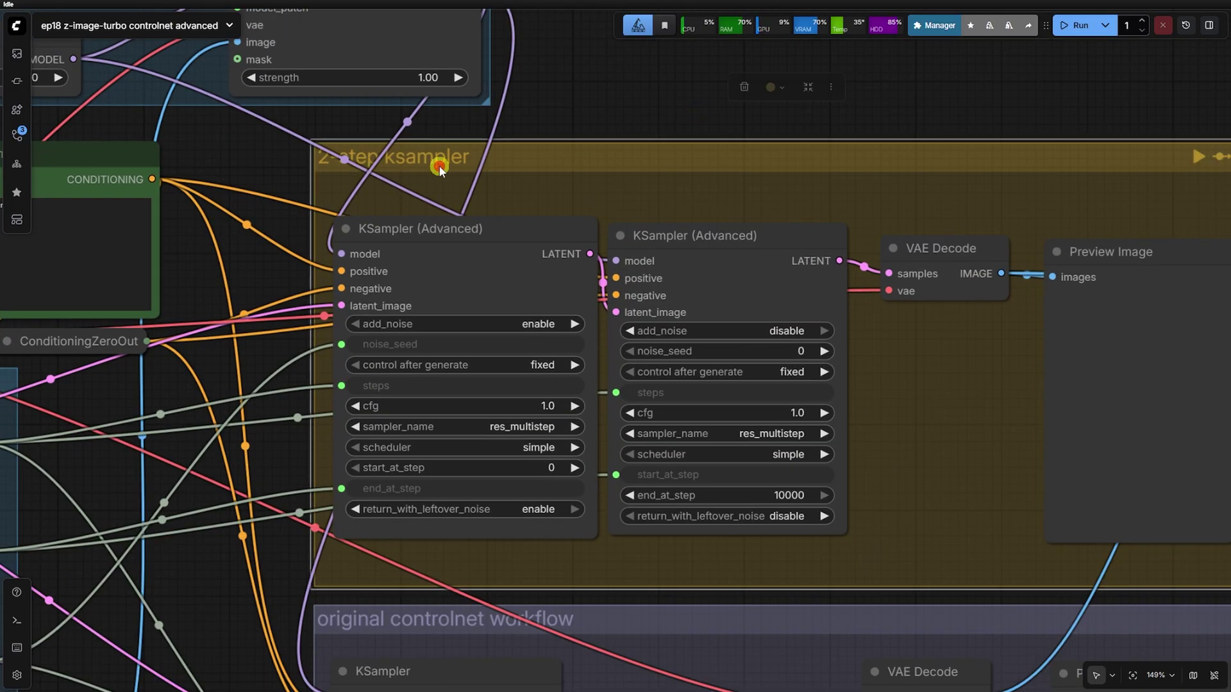
pyautogui.click(452, 229)
pyautogui.click(672, 242)
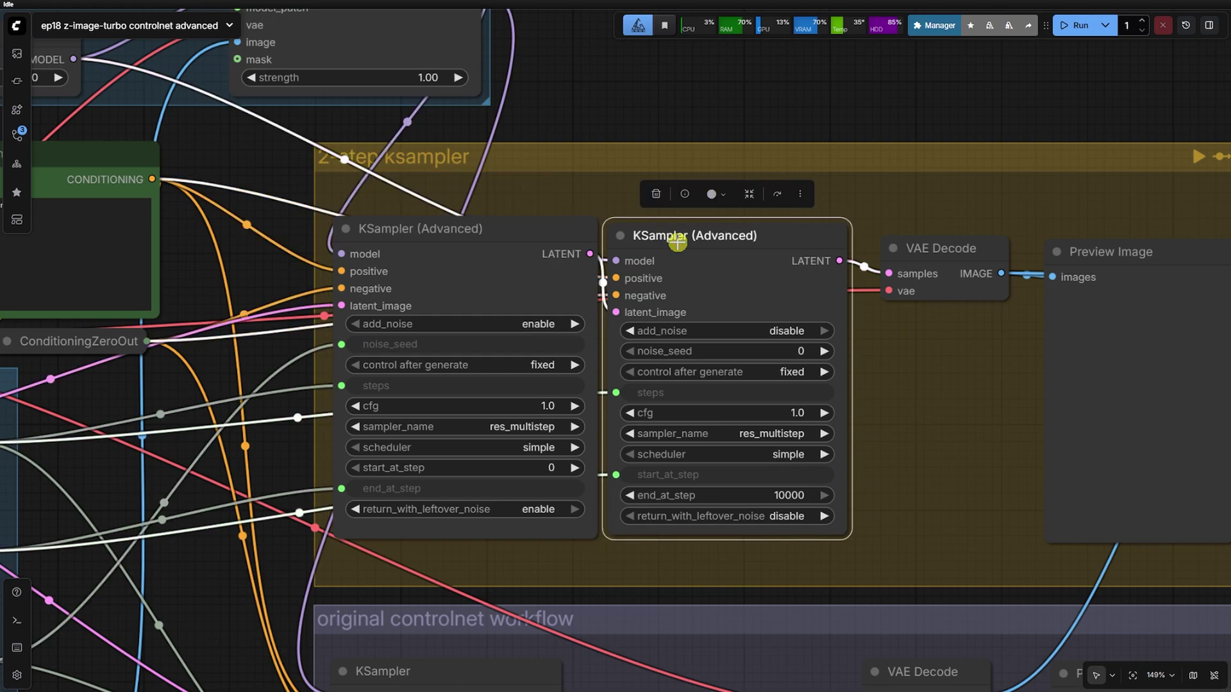
pyautogui.click(923, 248)
pyautogui.scroll(-7, 610, 156)
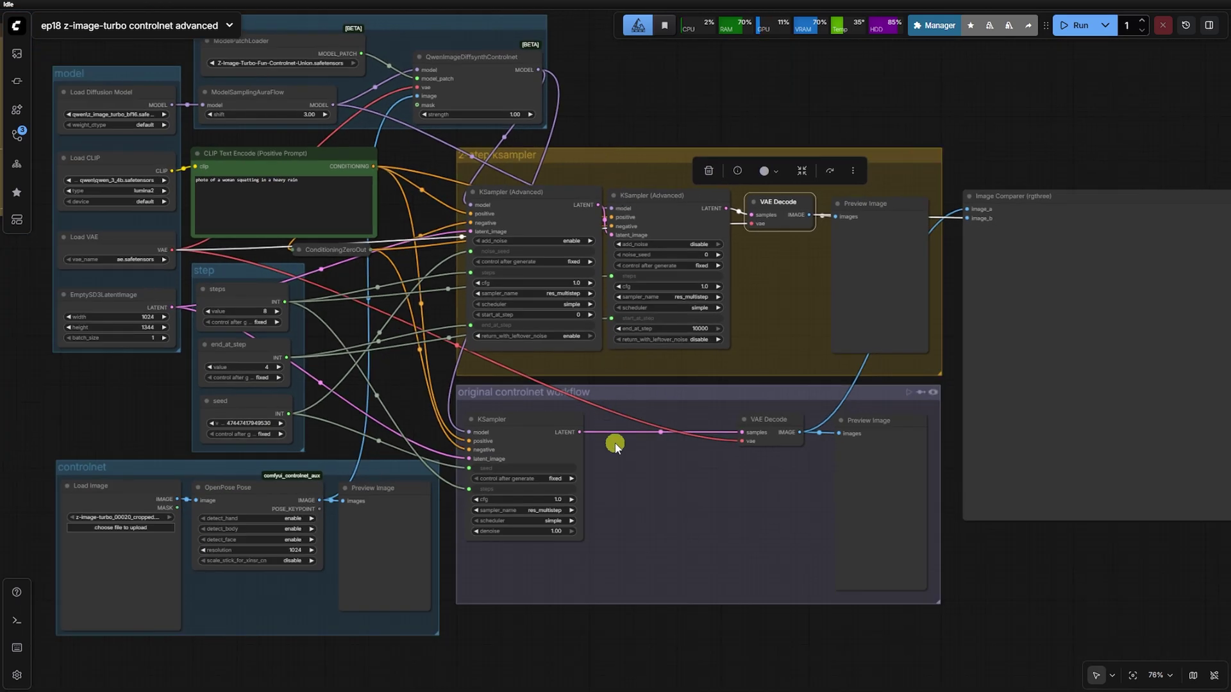
pyautogui.scroll(4, 617, 443)
pyautogui.click(517, 377)
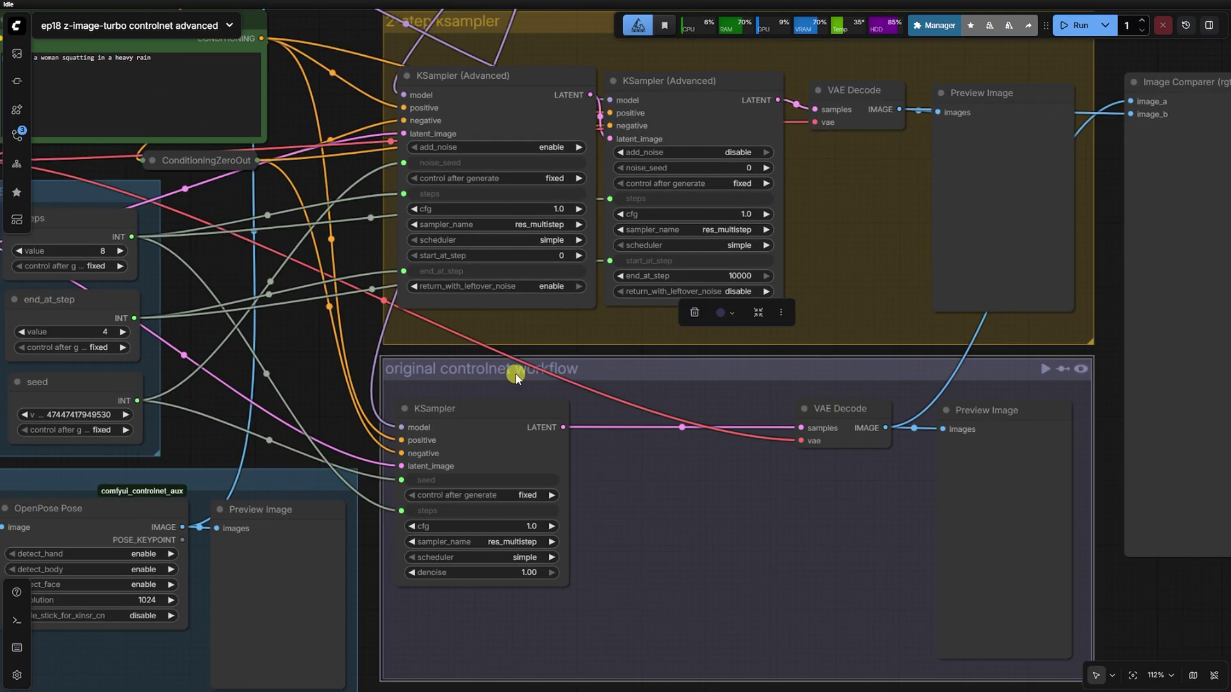